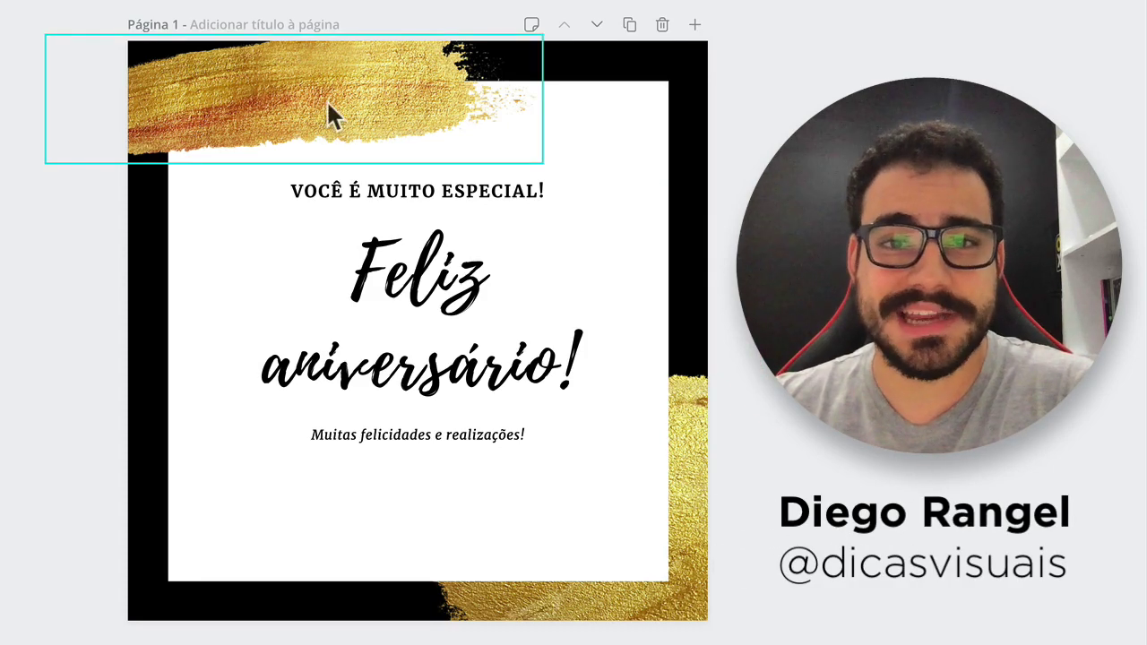
- Browse the current page, scrolling down and back up and selecting one item
scroll(327, 99, down, 2)
scroll(333, 115, down, 5)
scroll(520, 328, down, 2)
scroll(457, 265, down, 1)
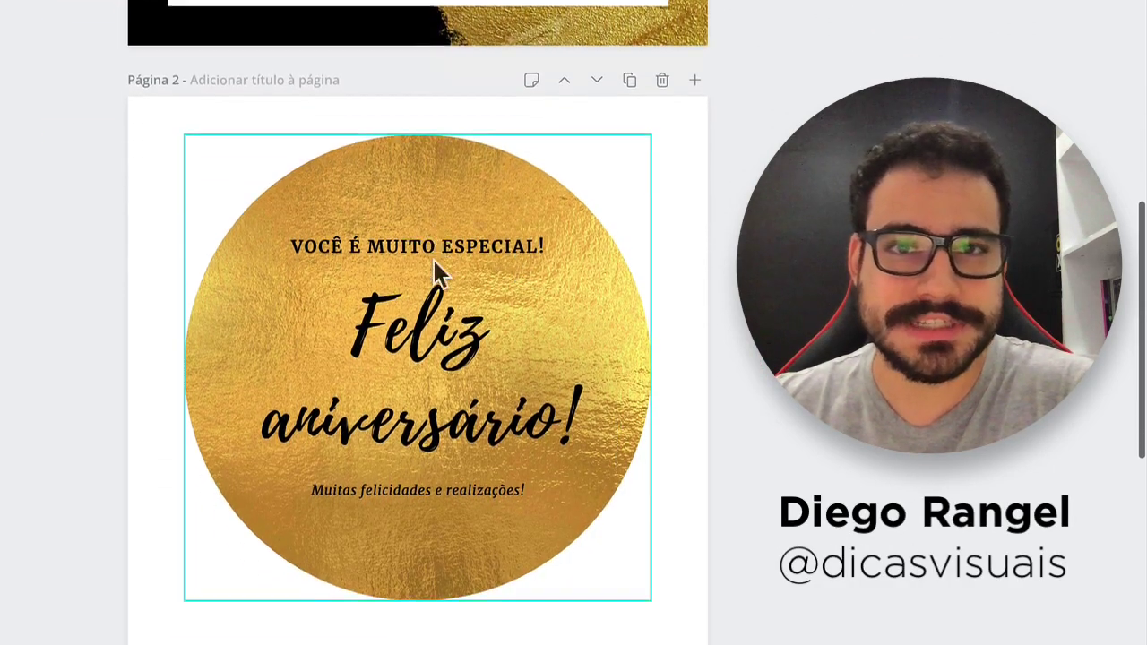
scroll(435, 269, down, 3)
scroll(434, 269, down, 3)
scroll(434, 269, down, 2)
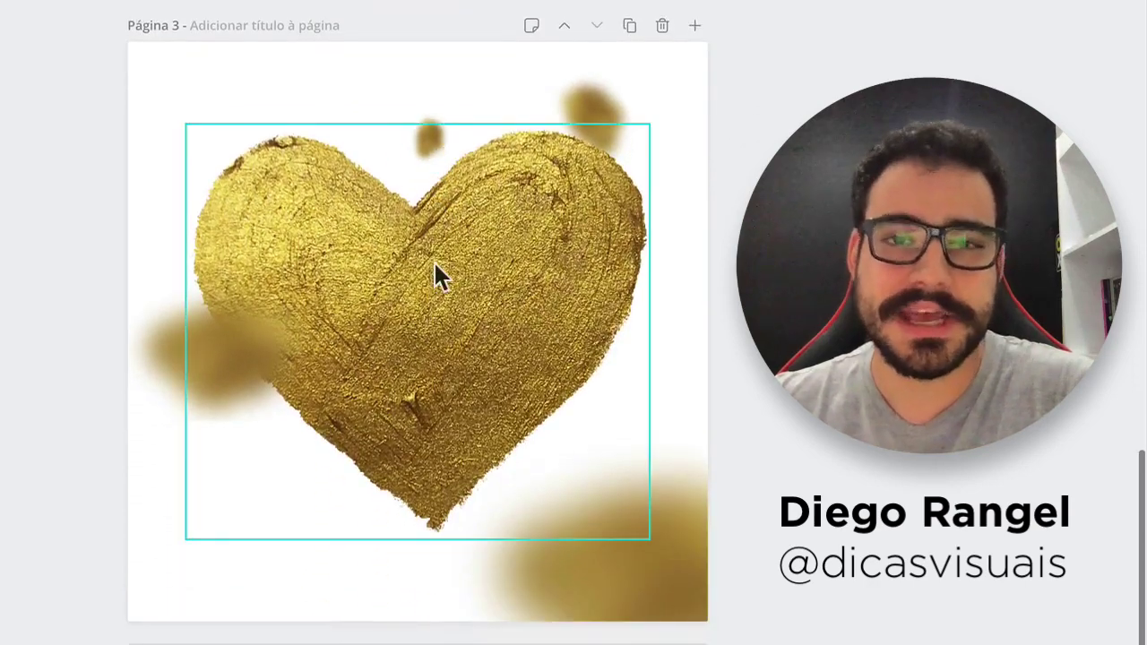
scroll(587, 299, up, 4)
scroll(587, 307, up, 3)
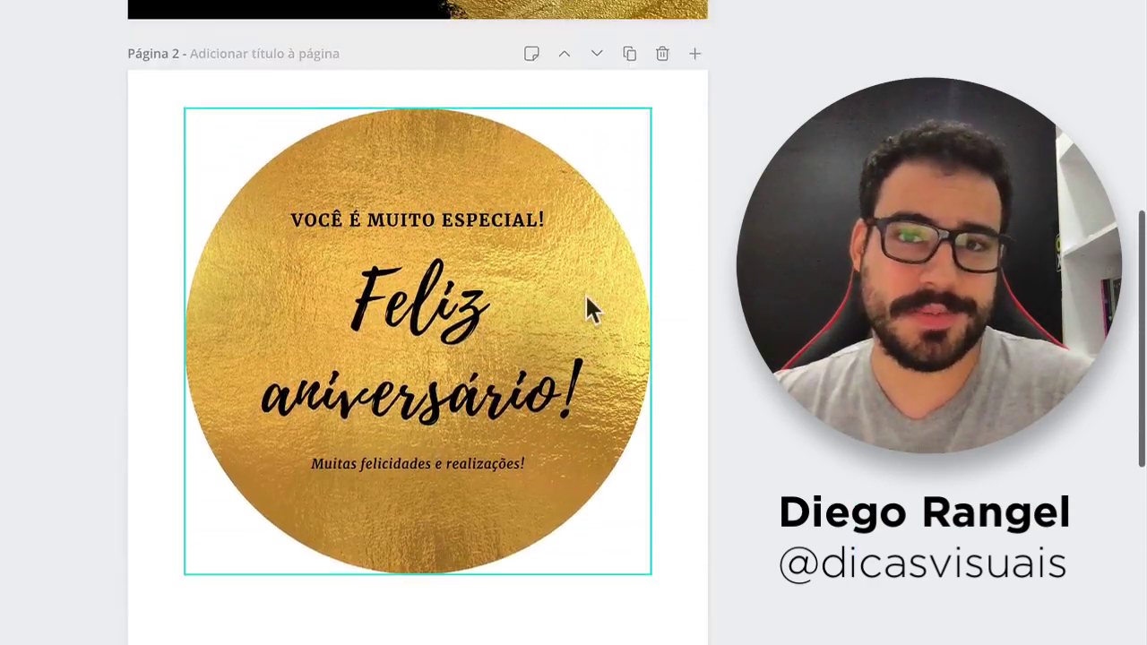
scroll(587, 307, up, 2)
scroll(587, 307, up, 2)
scroll(645, 309, up, 2)
scroll(697, 314, up, 1)
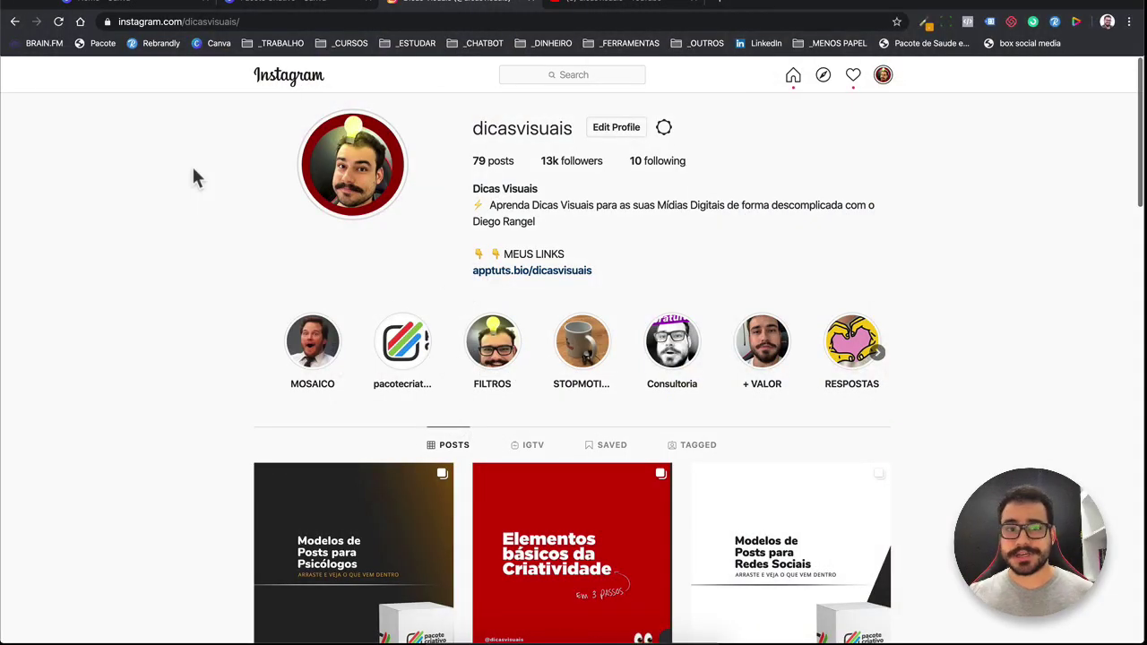
click(162, 215)
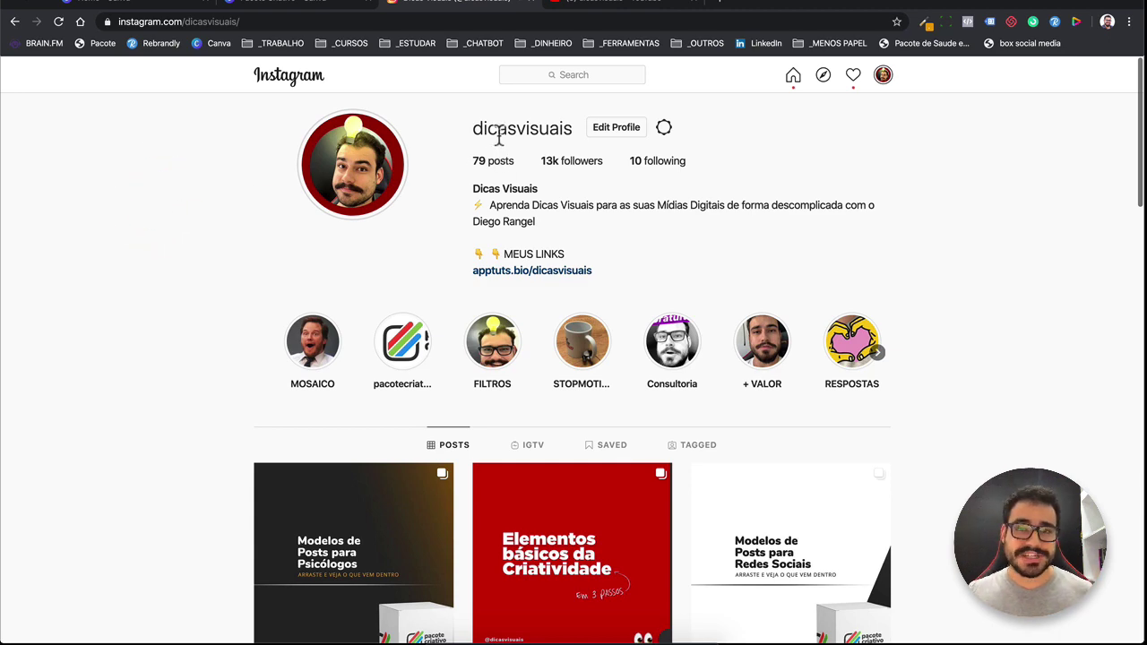
scroll(499, 135, up, 5)
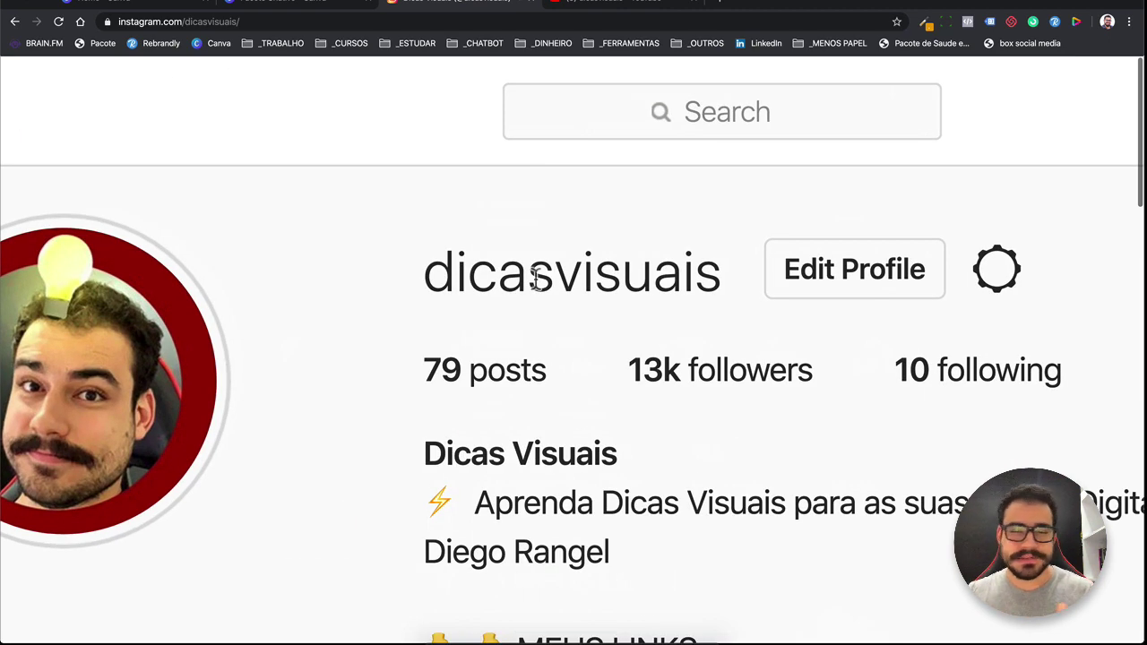
scroll(536, 277, down, 5)
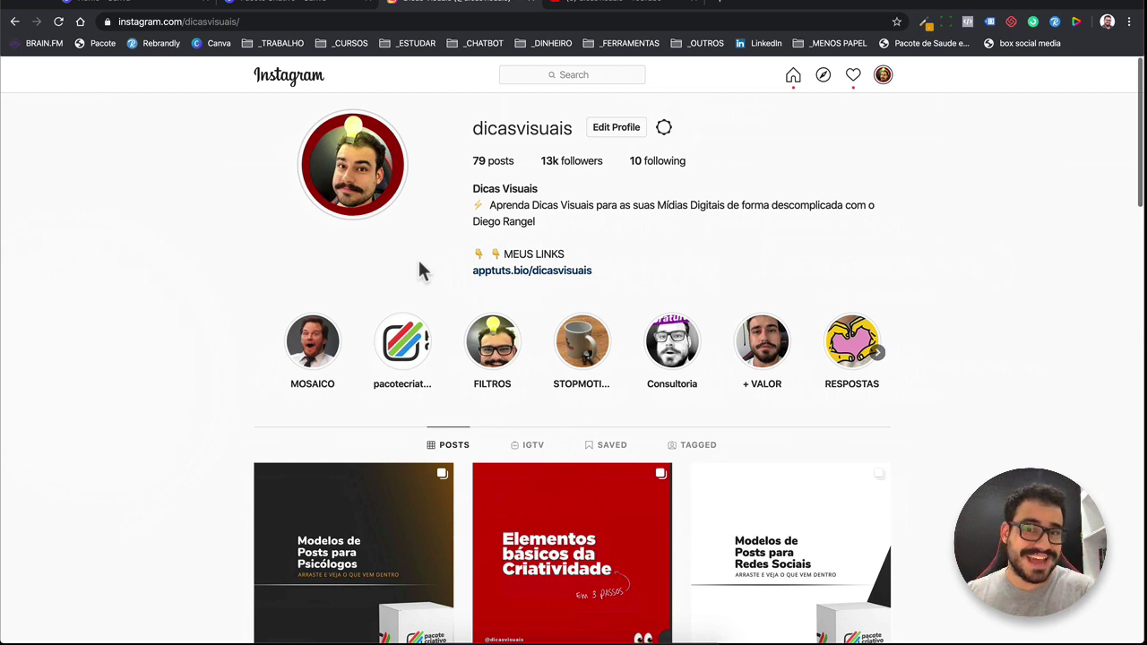
- View the dicasvisuais YouTube results enlarged and at normal size, then return to Canva home
click(575, 5)
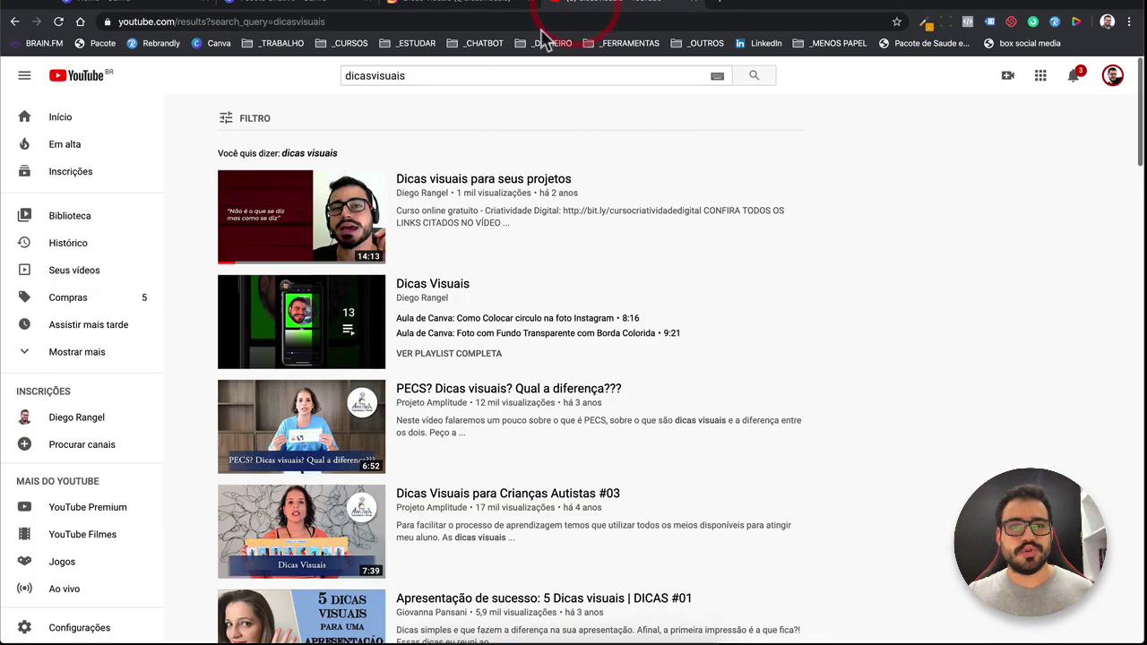
key(ctrl+plus)
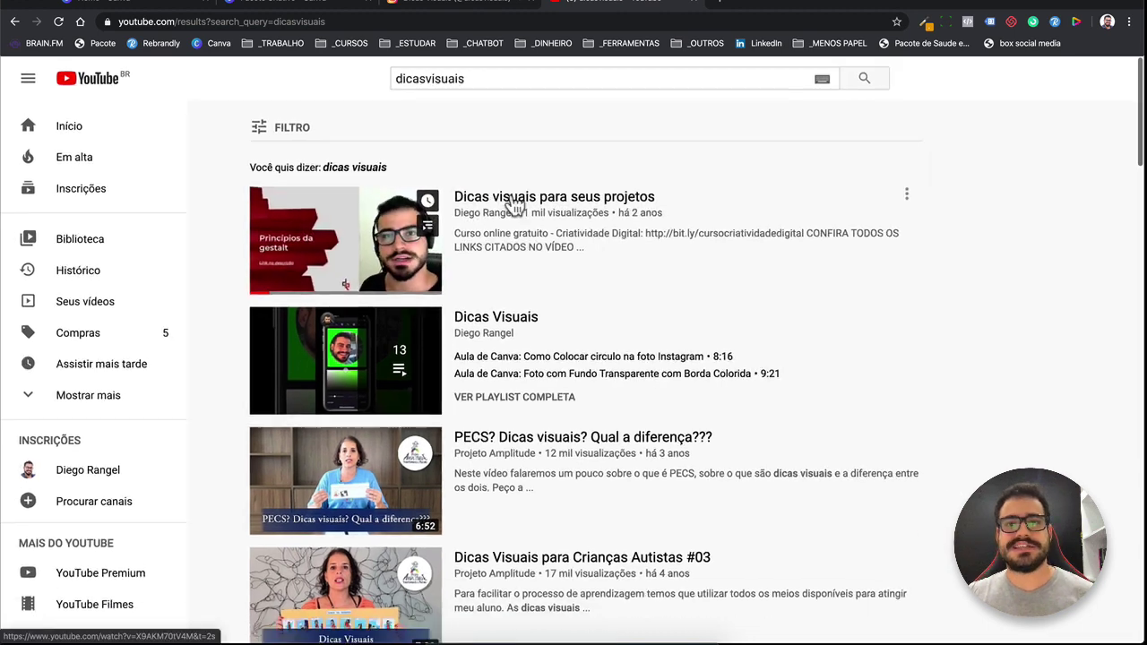
key(ctrl+minus)
key(ctrl+minus)
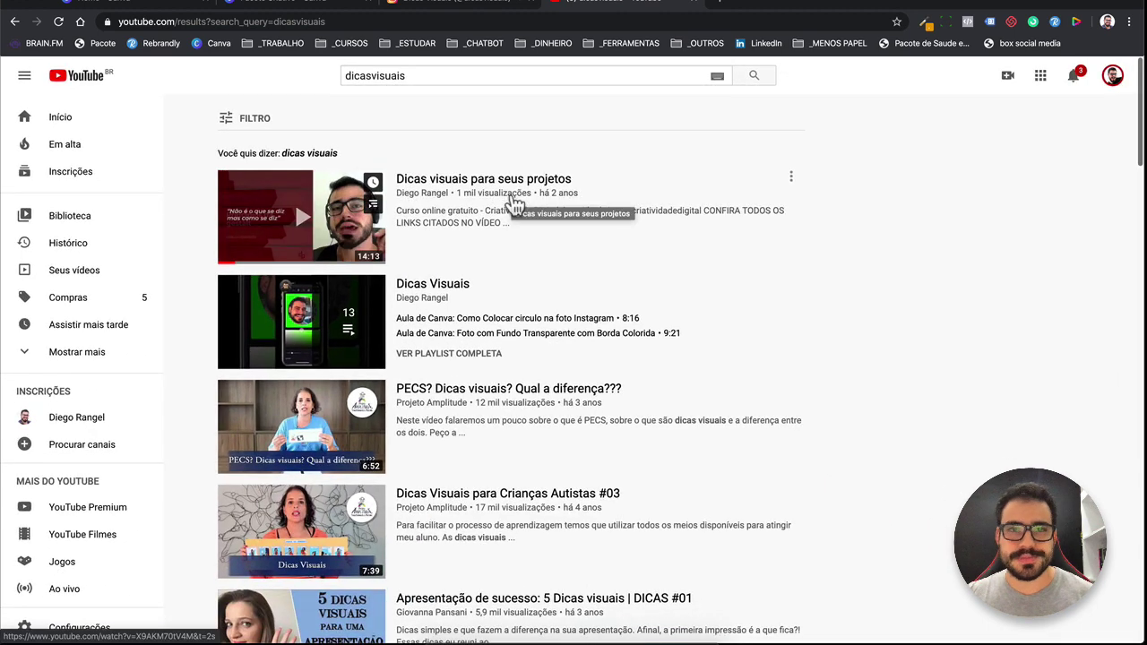
click(139, 4)
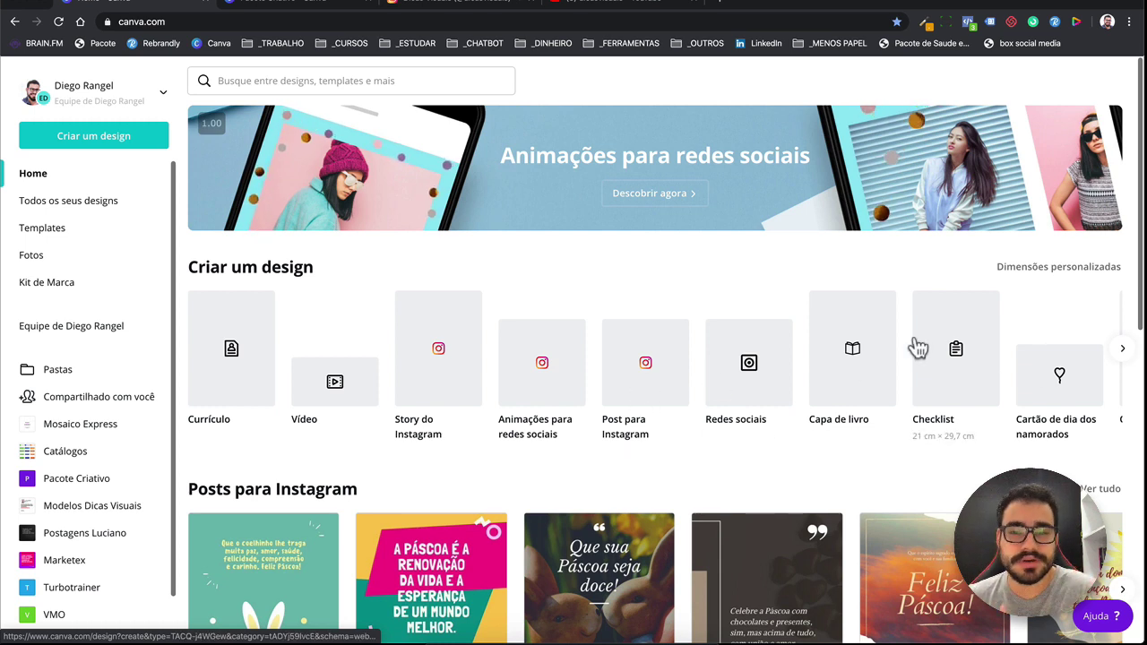
- Create a new blank 'Post para Instagram' design from the Canva home page
click(664, 387)
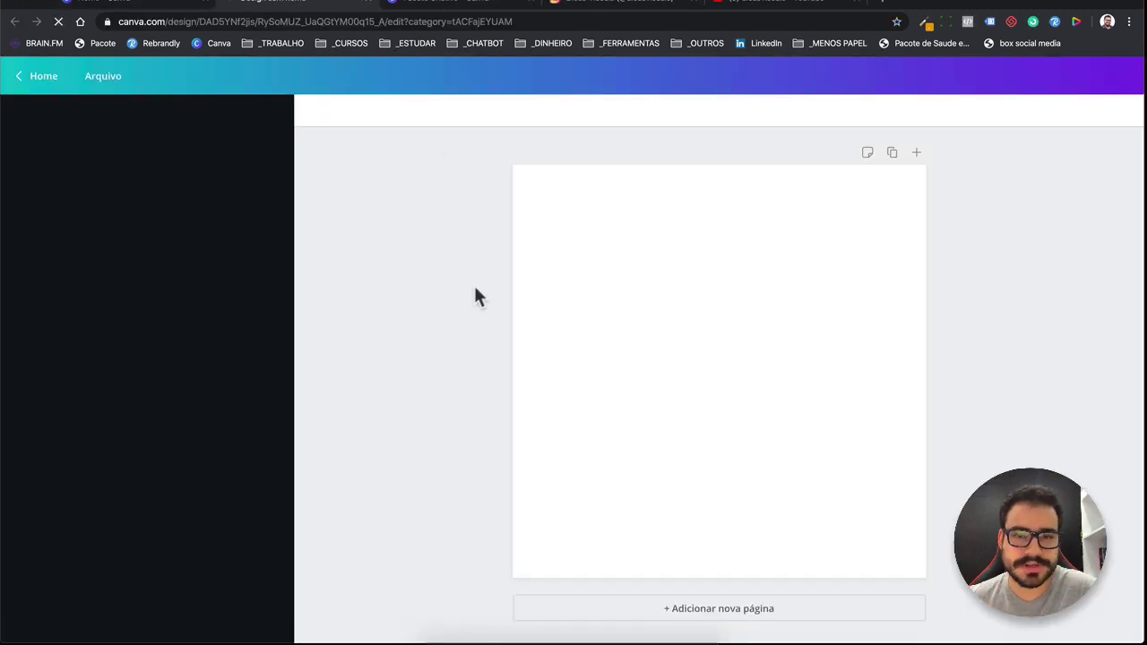
click(475, 289)
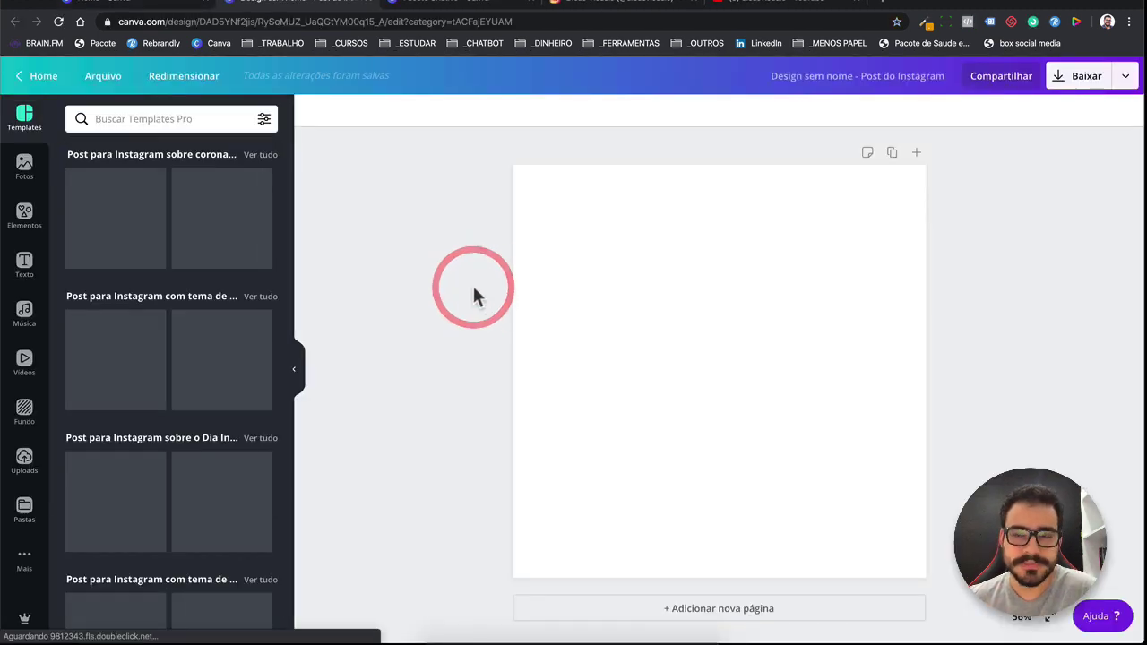
- Add a square from Elementos and flatten it into a wide rectangle
click(25, 215)
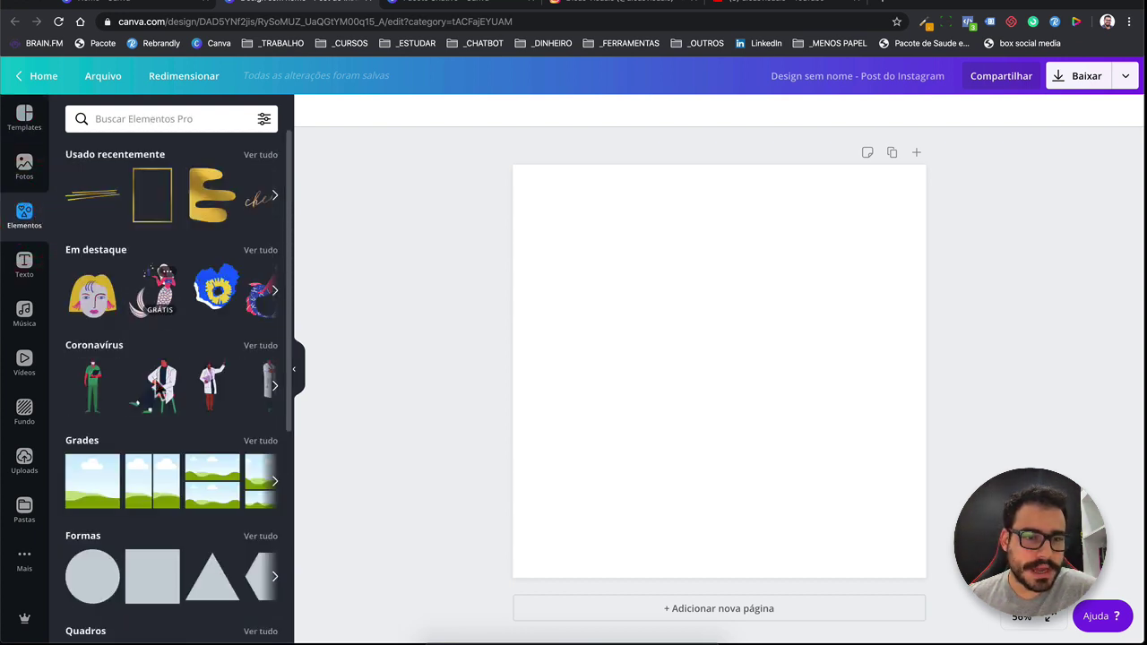
click(154, 570)
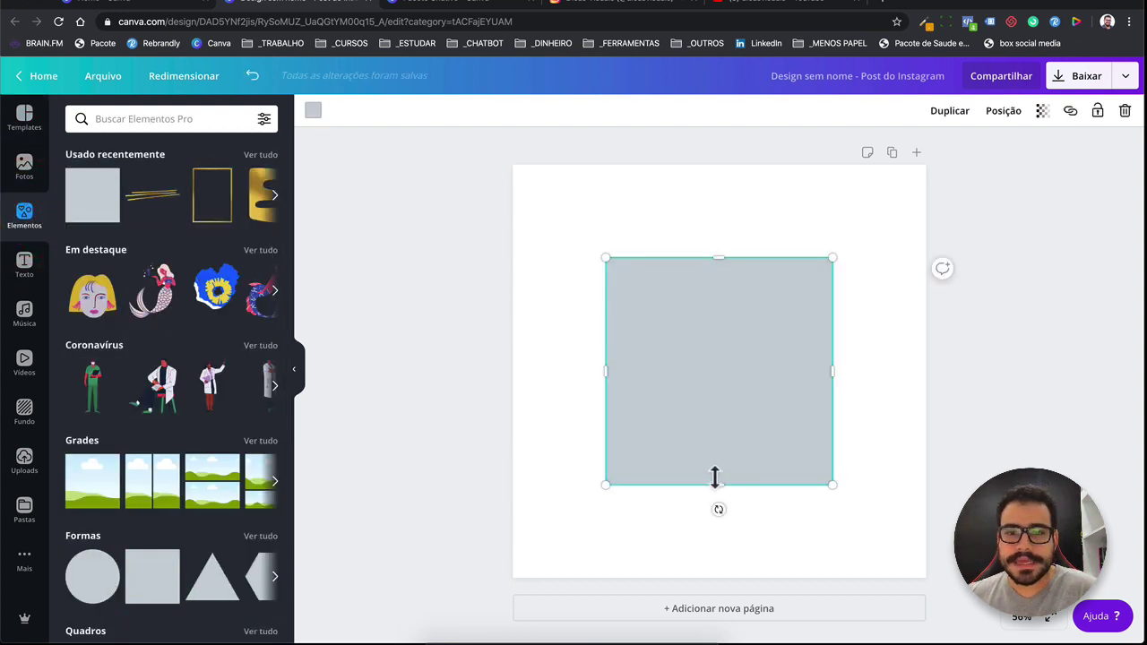
drag(715, 478, 717, 347)
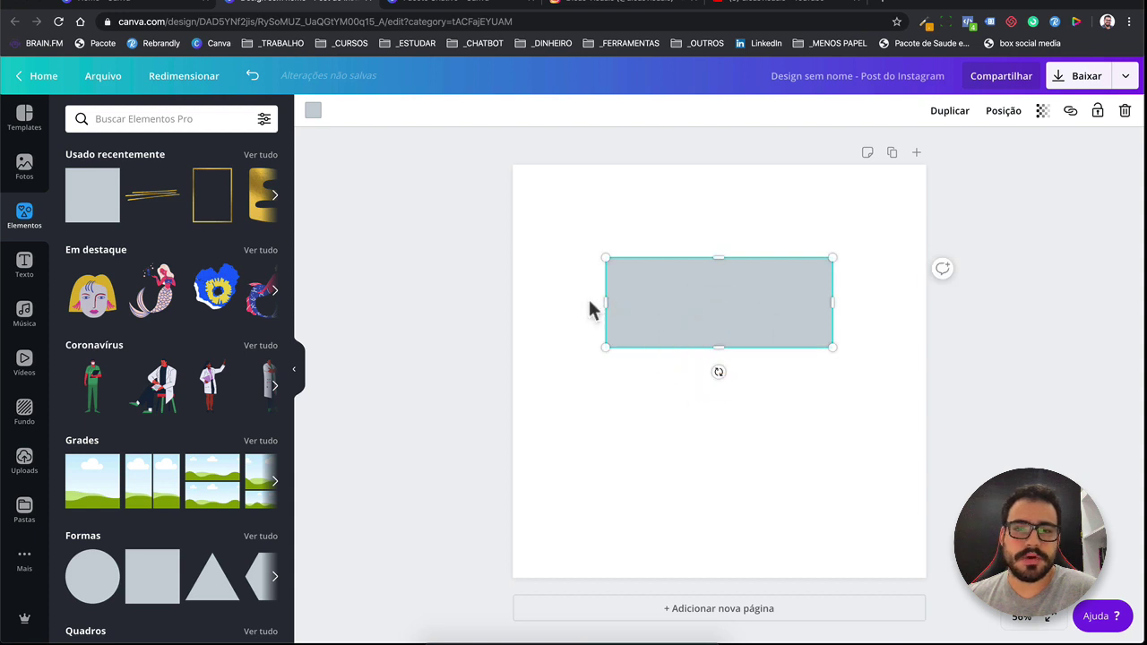
- Colour the rectangle with the custom orange #f6a200 instead of yellow
click(312, 111)
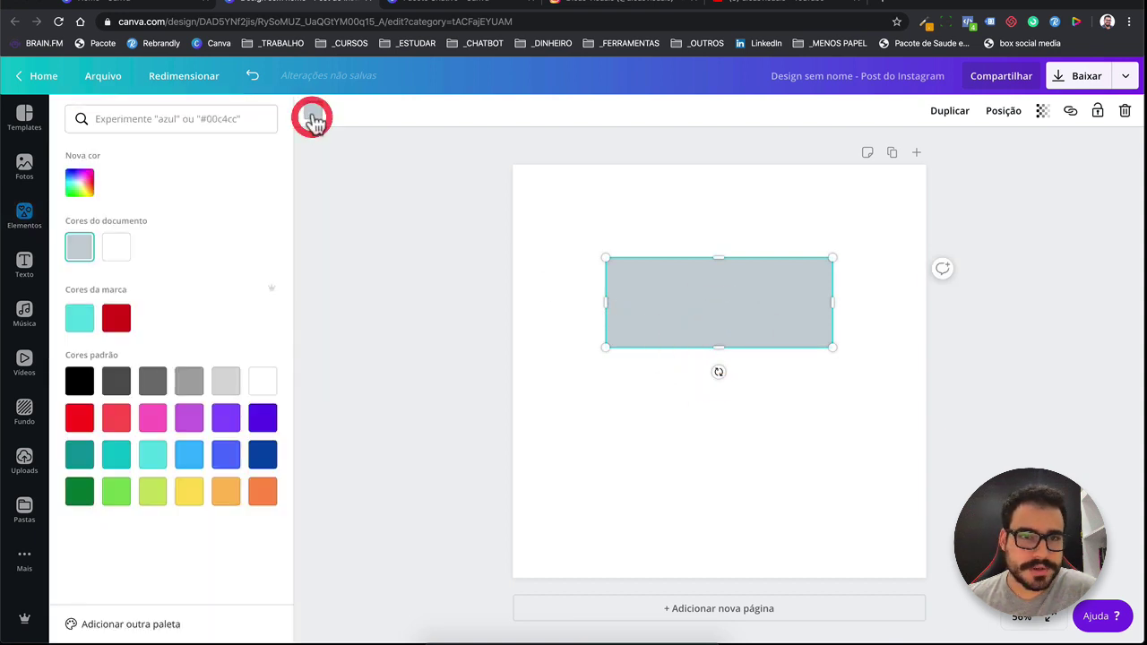
click(189, 496)
click(80, 184)
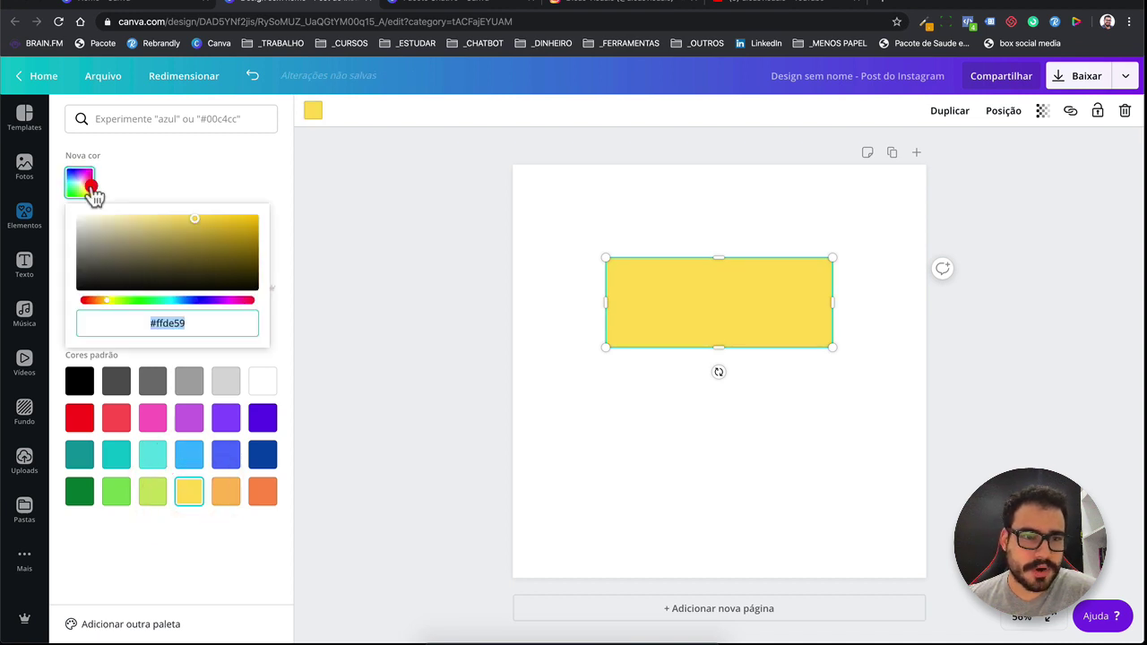
drag(107, 303, 98, 301)
drag(206, 219, 250, 219)
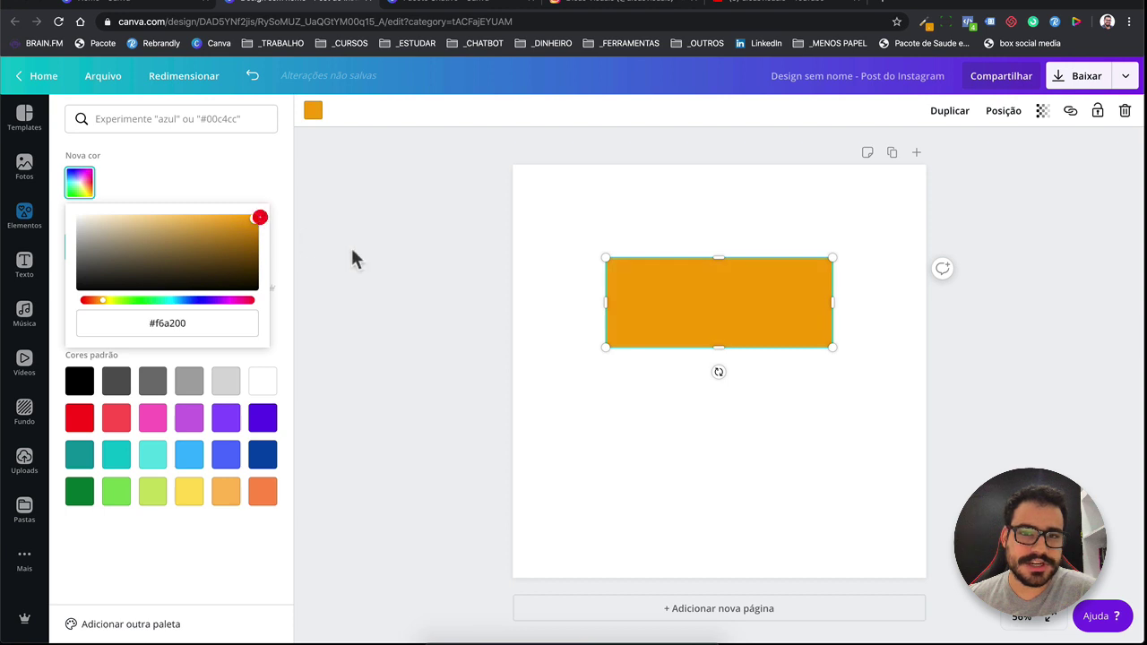
click(565, 292)
click(622, 286)
click(587, 303)
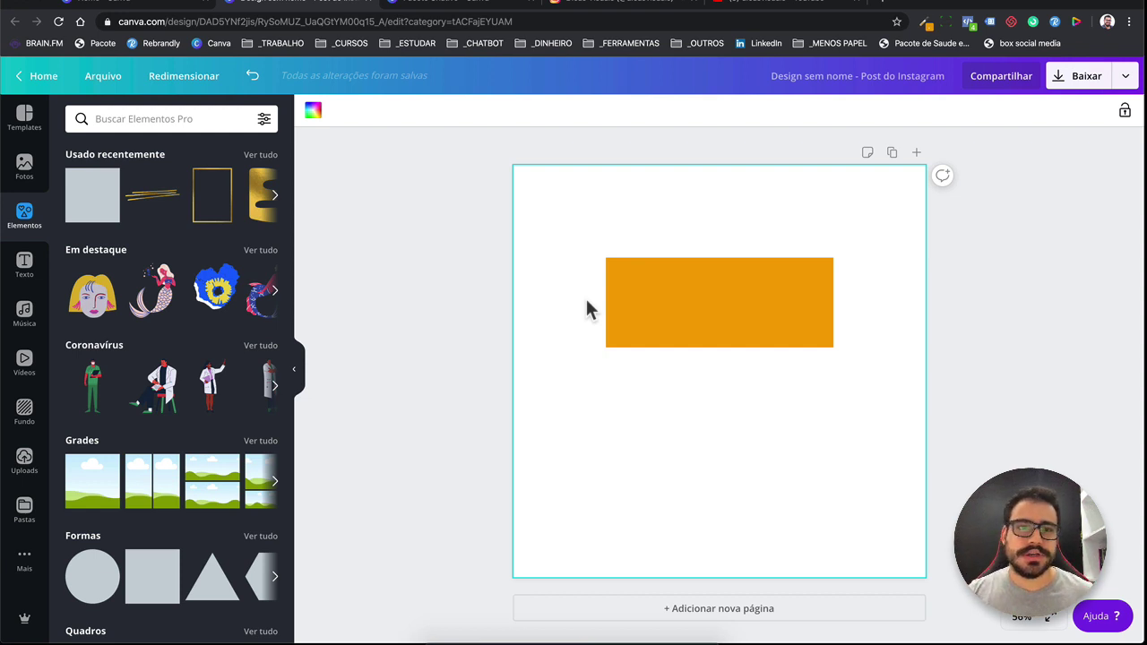
- Delete the orange rectangle from the post
click(639, 330)
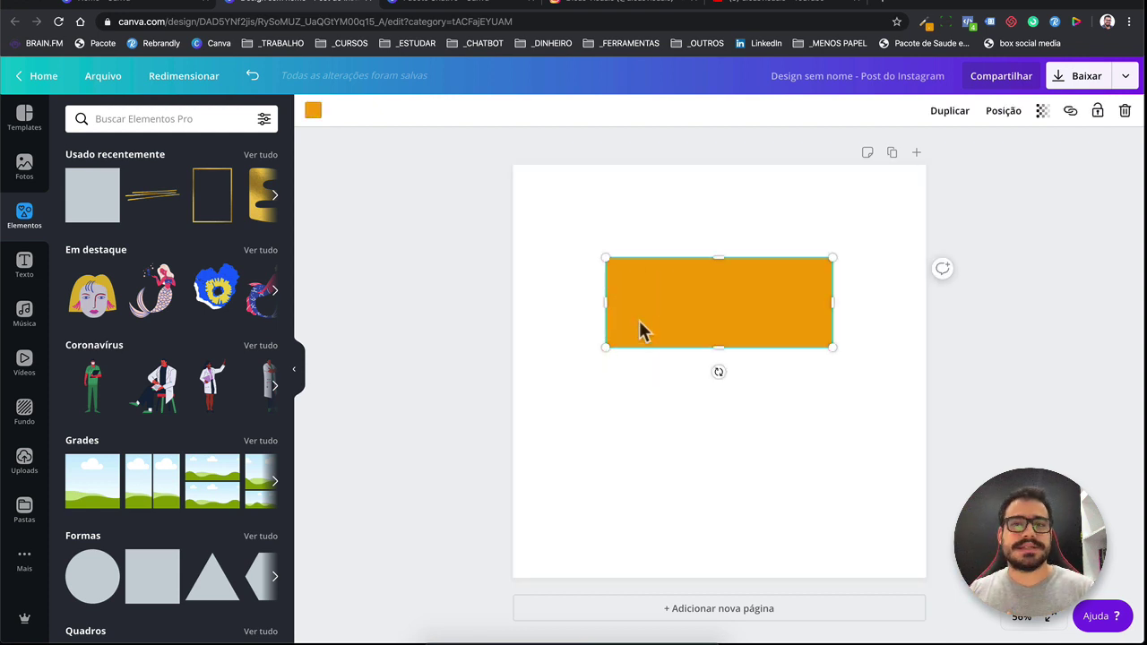
key(Delete)
click(584, 320)
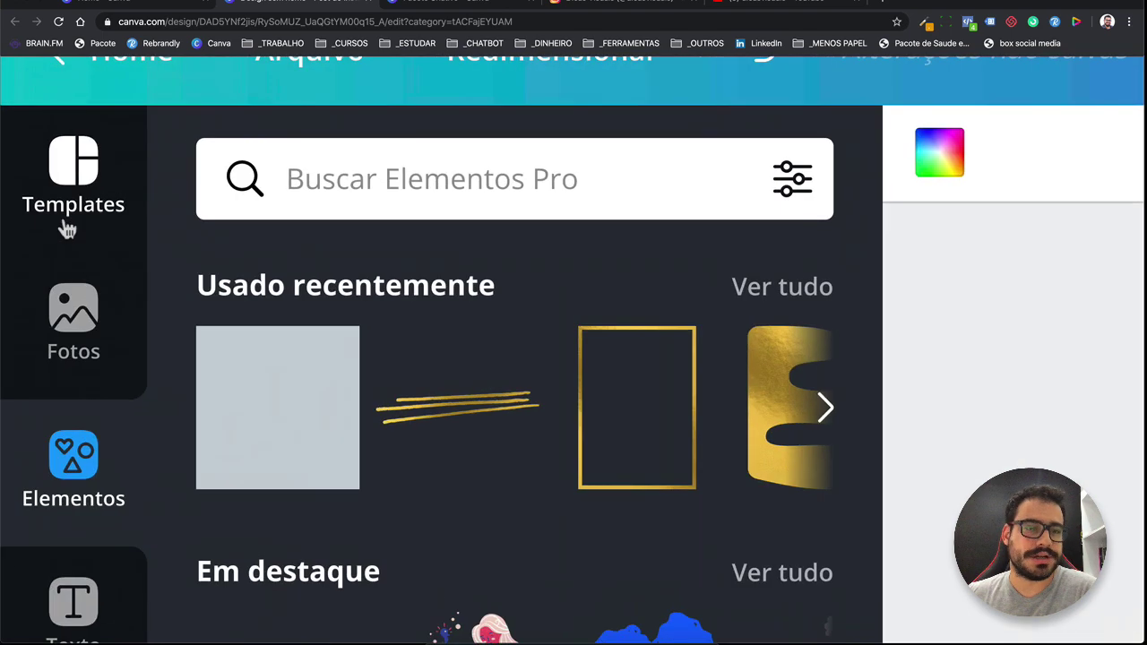
- Search photos for 'gold' and filter the results to free (Grátis) items only
click(24, 168)
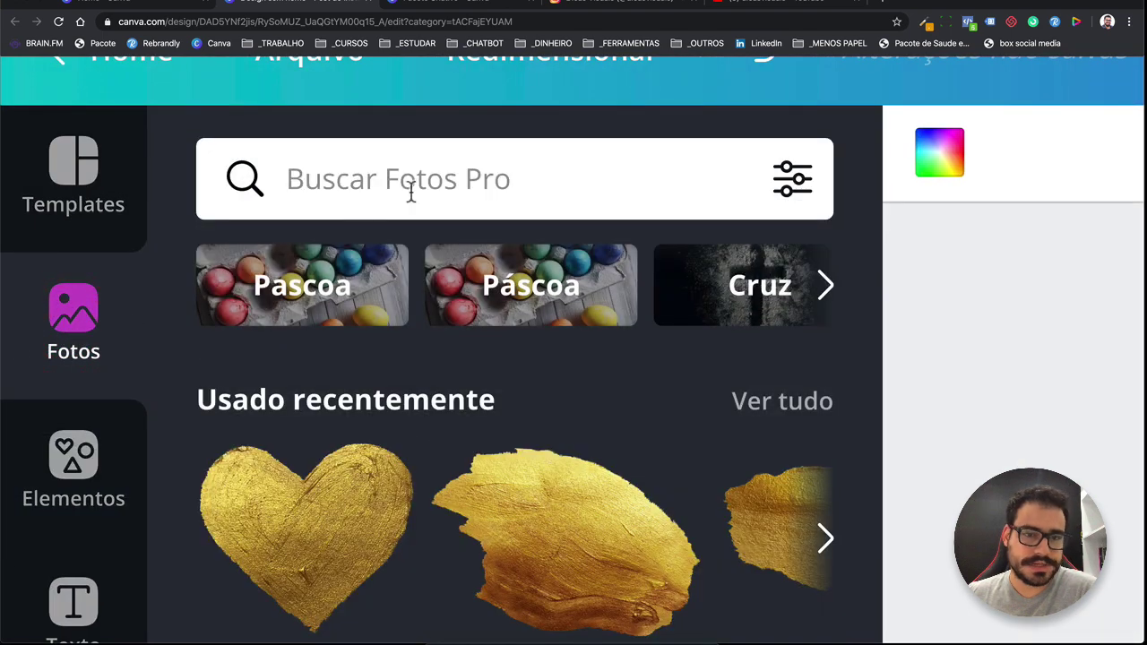
click(428, 179)
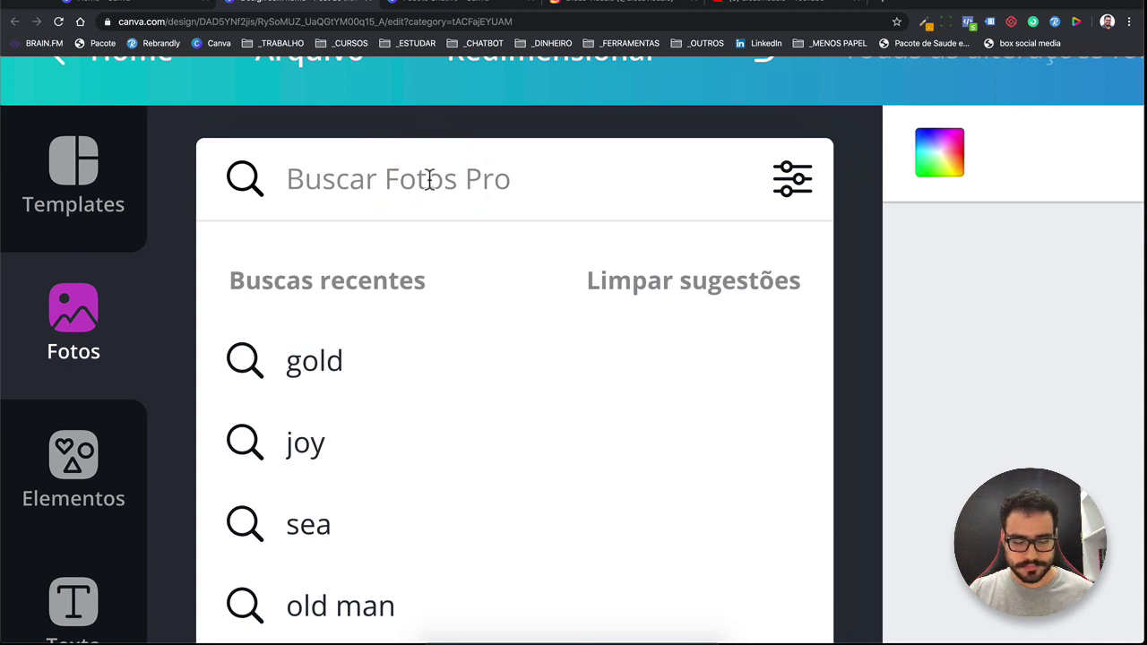
text(gold)
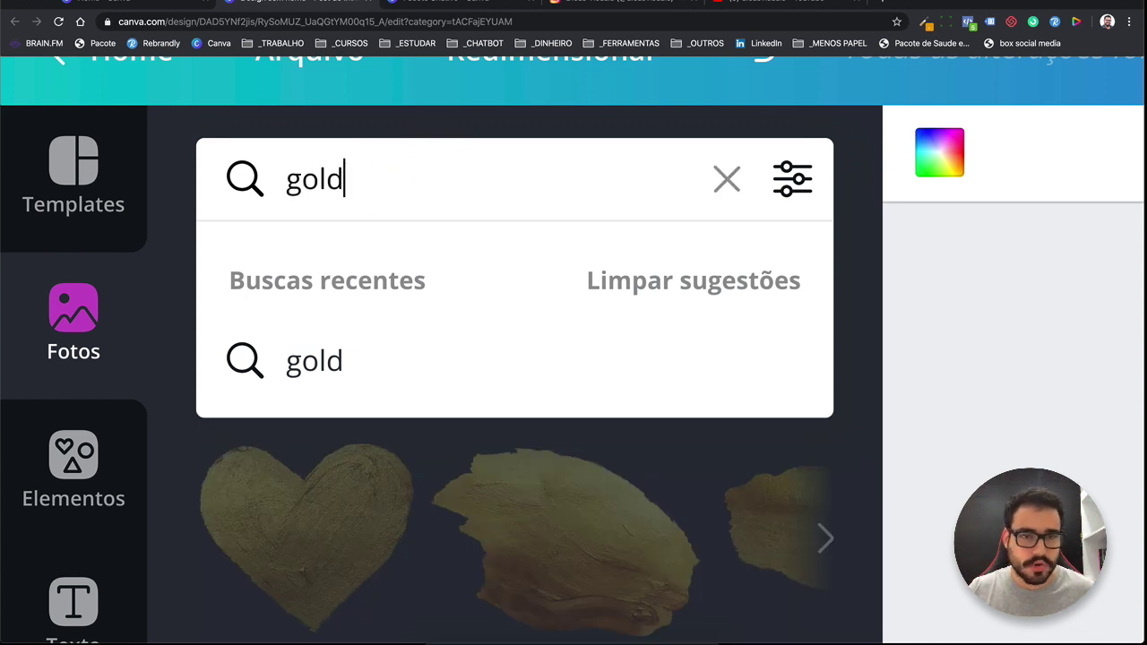
key(Return)
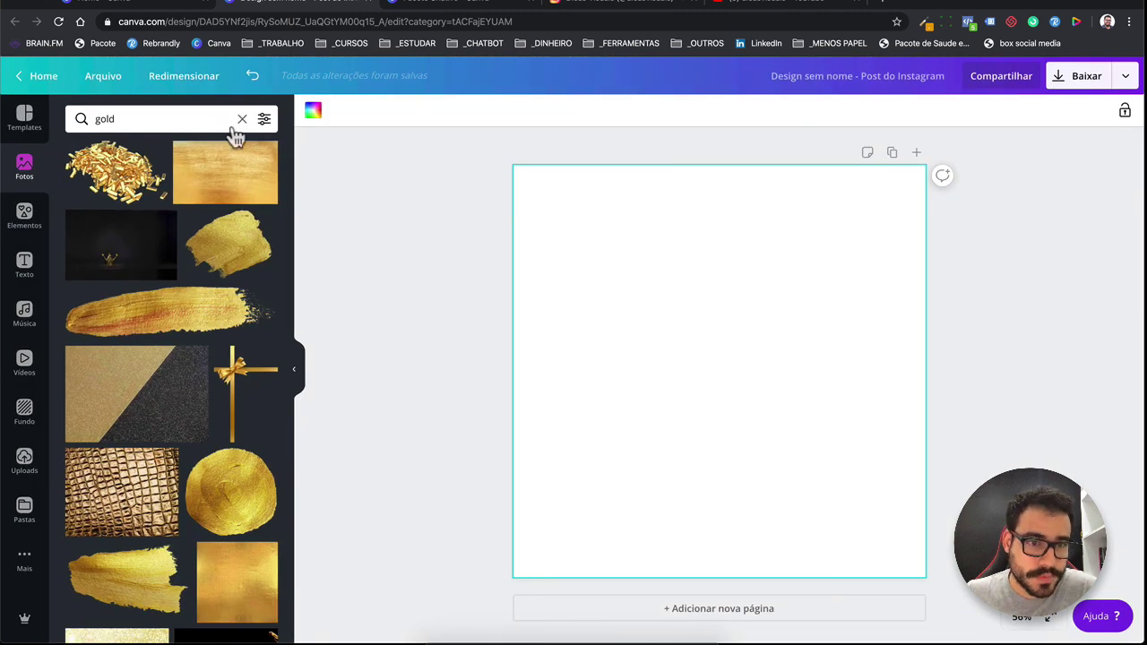
mouse_move(137, 394)
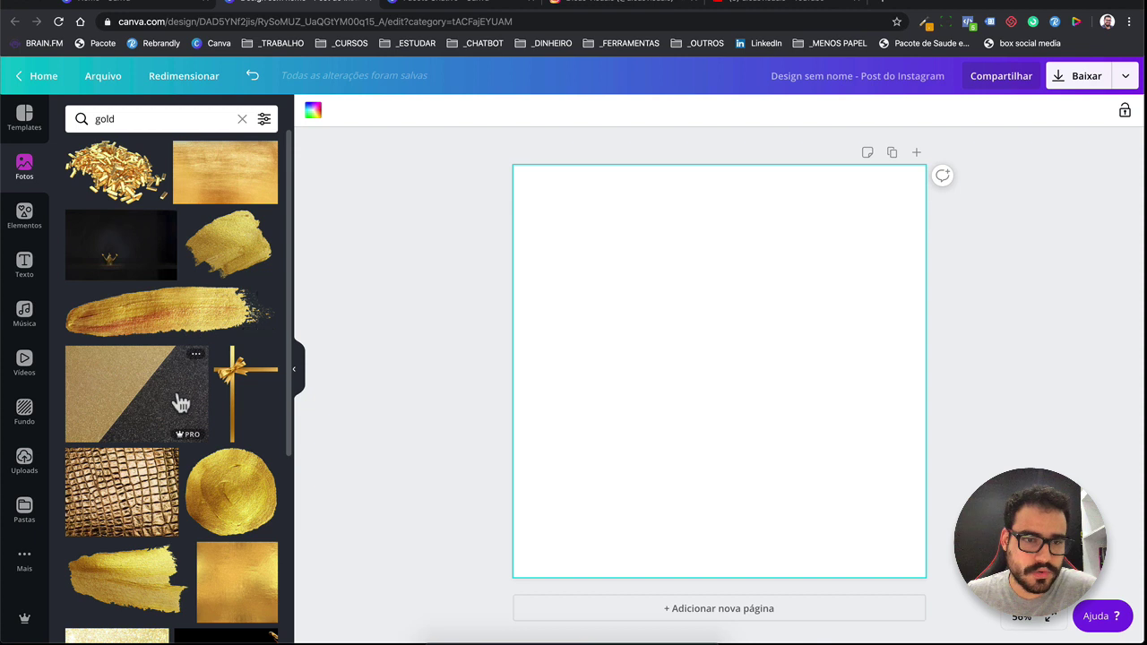
click(265, 122)
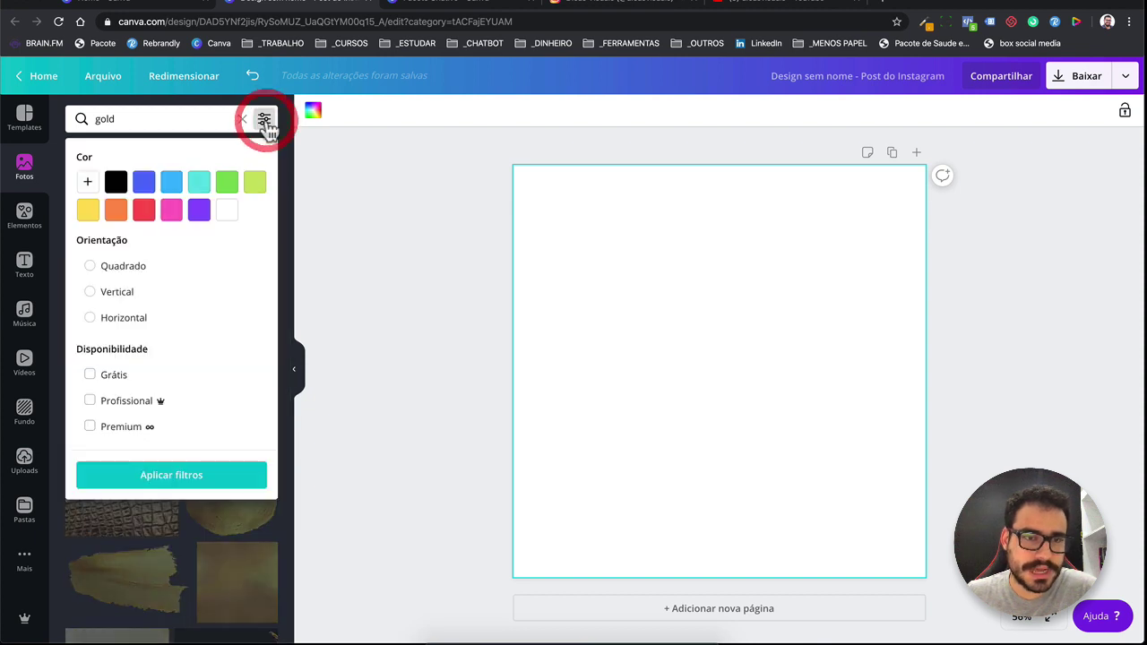
click(117, 375)
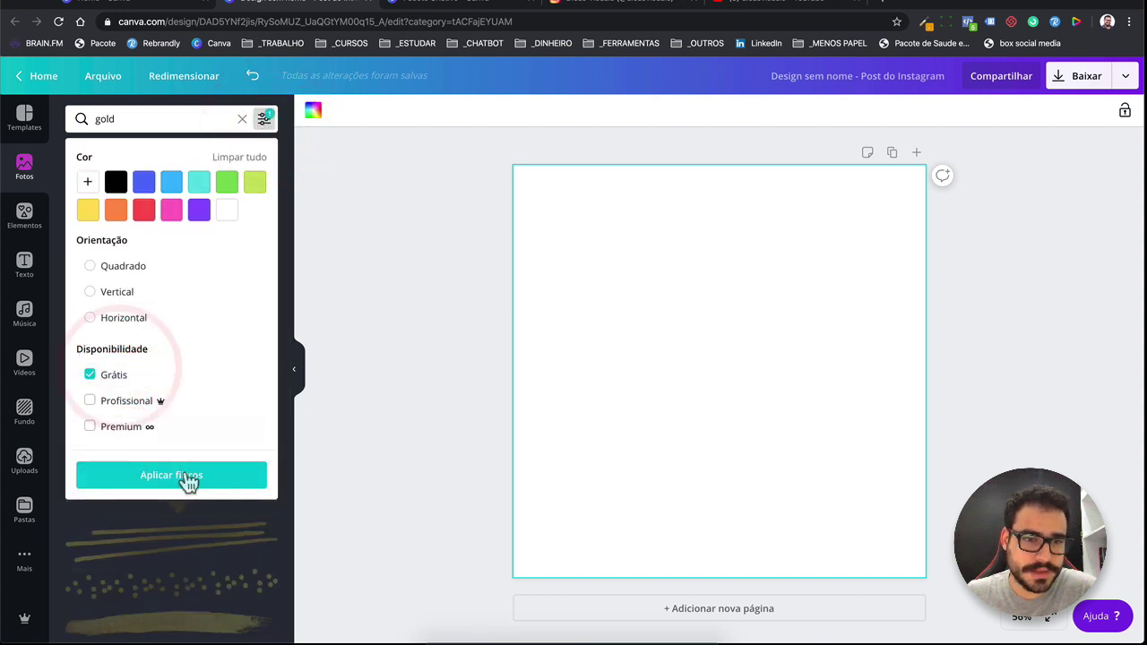
click(184, 484)
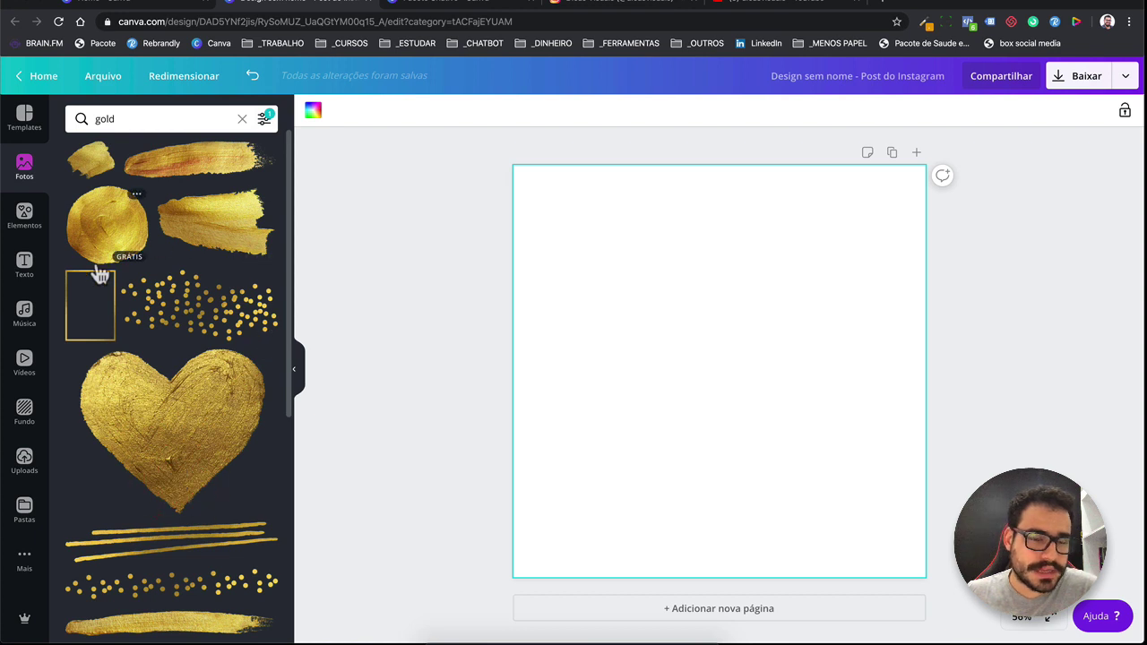
- Browse the gold results, then add and remove a gold circle frame
scroll(146, 303, down, 1)
scroll(146, 303, down, 5)
scroll(146, 303, down, 3)
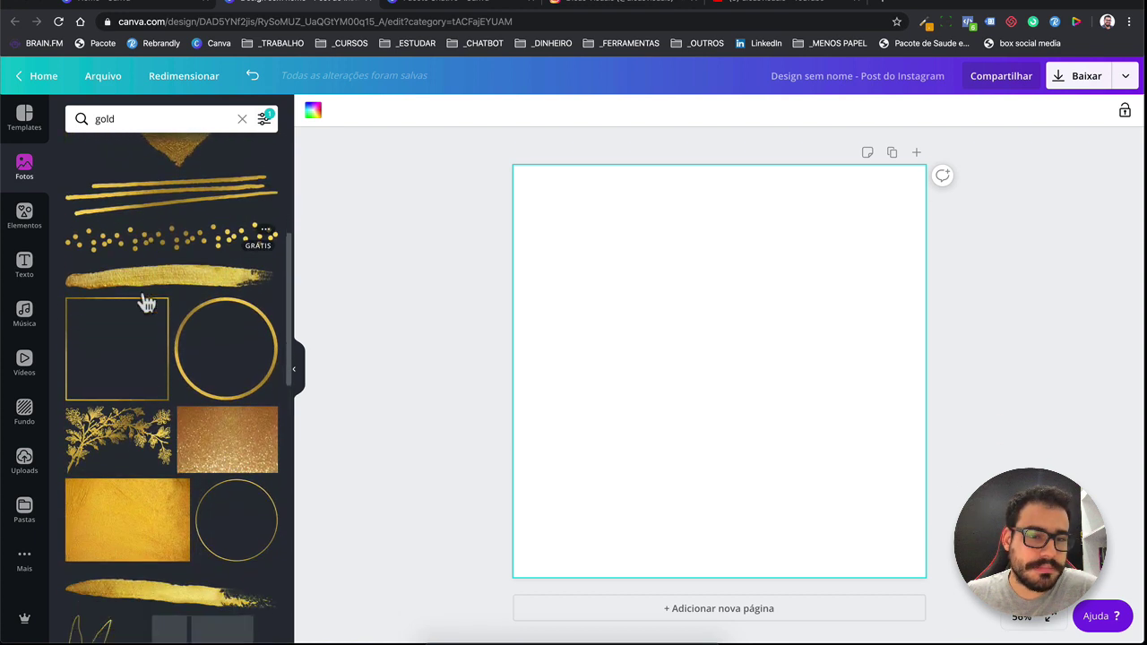
scroll(146, 303, down, 4)
scroll(148, 303, down, 3)
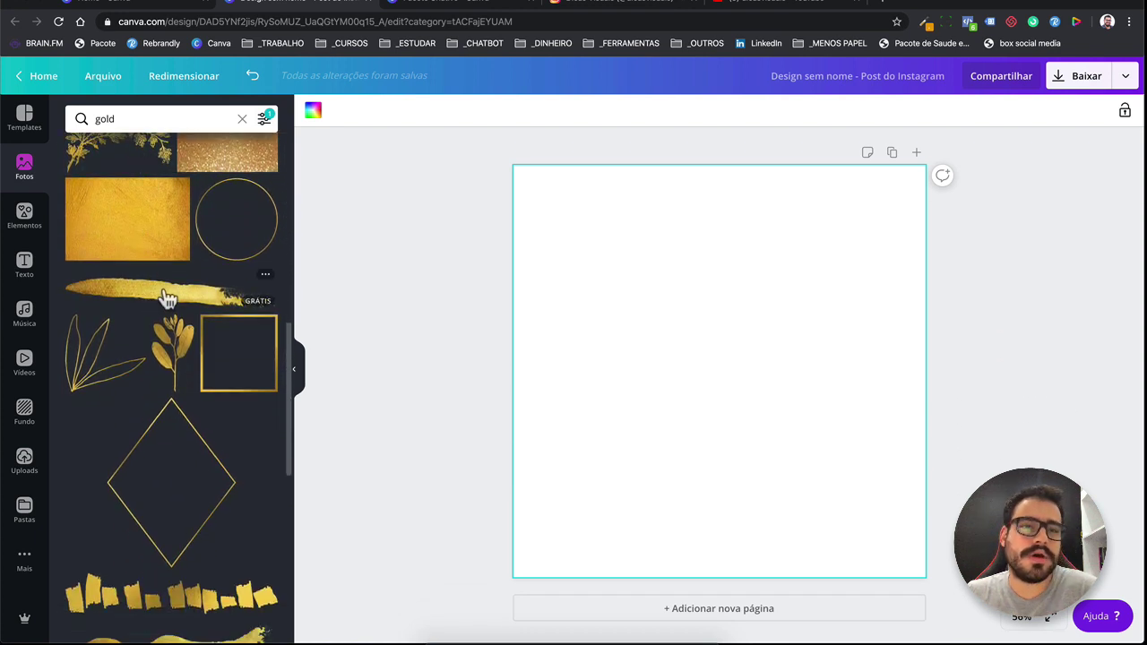
scroll(169, 294, up, 3)
scroll(224, 314, up, 1)
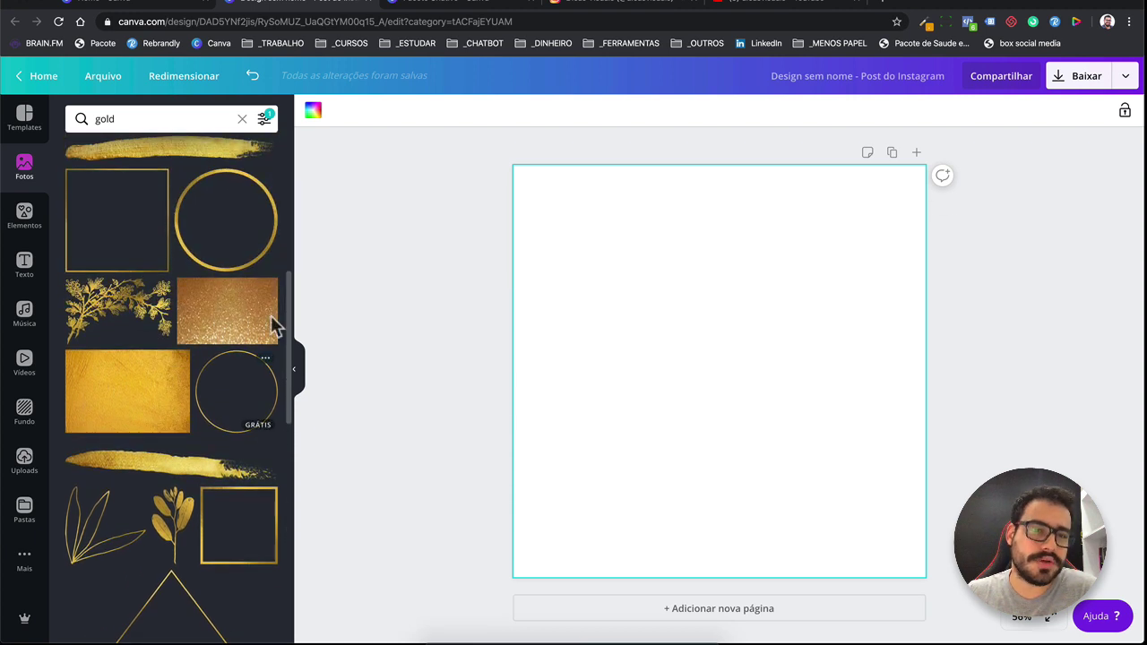
click(200, 242)
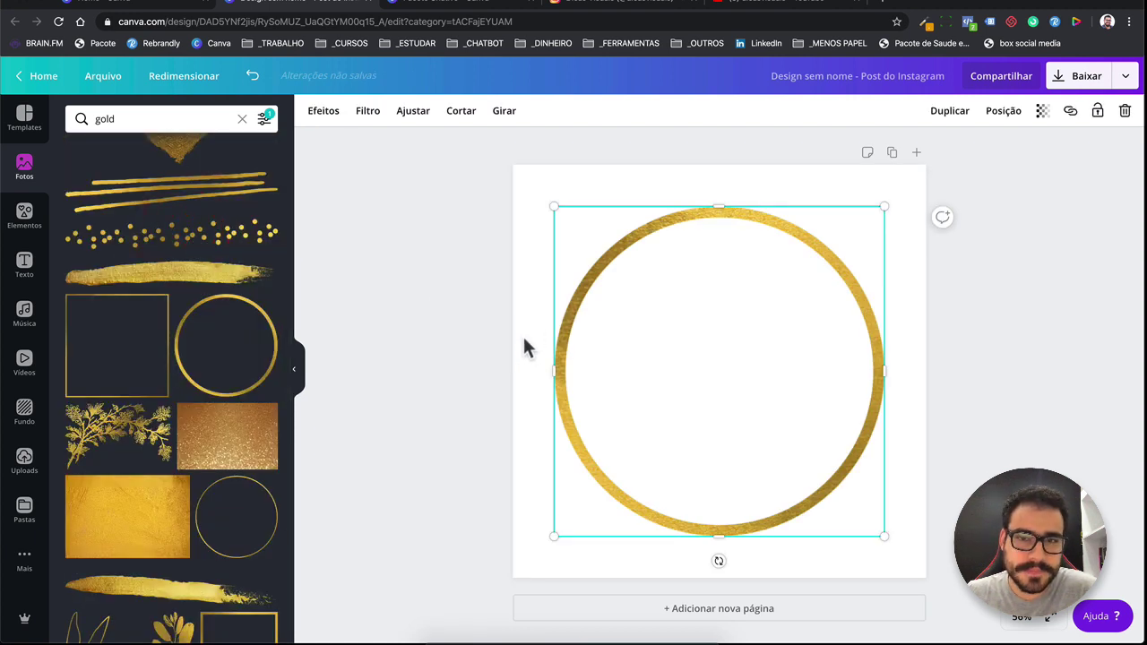
key(Delete)
- Add, stretch and delete a gold brushstroke, then add and remove a gold dots element
click(194, 290)
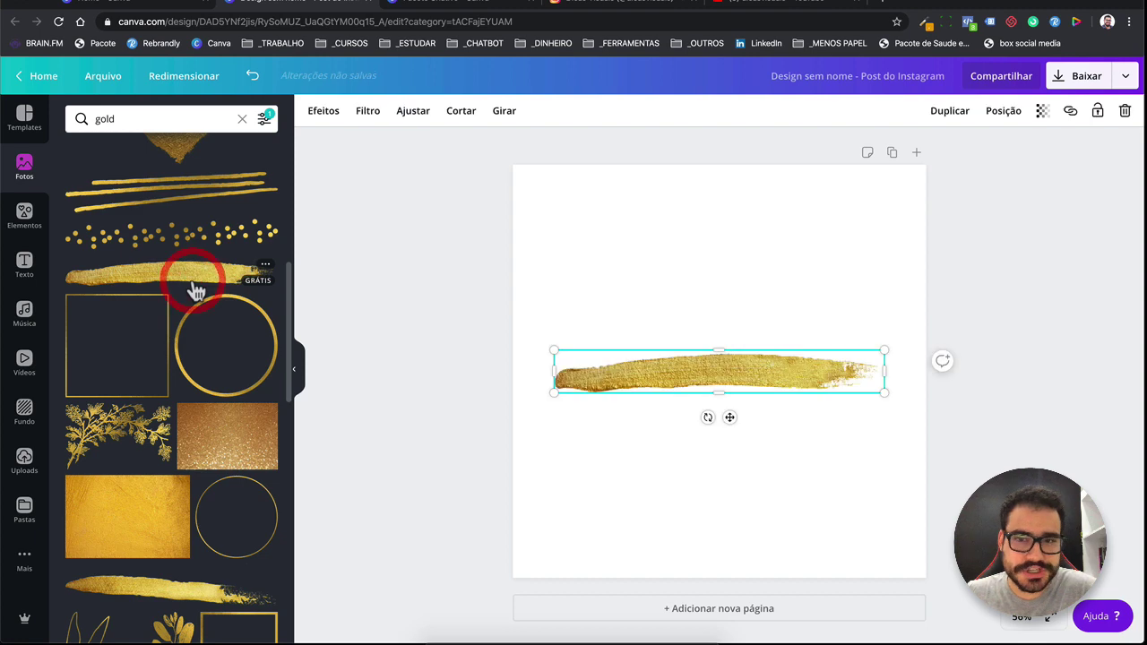
drag(557, 386, 257, 512)
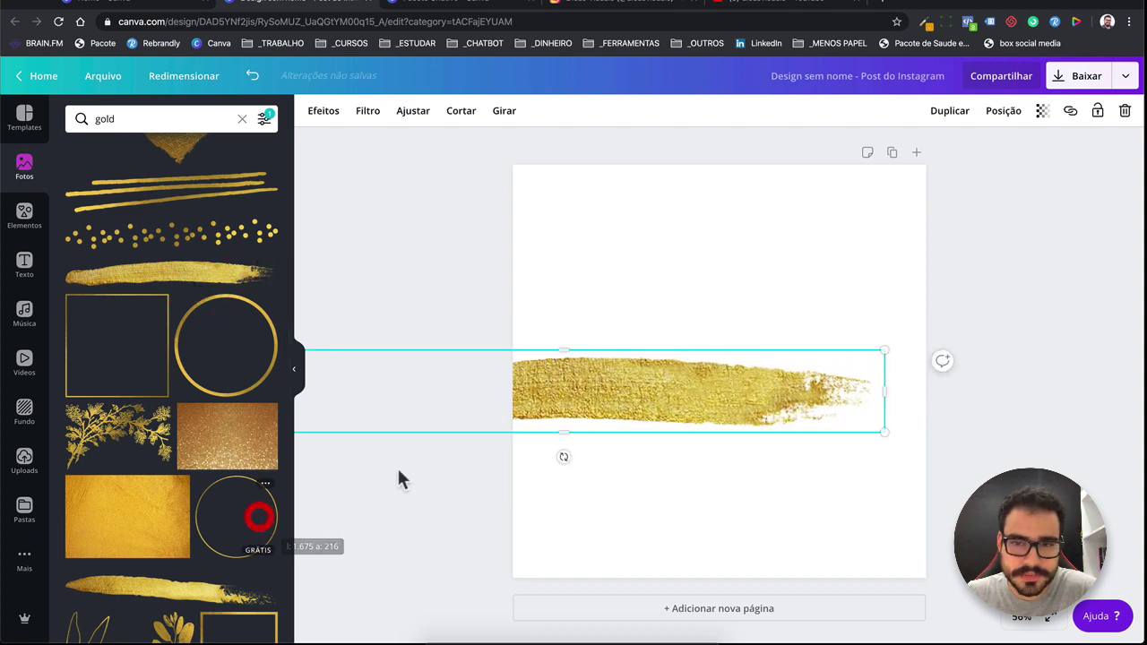
key(Delete)
scroll(192, 353, up, 5)
scroll(192, 353, down, 1)
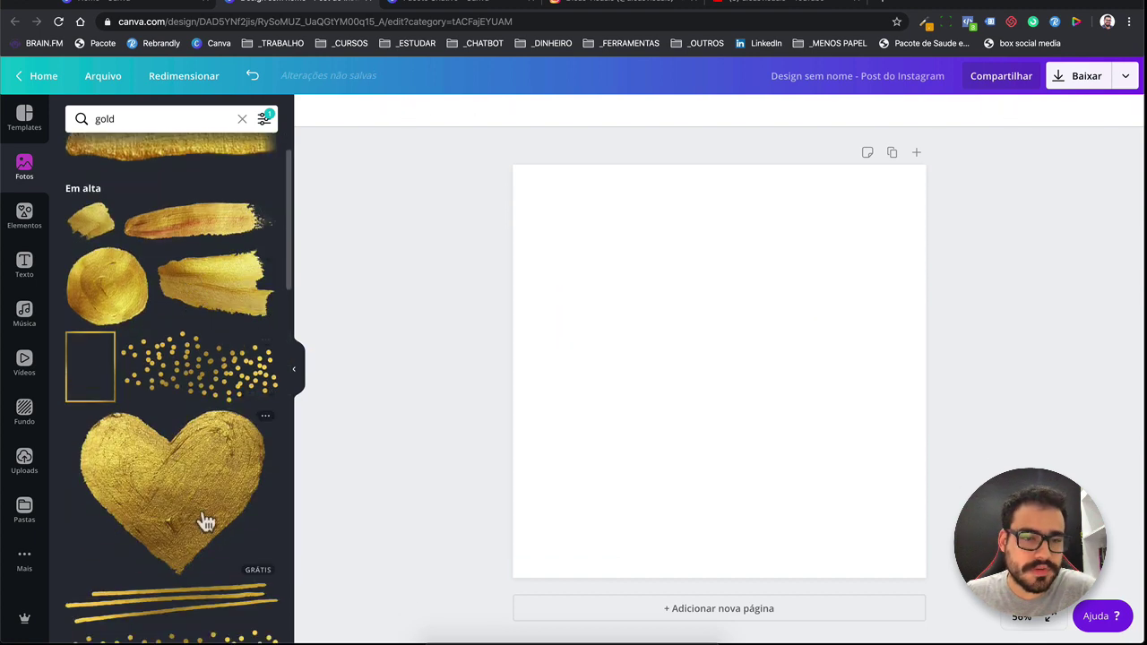
click(212, 384)
key(Delete)
- Add the scattered gold dots image, enlarge it, move it top-left, then delete it
scroll(211, 385, down, 1)
scroll(211, 385, down, 5)
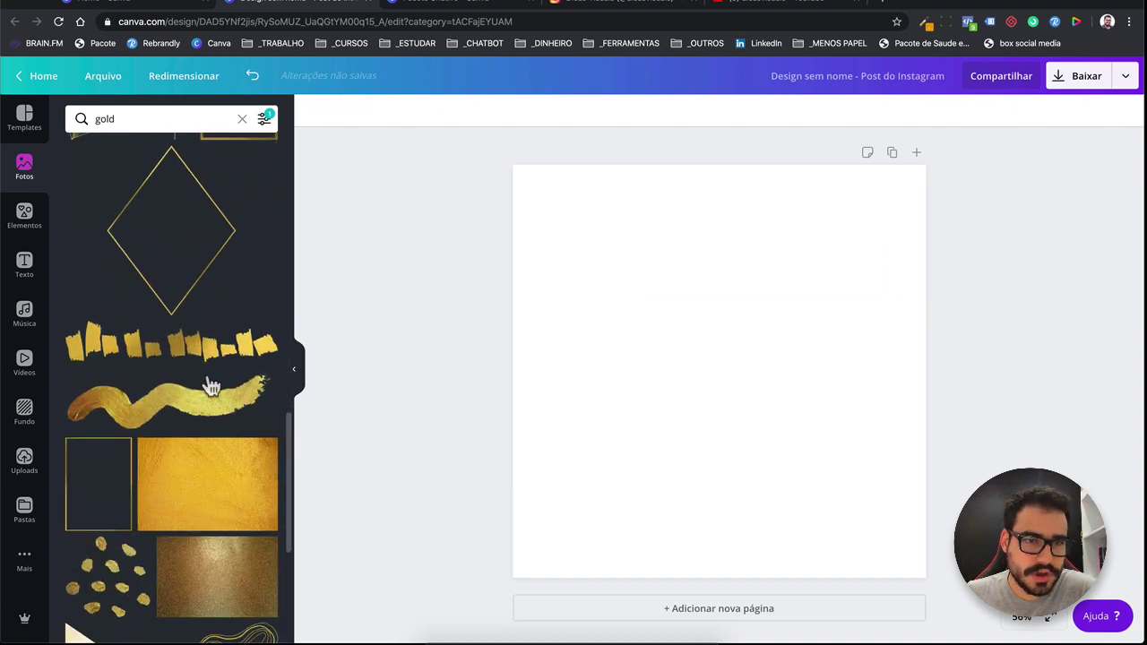
scroll(211, 385, down, 5)
scroll(211, 385, down, 2)
scroll(211, 385, down, 2)
scroll(212, 386, down, 3)
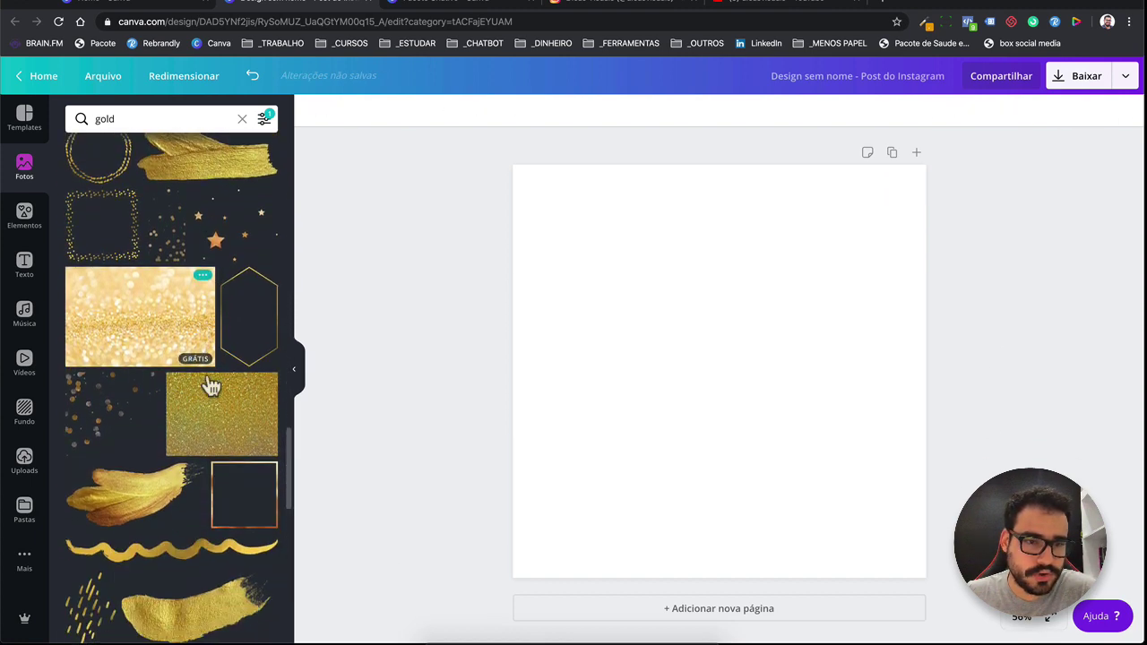
scroll(209, 385, down, 2)
click(139, 330)
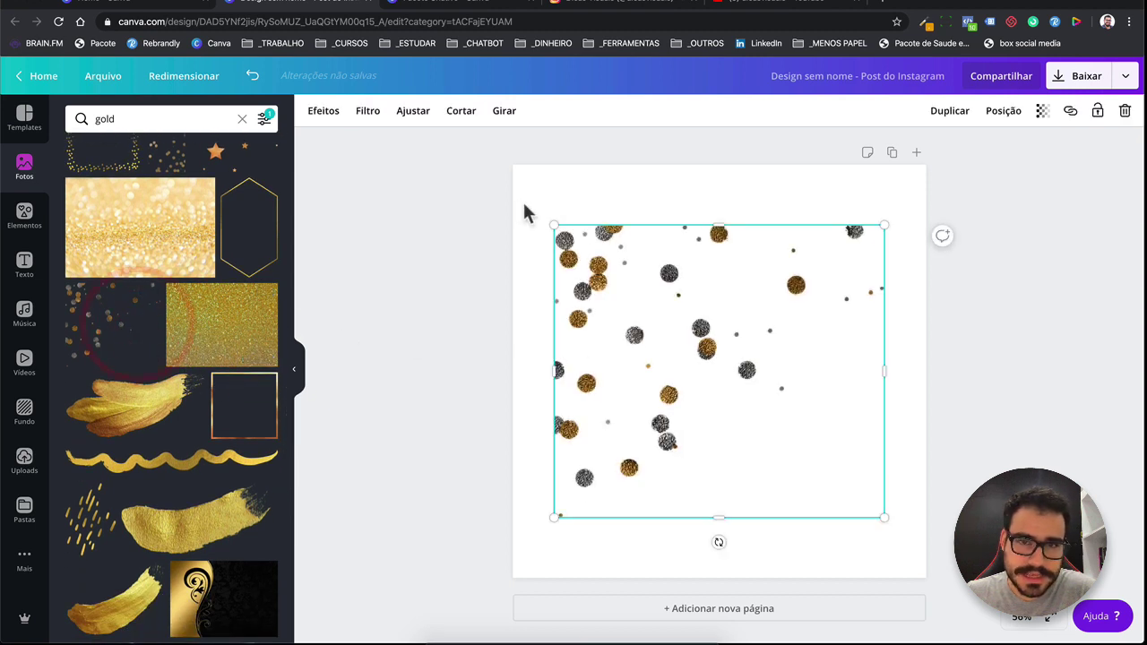
drag(553, 222, 484, 148)
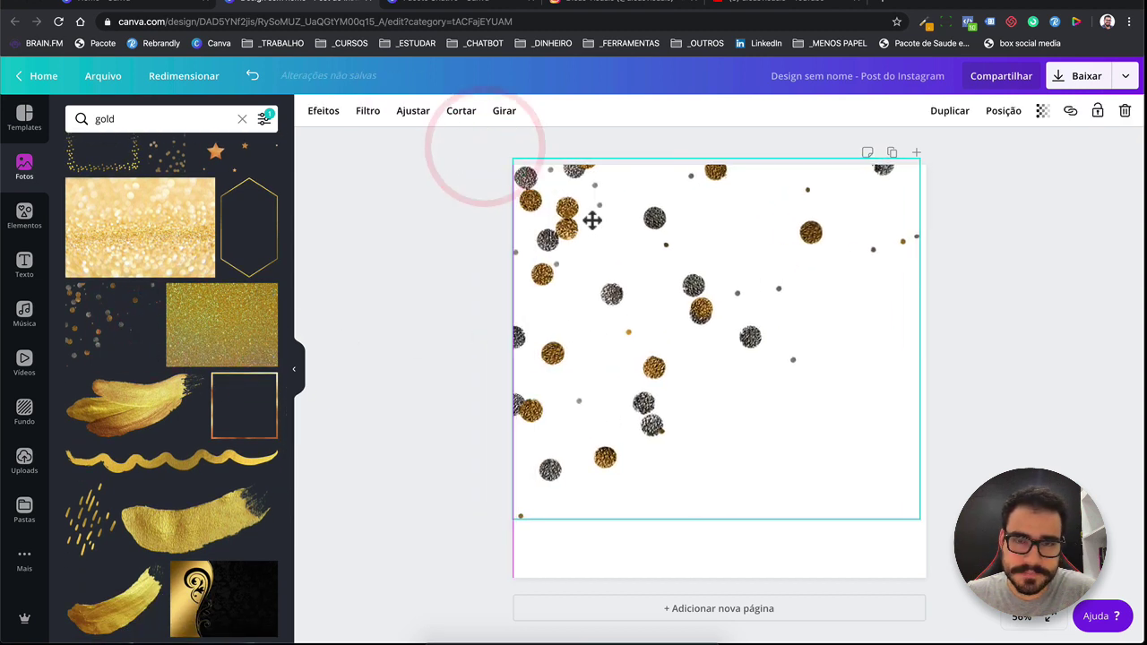
drag(565, 225, 592, 229)
click(591, 228)
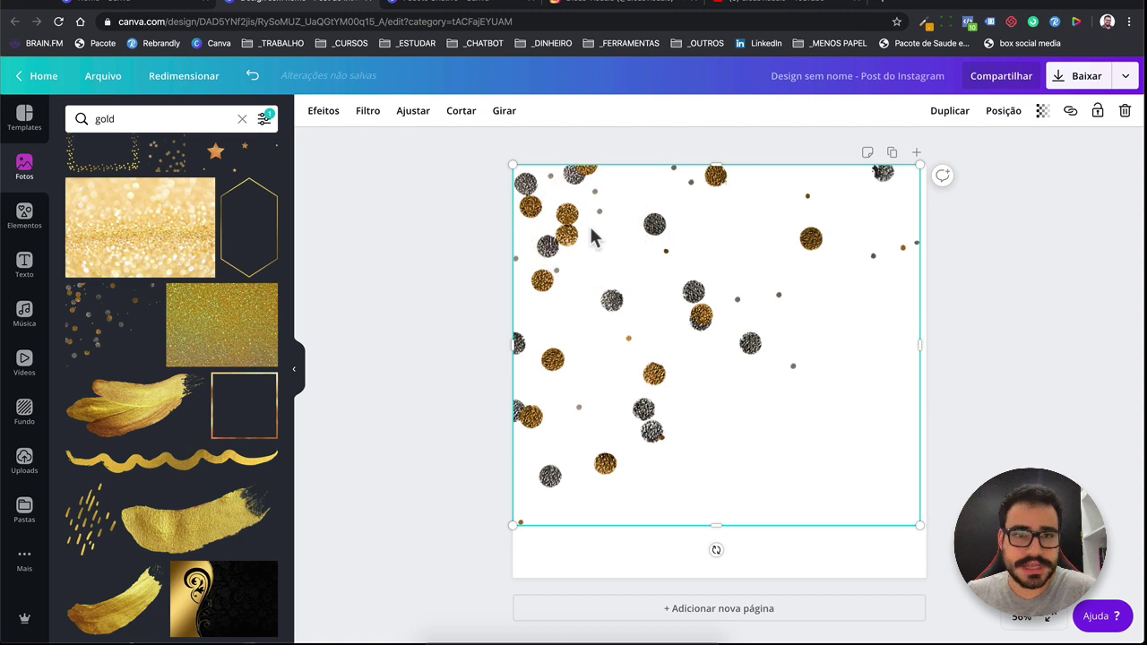
key(Delete)
- Open the _ANTIGO folder inside Pacote Criativo from the Canva home page
click(106, 7)
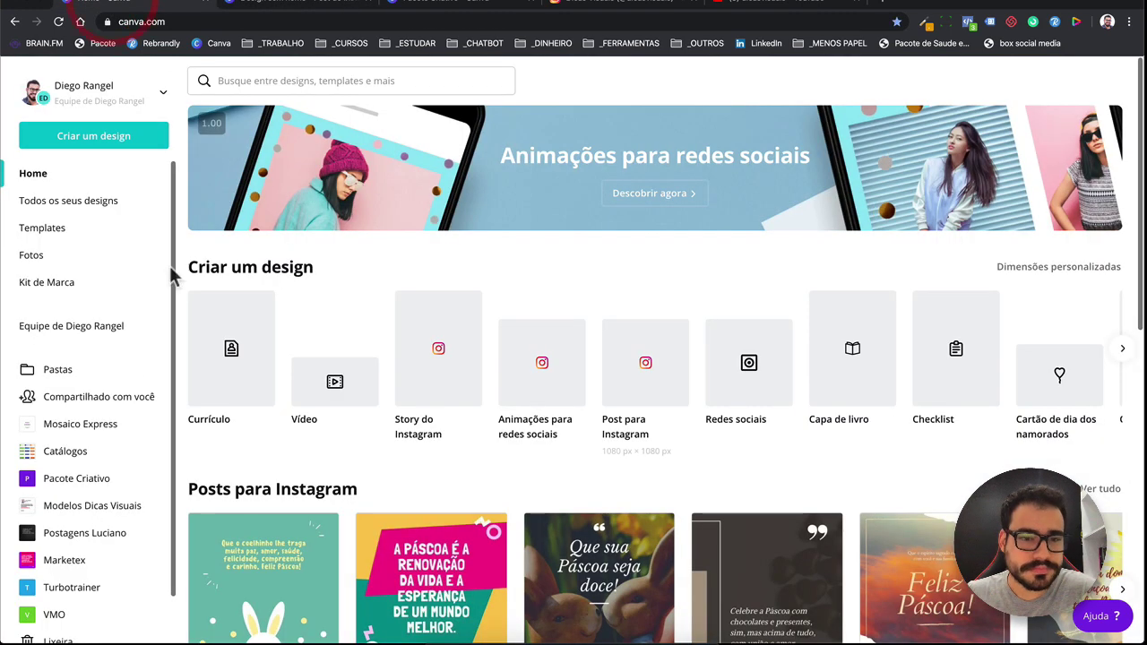
click(97, 486)
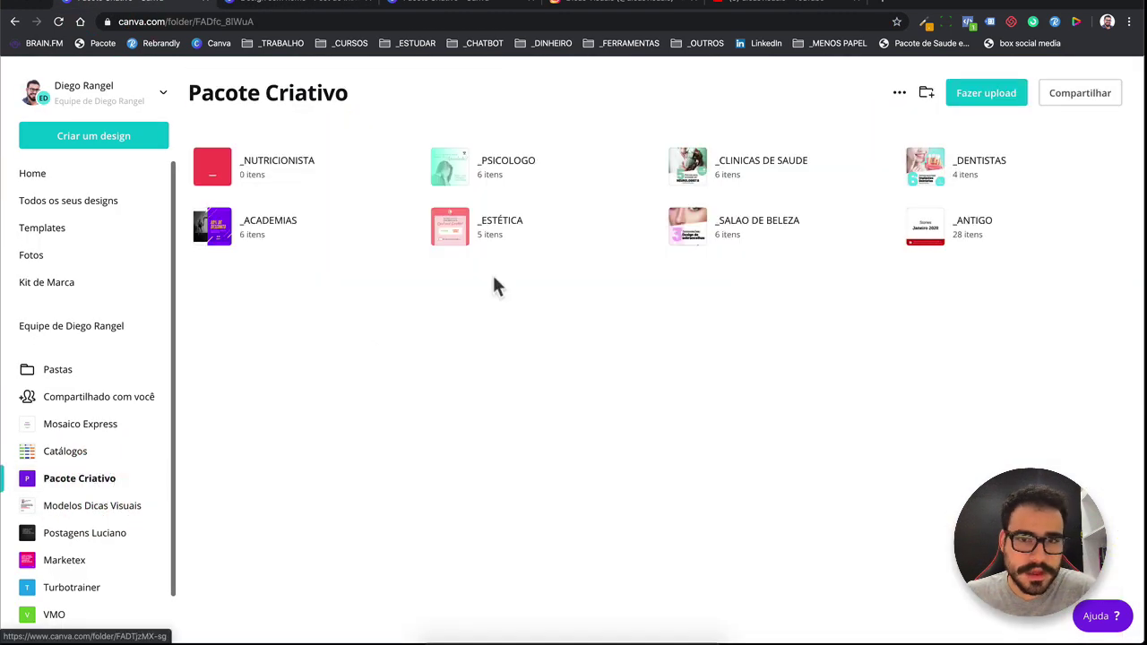
click(911, 240)
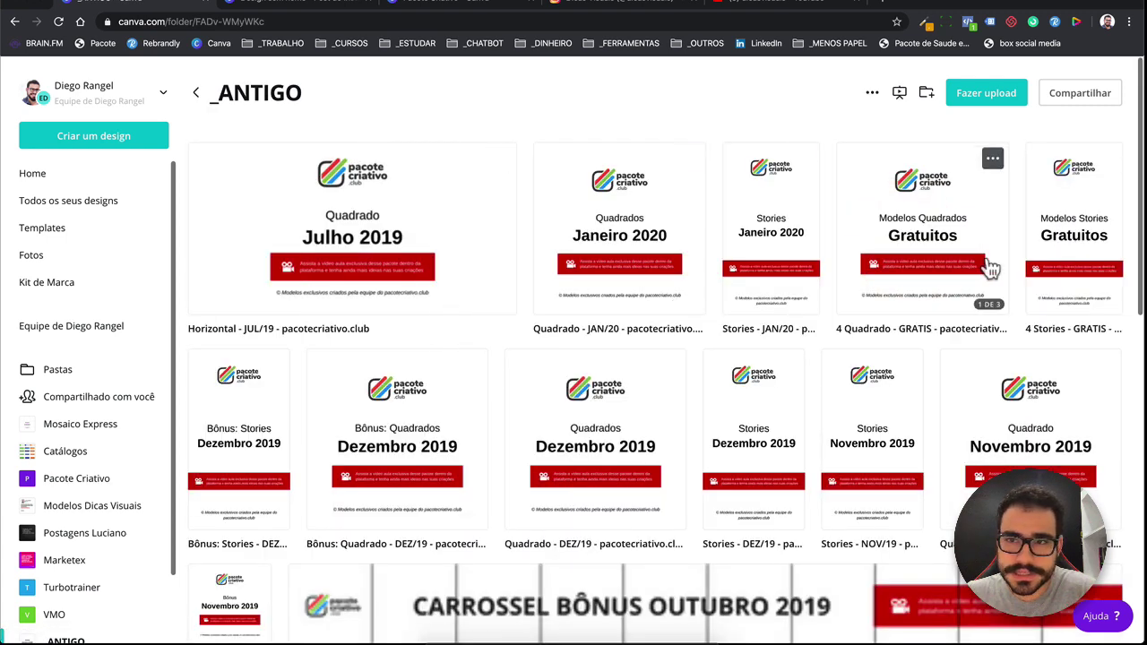
mouse_move(397, 440)
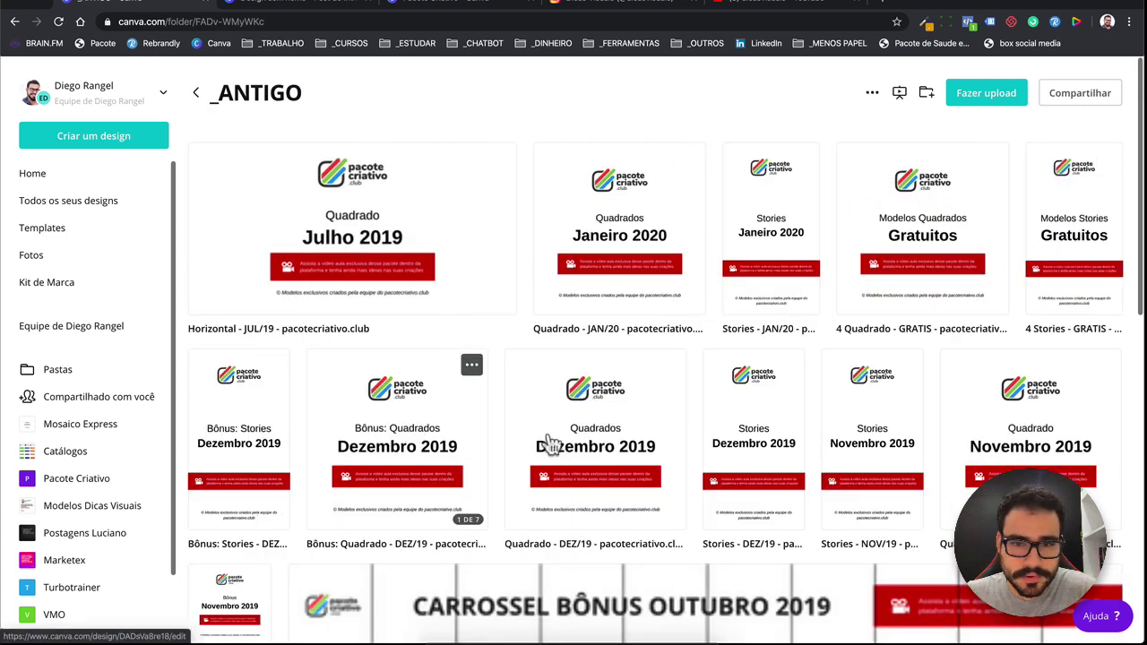
- Open the Bônus Quadrado DEZ/19 design and scroll down to page 6
click(453, 444)
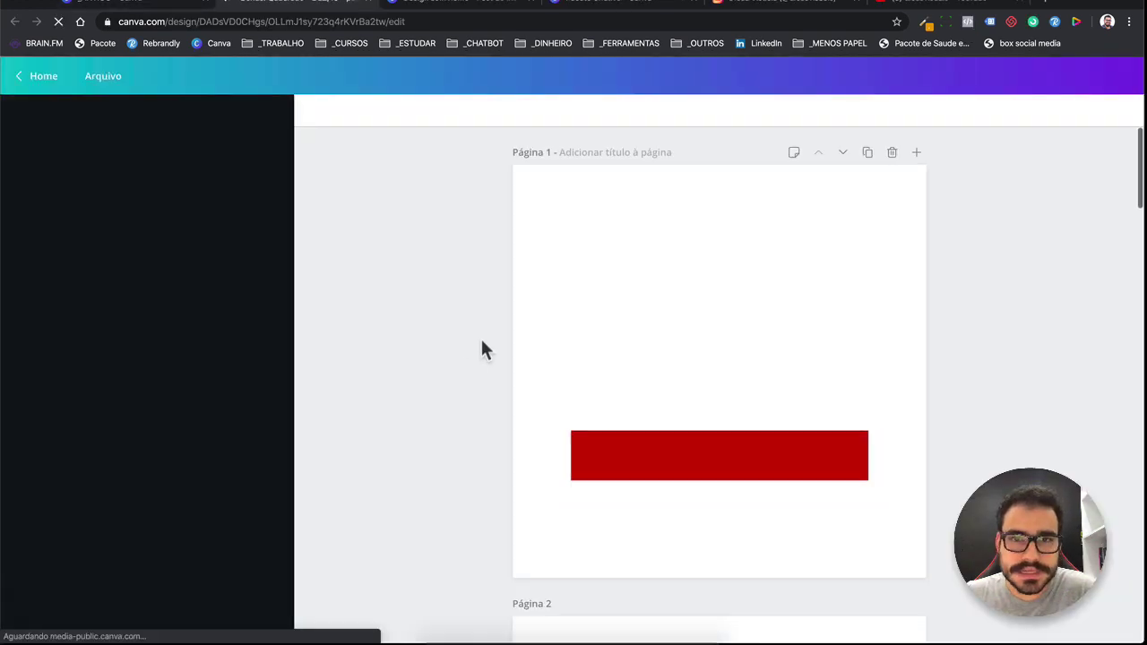
scroll(479, 337, down, 5)
scroll(482, 345, down, 5)
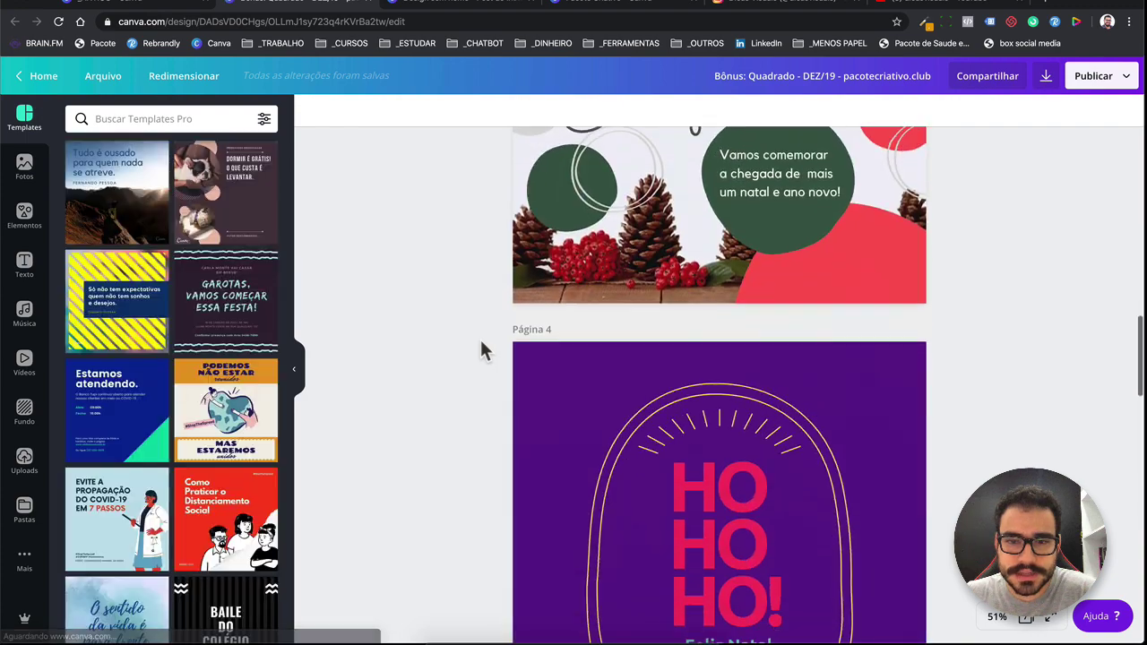
scroll(482, 345, down, 5)
scroll(481, 345, down, 5)
scroll(480, 337, down, 3)
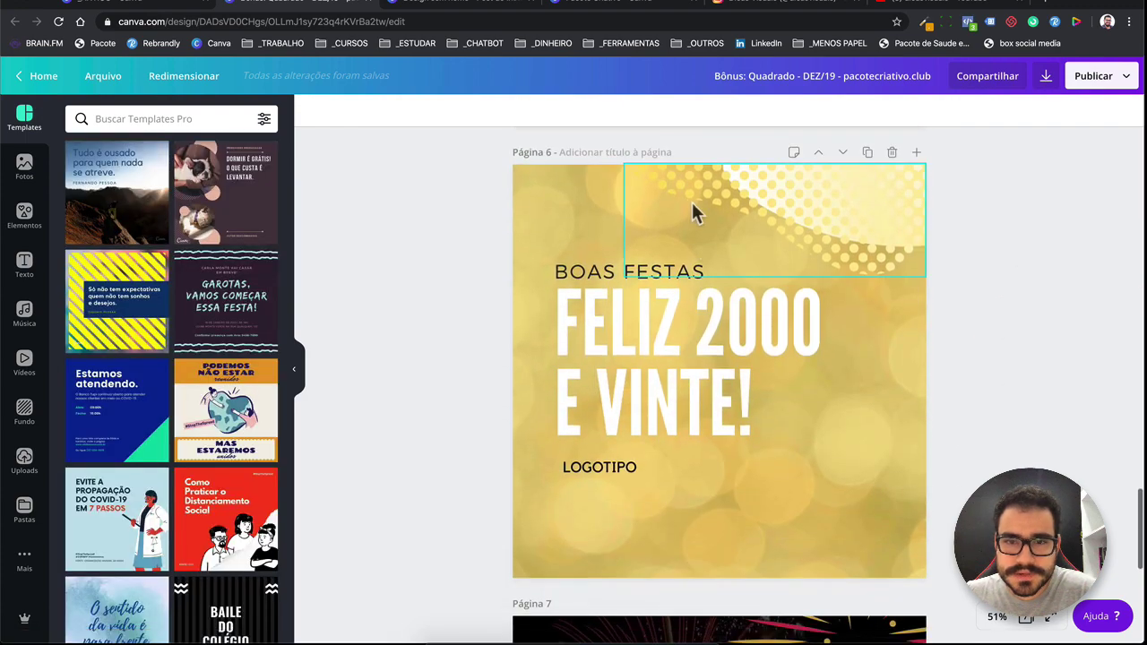
- Crop page 6's golden bokeh background photo, shifting it slightly left
click(744, 229)
click(570, 508)
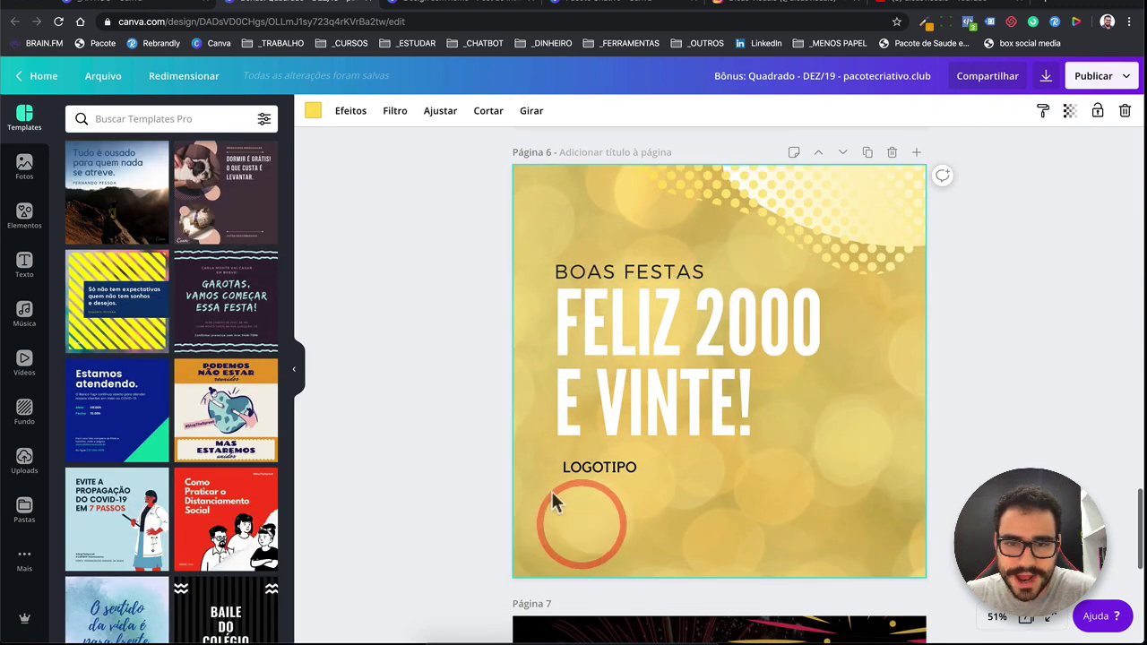
double_click(575, 509)
drag(576, 509, 555, 489)
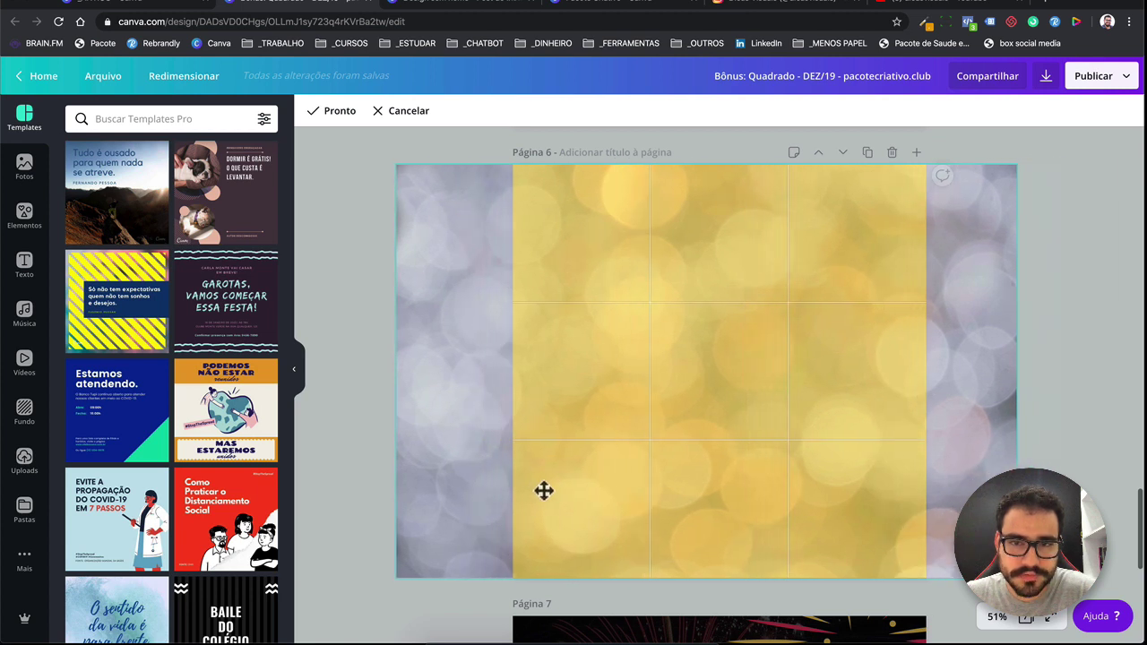
click(579, 486)
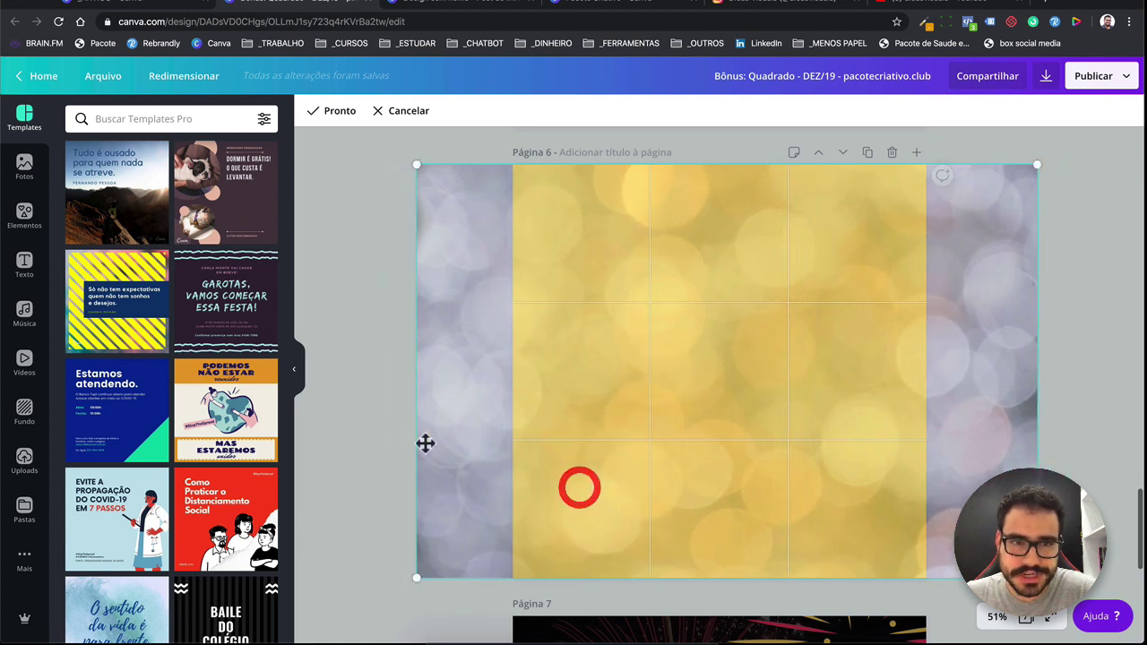
click(397, 437)
- Check the background photo's colour options, then re-crop it and finish with Pronto
click(562, 520)
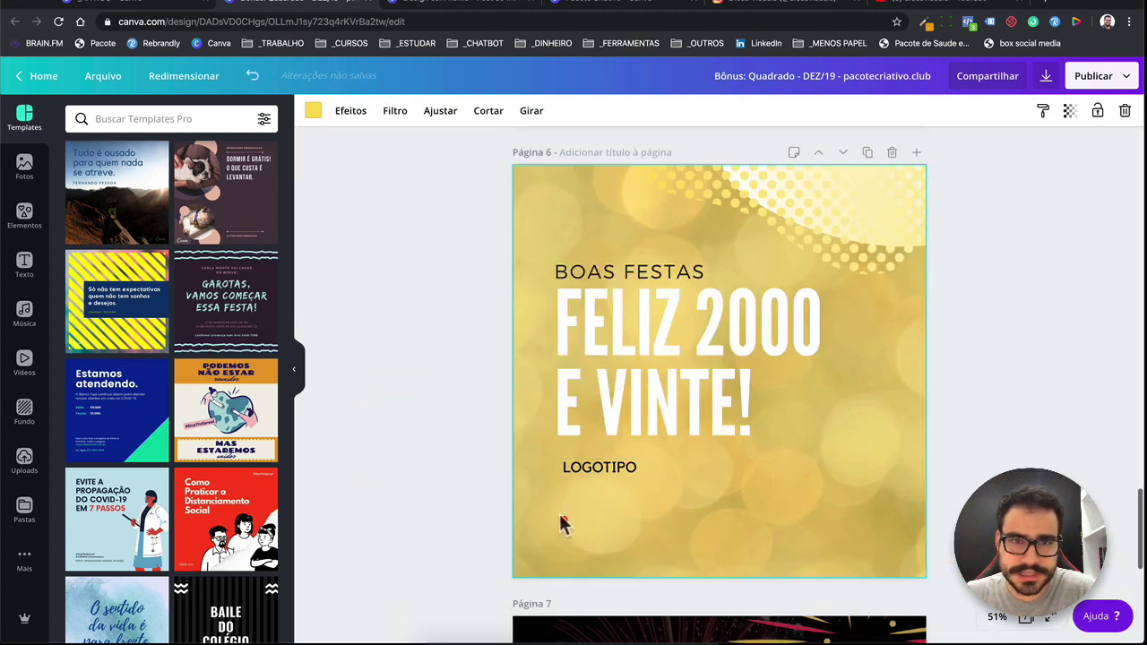
click(314, 110)
click(399, 363)
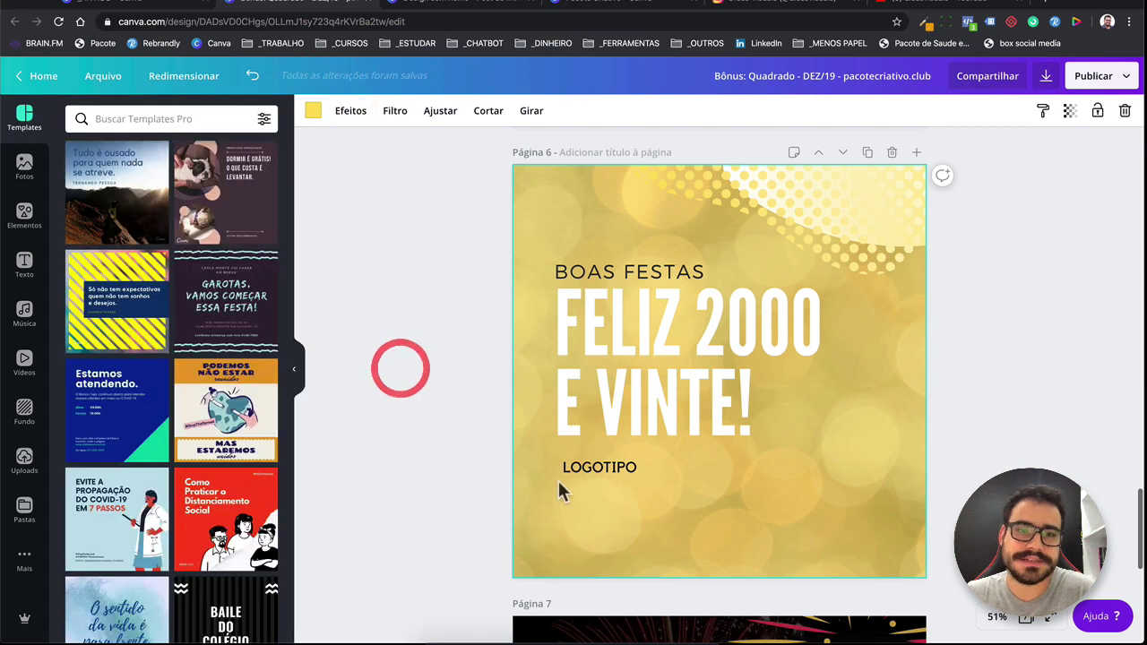
double_click(569, 526)
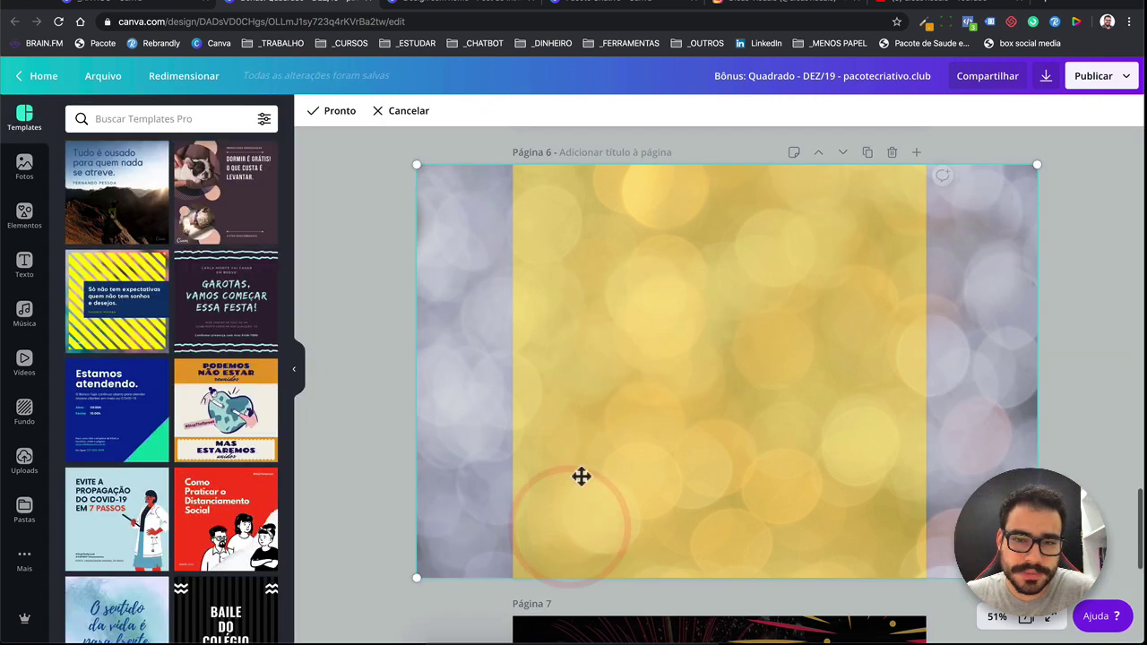
scroll(581, 476, up, 5)
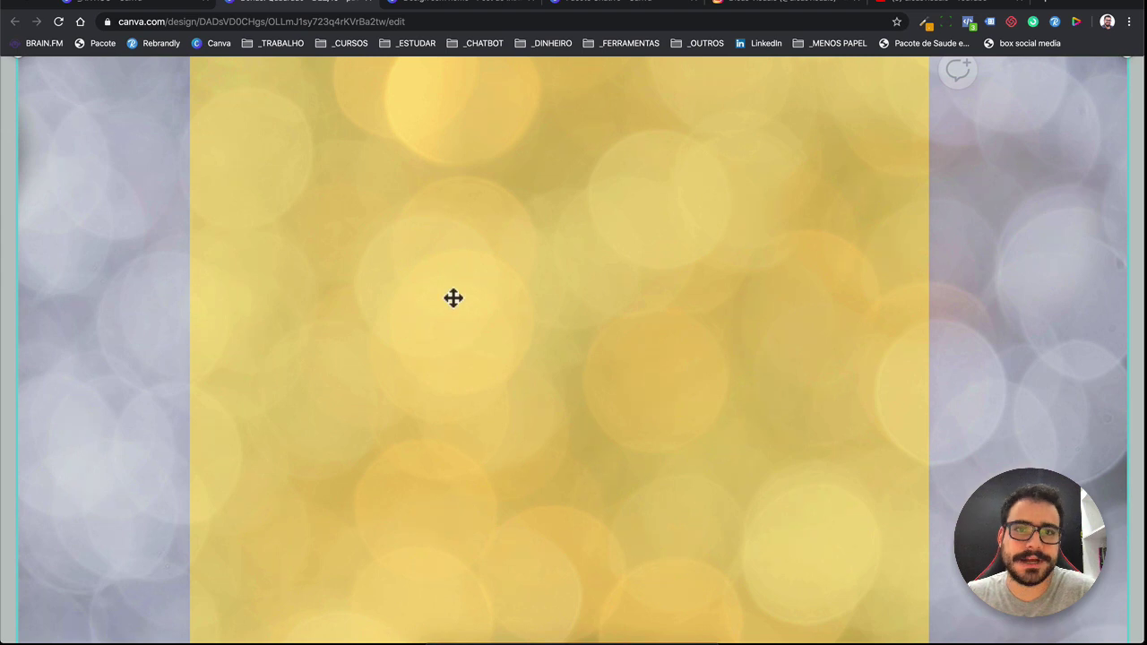
scroll(452, 298, down, 5)
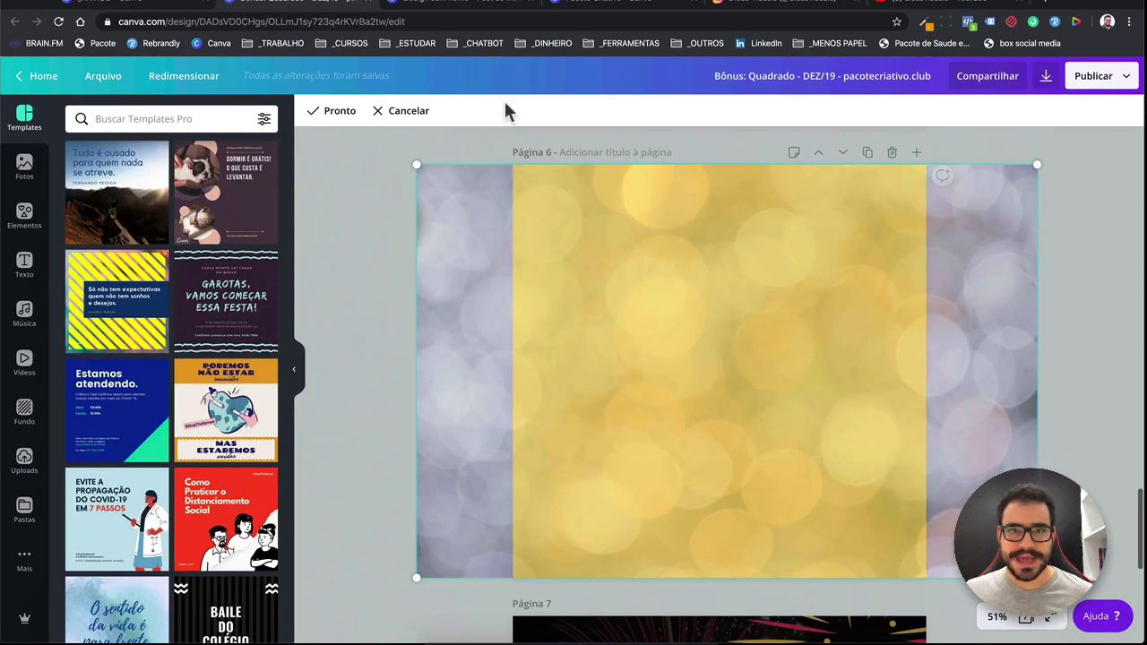
click(357, 305)
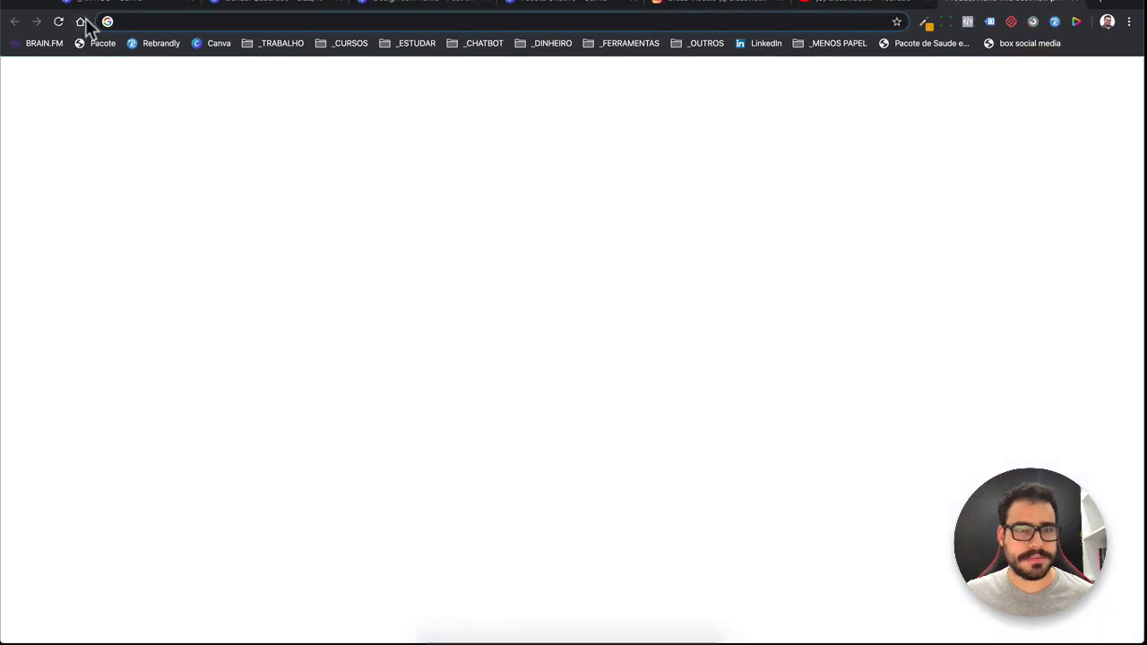
- Search Google for 'bokeh' in a new tab and view the image results
click(80, 22)
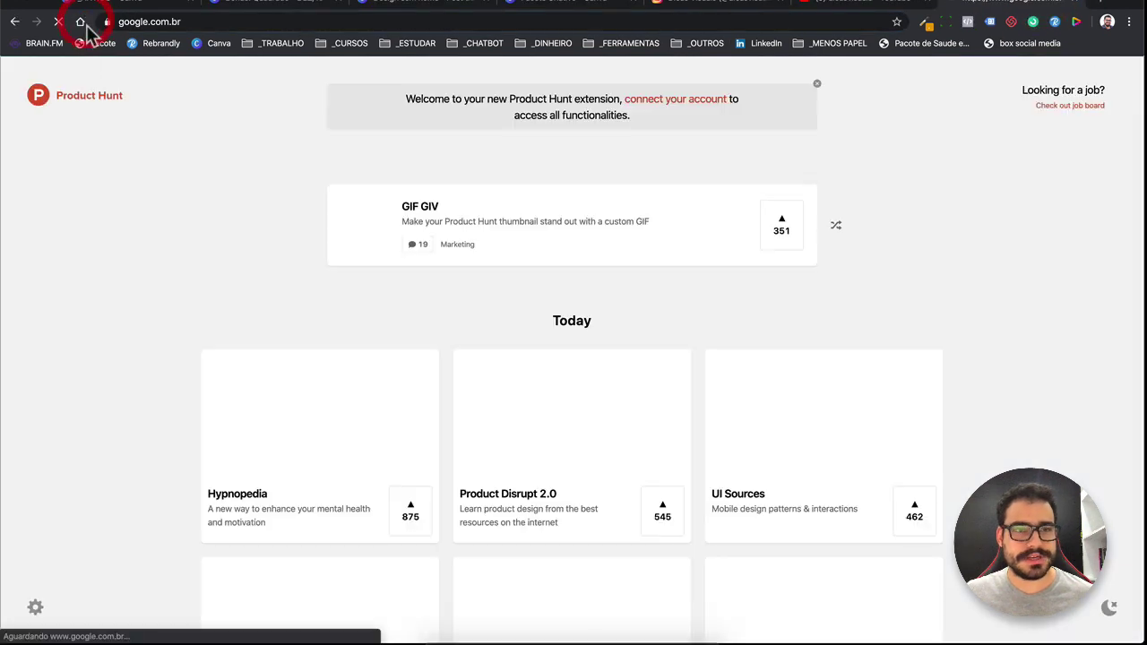
text(bokeh)
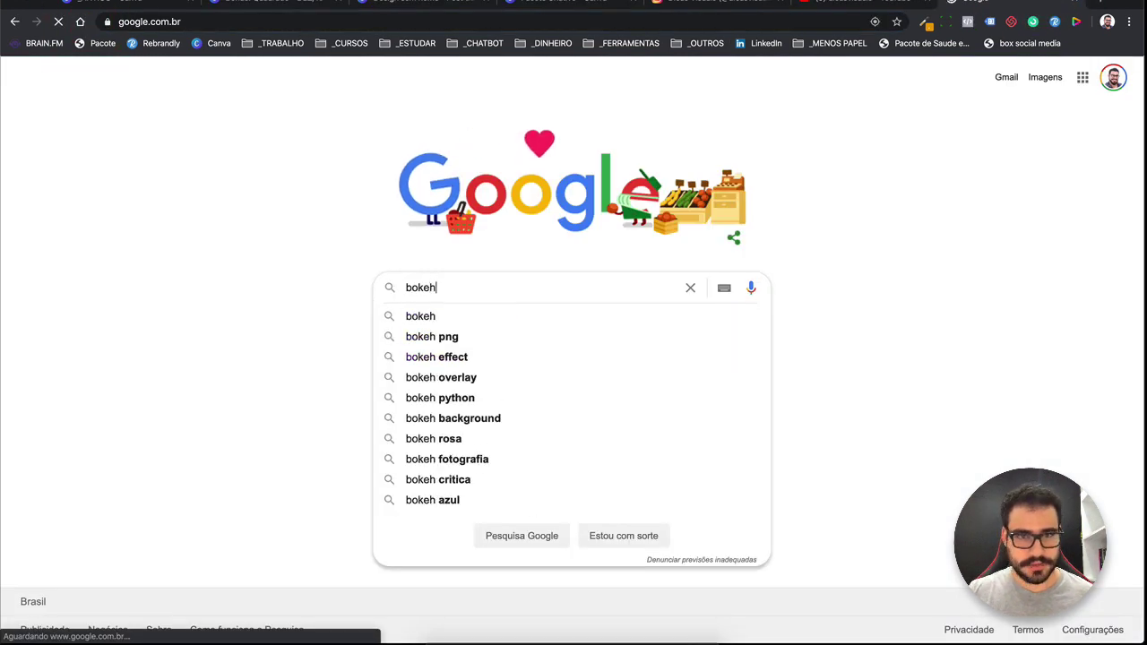
key(Return)
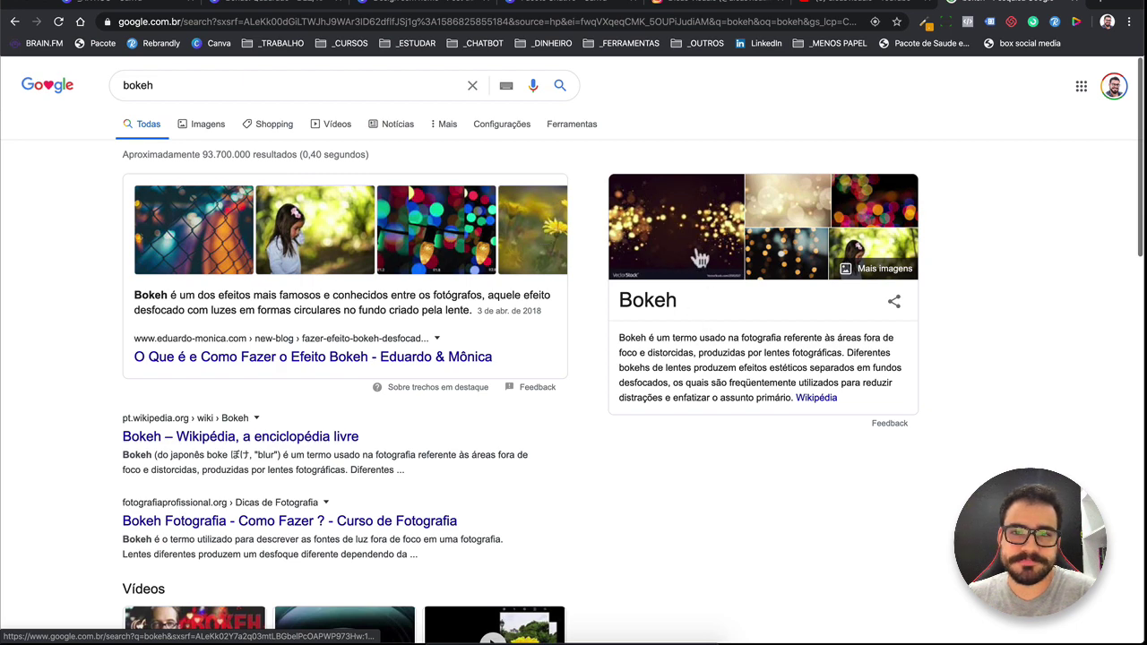
click(196, 133)
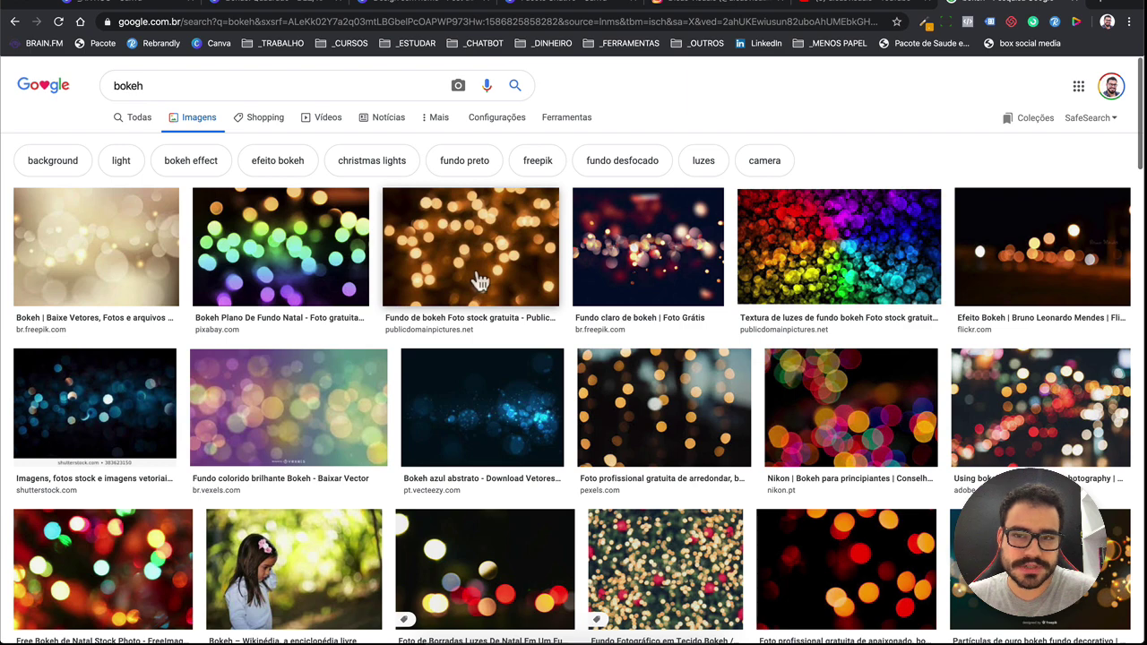
click(305, 7)
- Search Canva's photo library for 'bokeh', then switch to the _ANTIGO folder tab
click(714, 512)
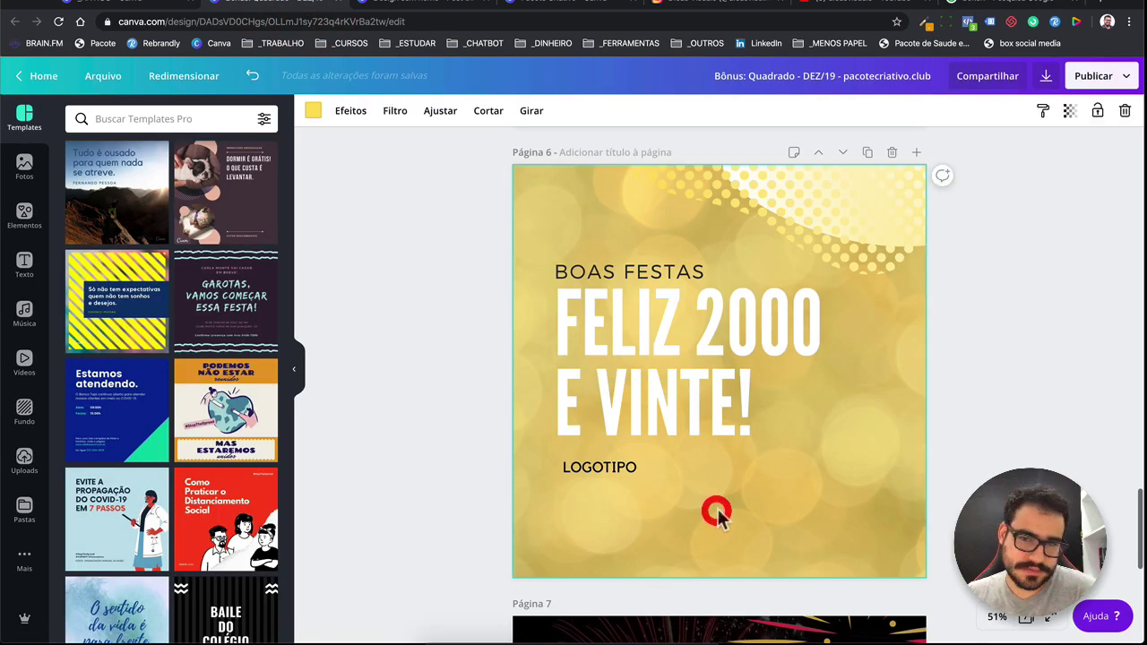
click(25, 164)
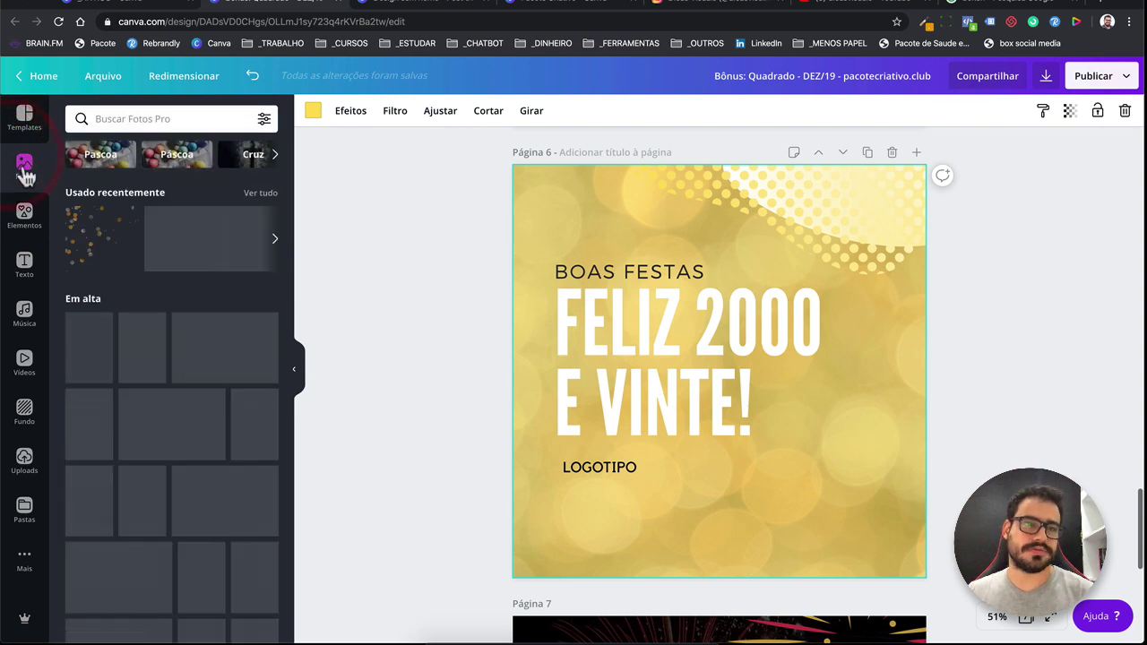
click(117, 121)
text(o)
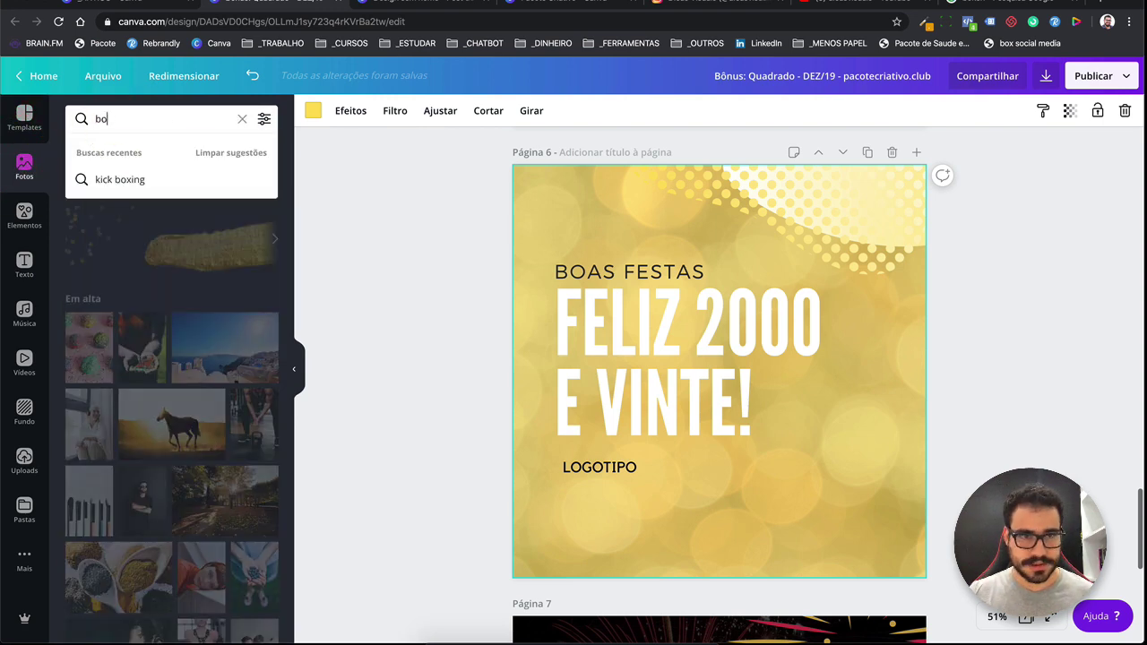
text(keh)
key(Return)
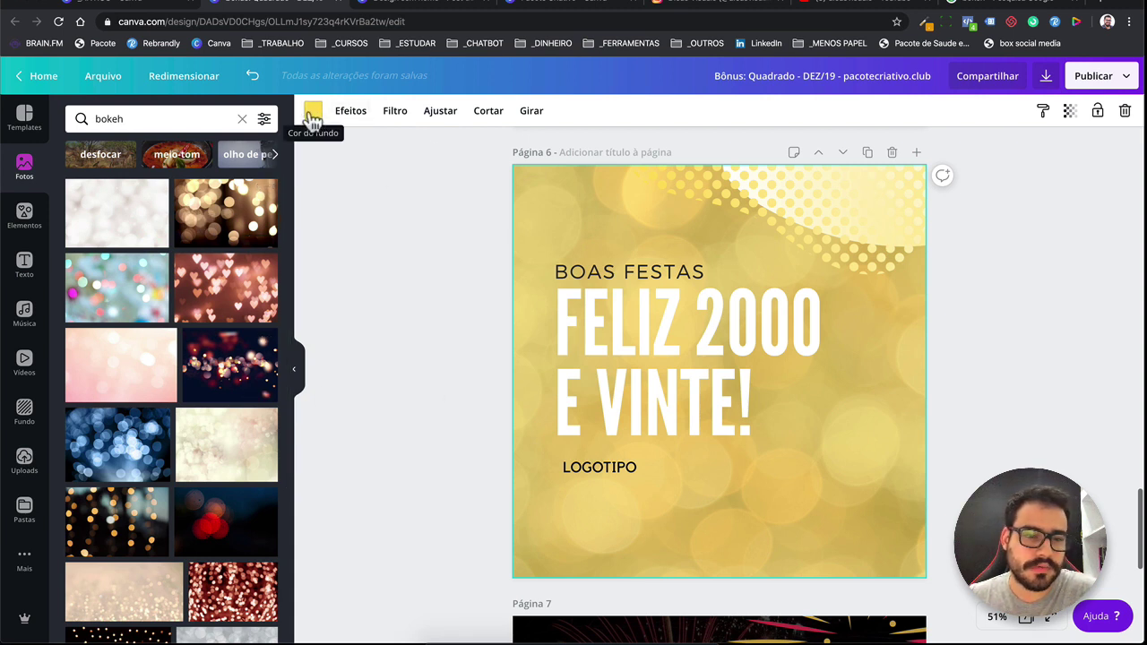
click(161, 9)
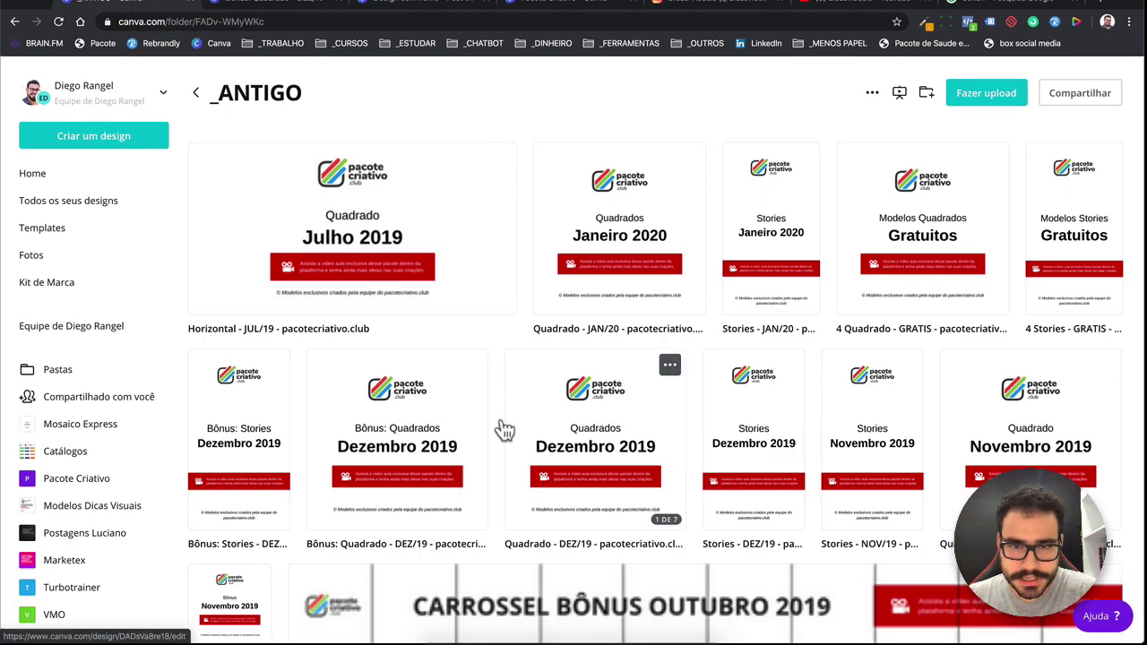
- Open the Quadrado Dezembro 2019 design and scroll down to page 6
click(620, 432)
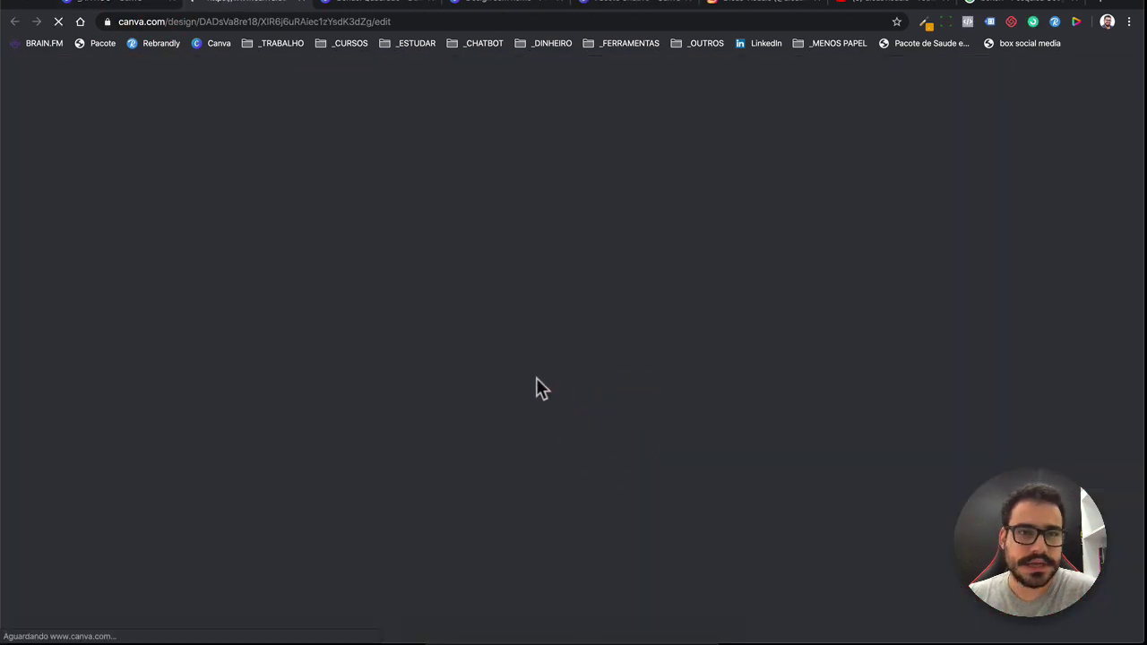
scroll(518, 377, down, 10)
scroll(518, 377, down, 3)
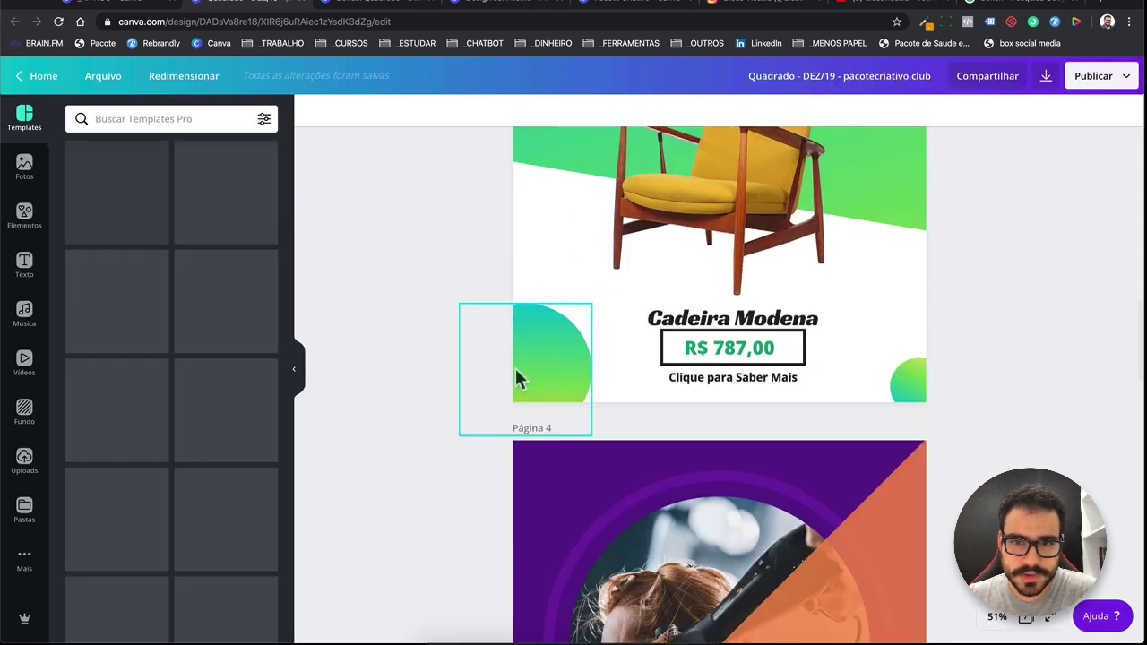
scroll(516, 376, down, 3)
scroll(517, 377, down, 5)
scroll(516, 376, down, 4)
scroll(516, 376, down, 2)
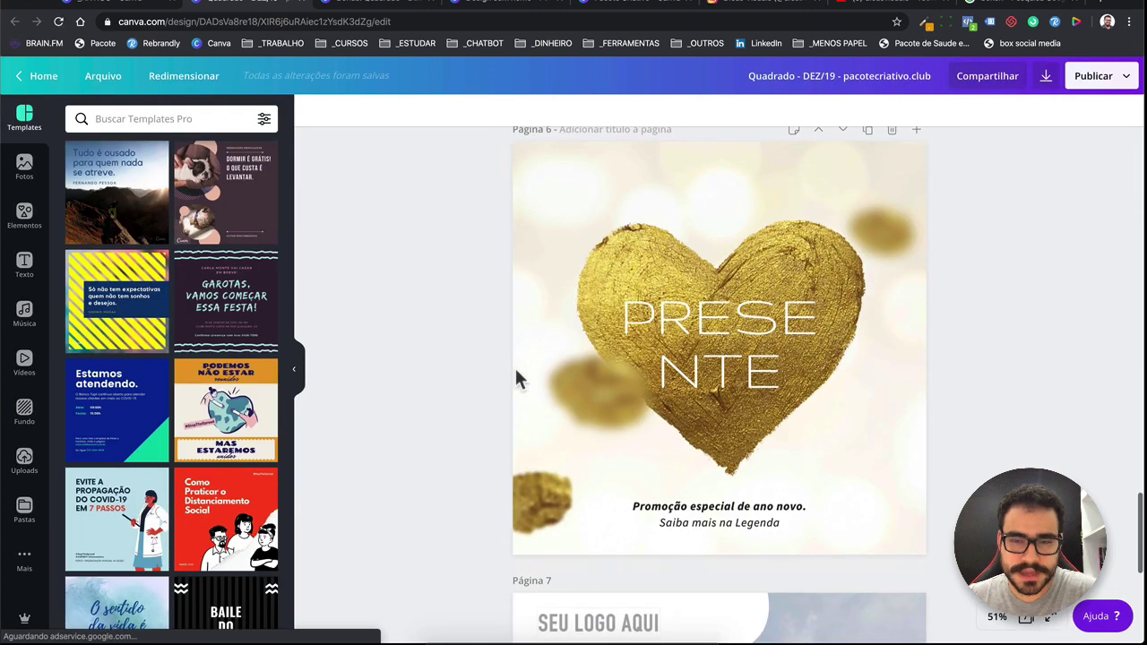
- Move page 6's blurred gold nugget up-left against the gold heart
click(627, 249)
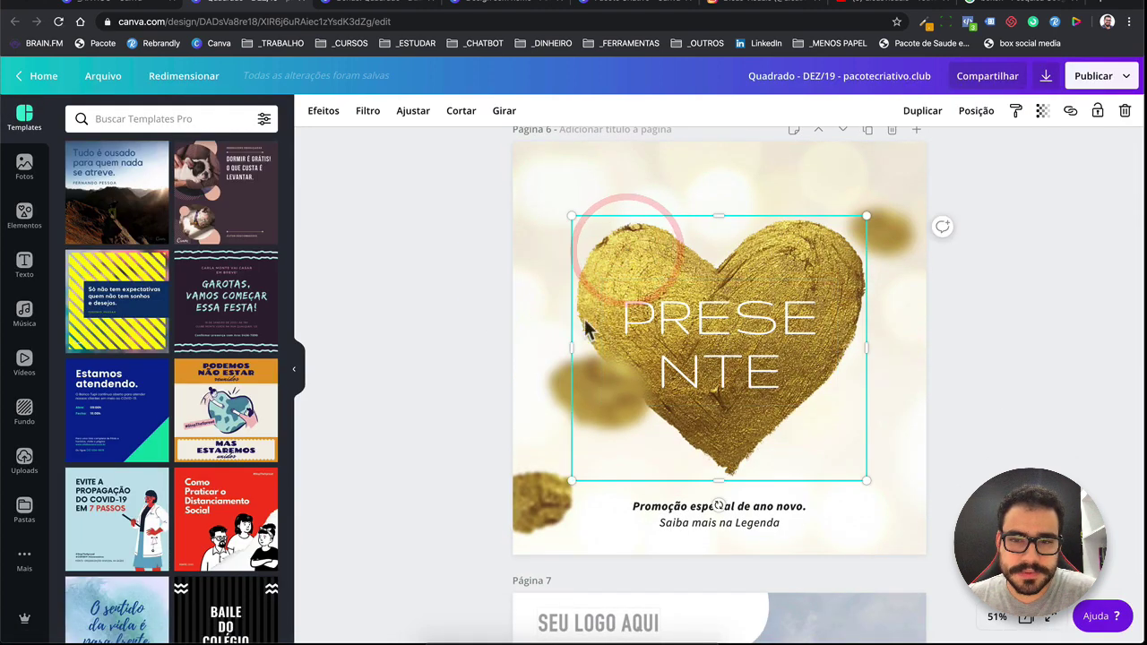
click(487, 334)
mouse_move(610, 417)
mouse_down()
mouse_move(576, 333)
mouse_move(601, 397)
mouse_move(724, 366)
mouse_move(594, 326)
mouse_move(647, 312)
mouse_move(597, 392)
mouse_move(609, 410)
mouse_move(599, 376)
mouse_up()
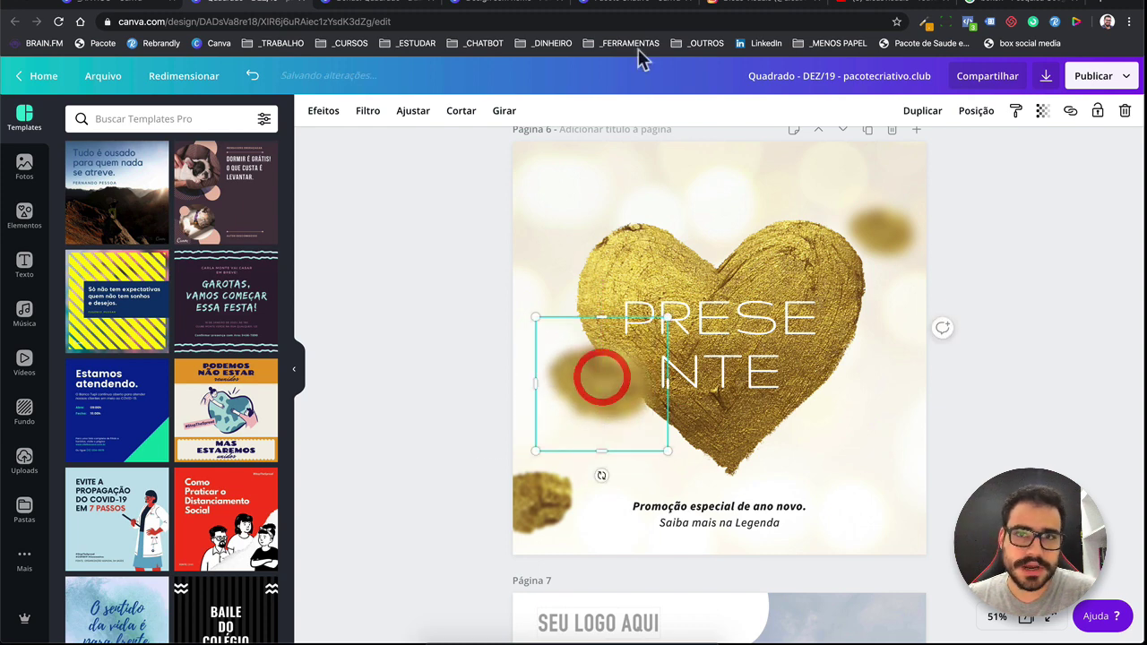
click(772, 11)
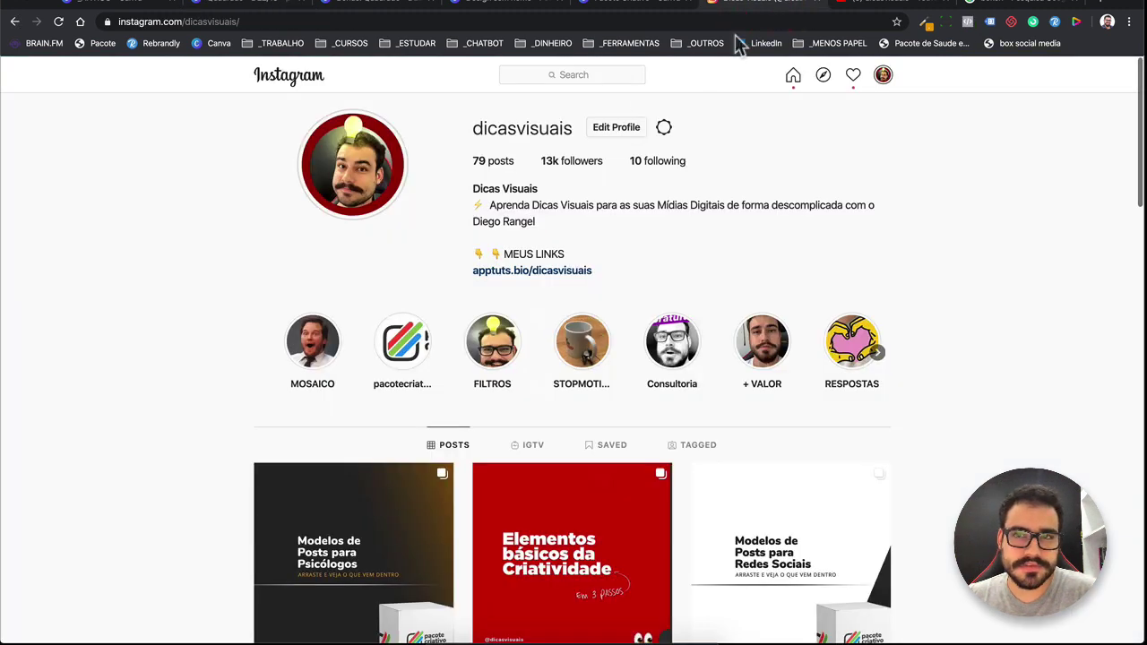
- Show the profile's IGTV videos down to 'Efeito de câmera desfocada no Canva'
click(527, 450)
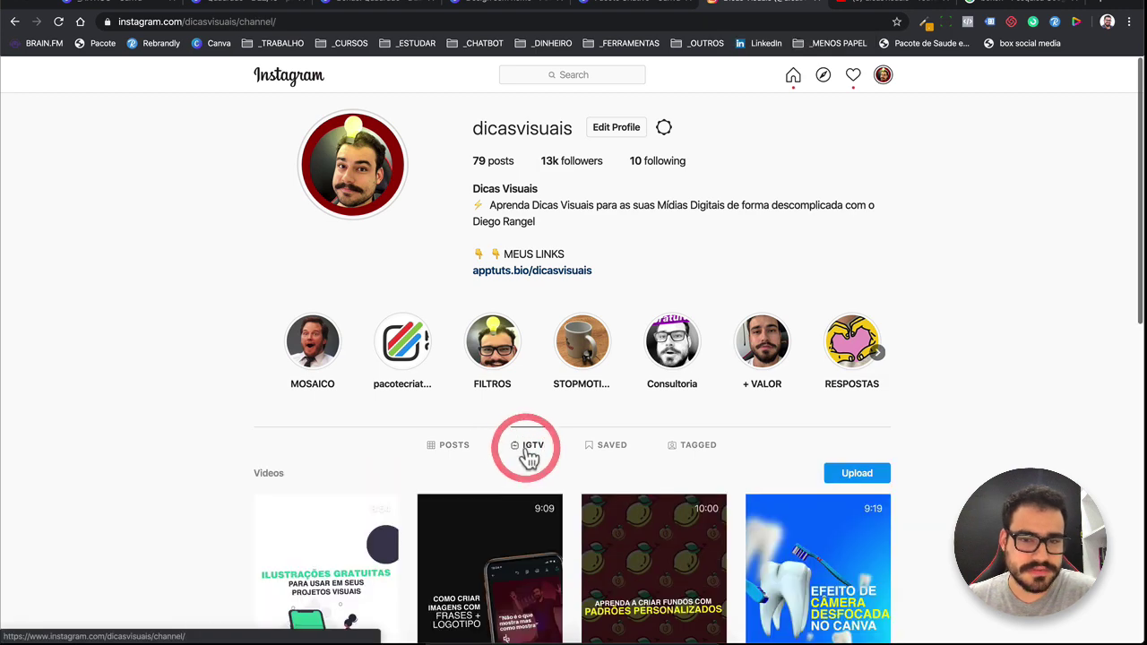
scroll(538, 451, down, 2)
scroll(551, 449, down, 3)
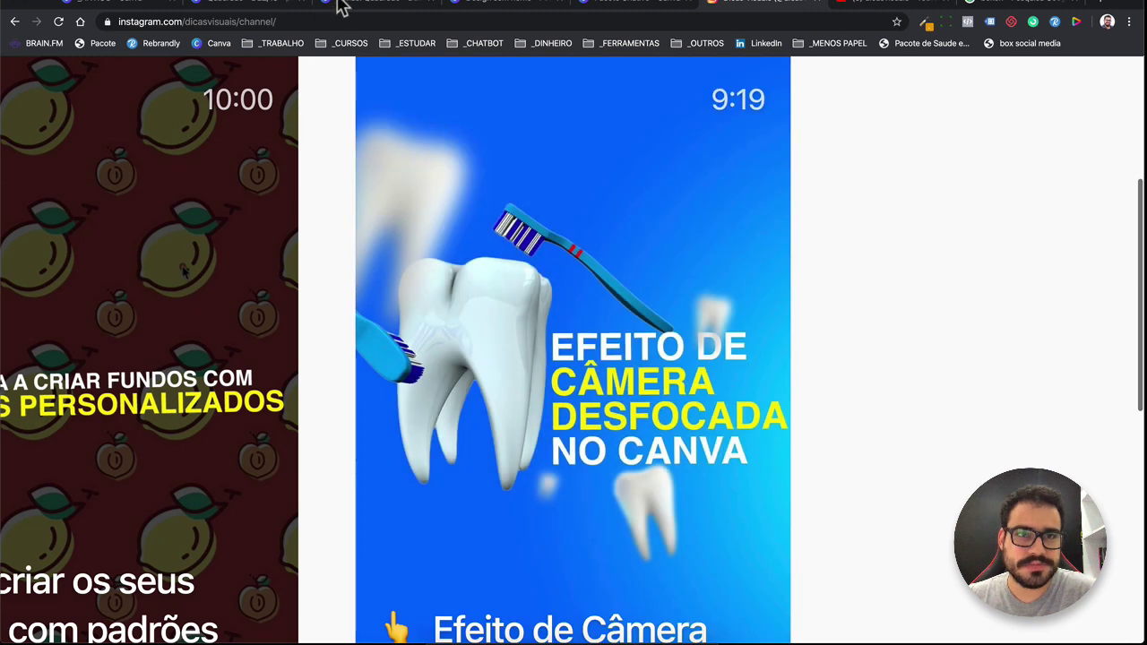
- In the Quadrado DEZ/19 design, raise the blurred gold nugget beside the heart slightly
click(341, 5)
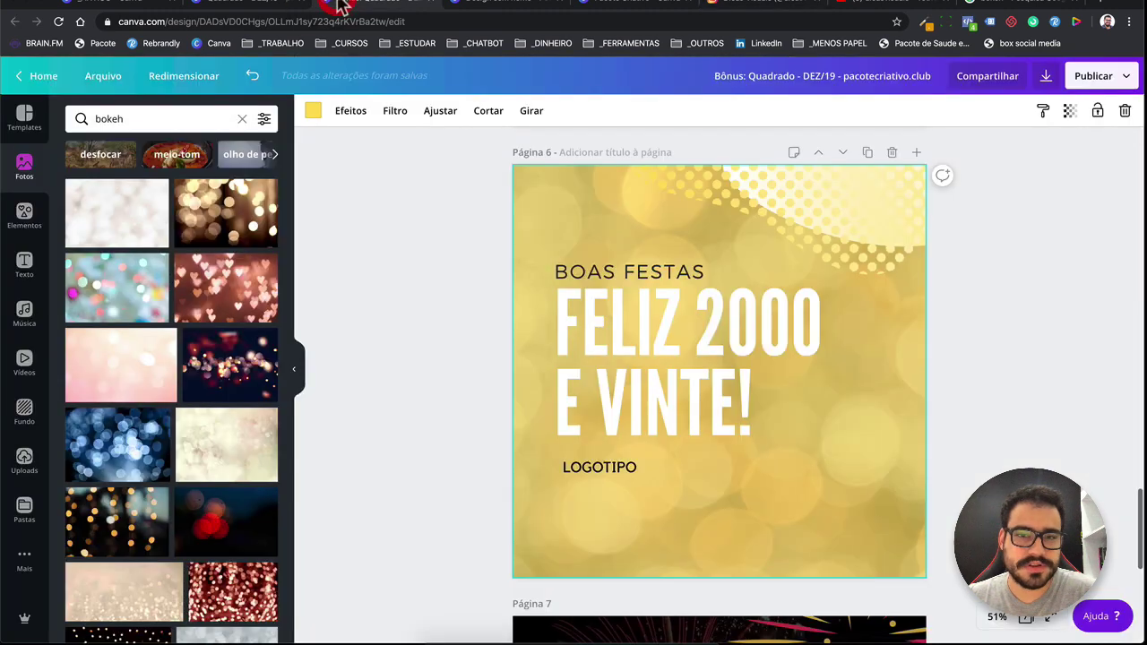
click(242, 4)
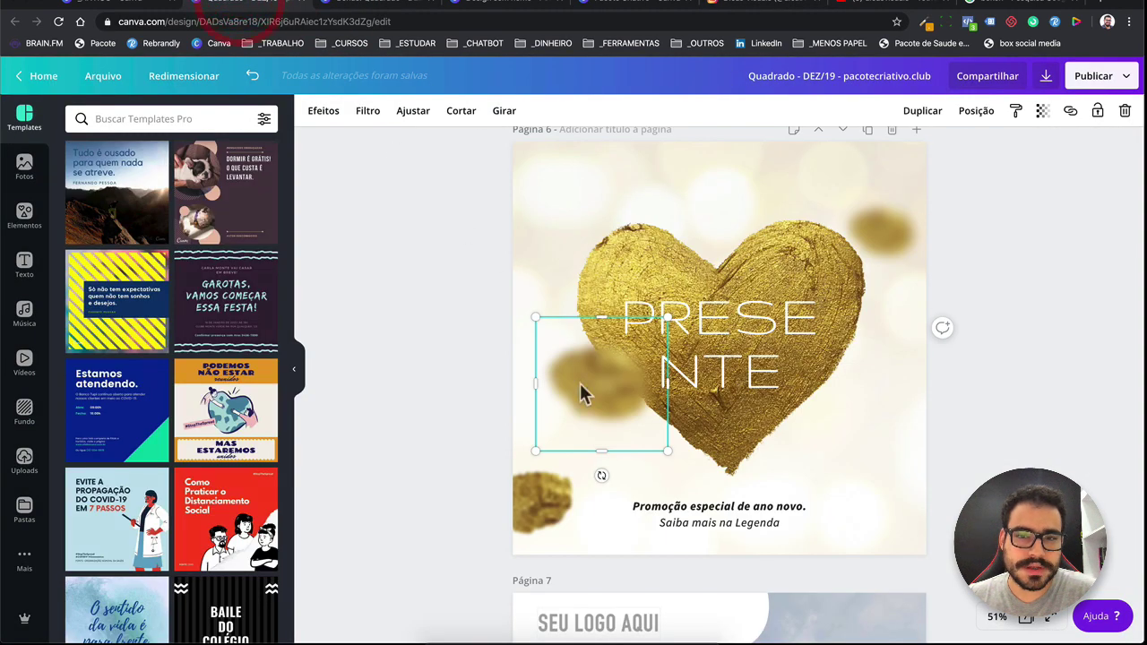
mouse_move(579, 392)
mouse_down()
mouse_move(612, 230)
mouse_move(579, 328)
mouse_move(580, 367)
mouse_up()
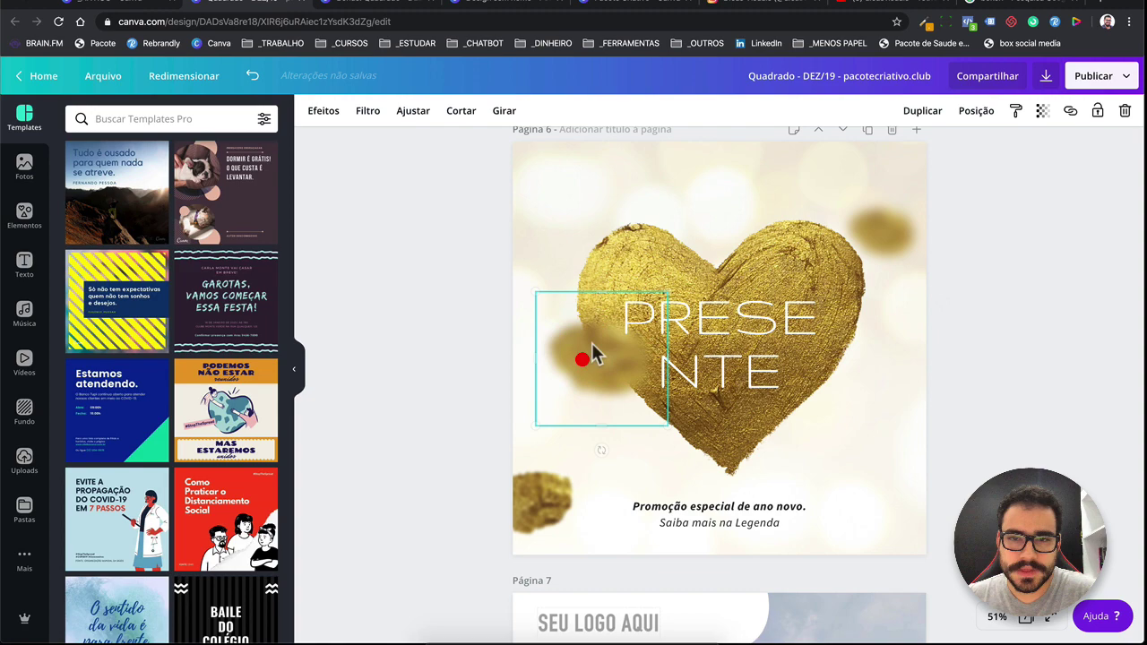
- Select the gold heart, scroll through the pages, then return to the blank Instagram post
click(612, 275)
scroll(611, 269, down, 4)
scroll(611, 269, down, 2)
scroll(611, 268, up, 3)
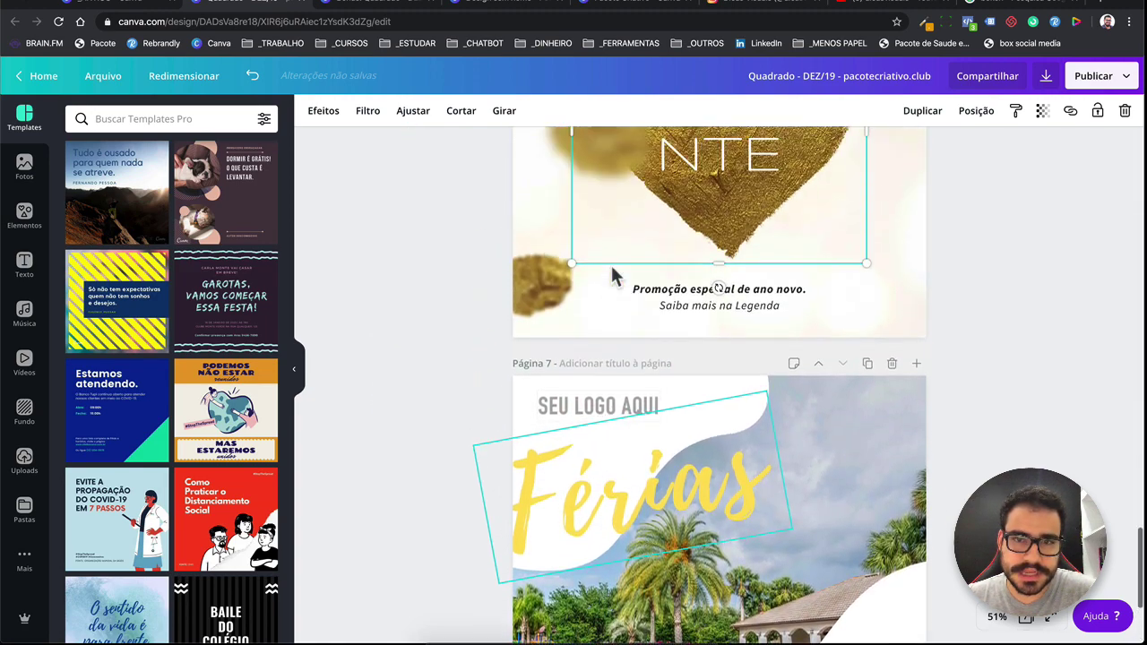
scroll(612, 274, up, 20)
scroll(613, 274, down, 3)
scroll(612, 274, down, 10)
scroll(612, 275, down, 4)
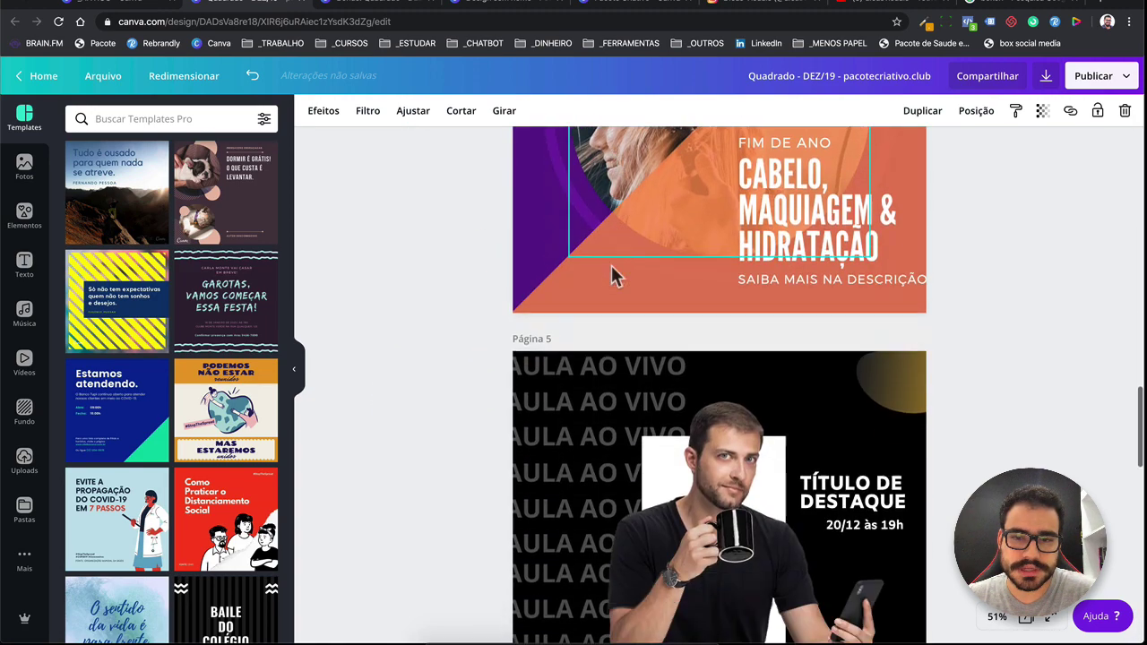
scroll(612, 275, down, 3)
scroll(609, 296, down, 5)
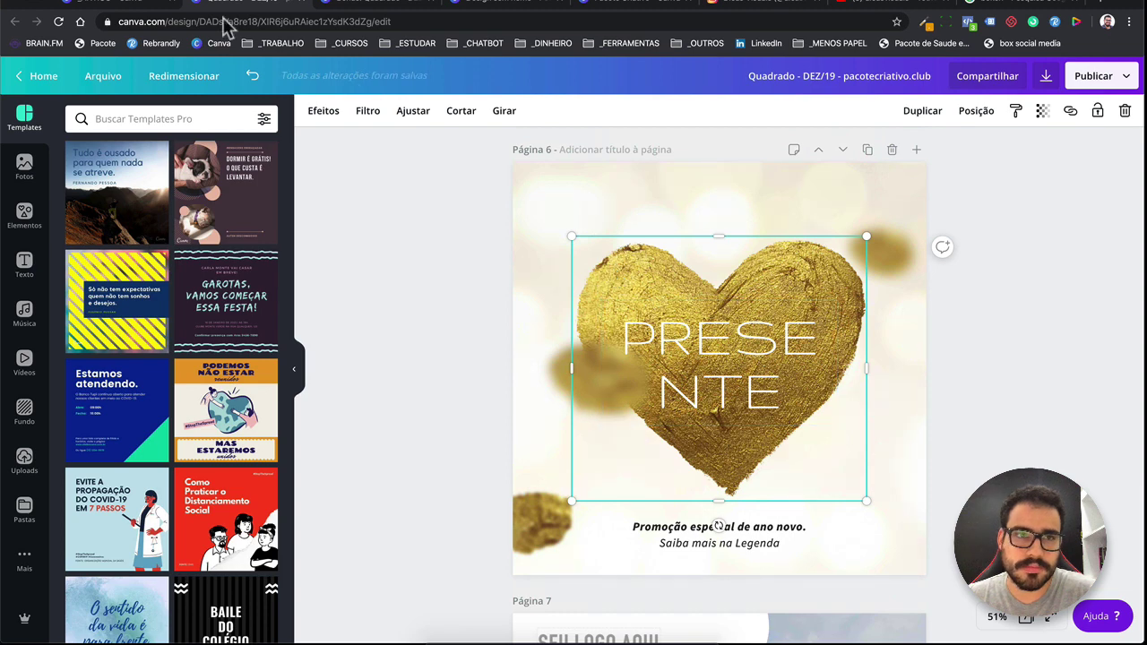
click(502, 12)
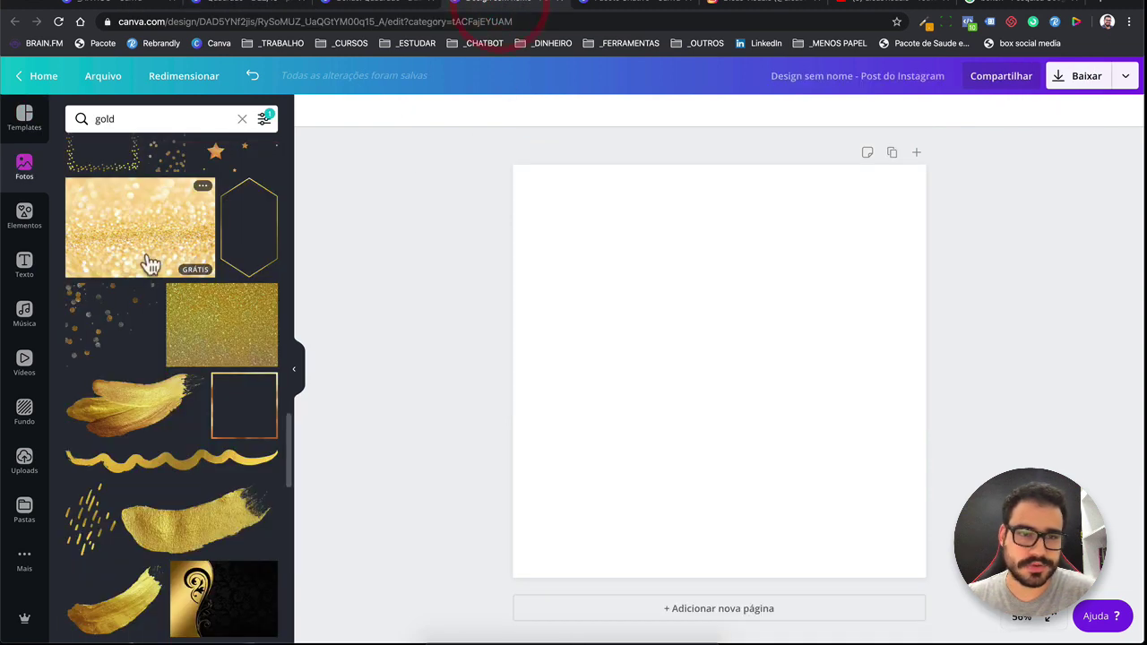
- Include paid photos in the gold results by turning off the Grátis filter
scroll(153, 273, down, 2)
scroll(158, 284, down, 2)
scroll(160, 285, down, 3)
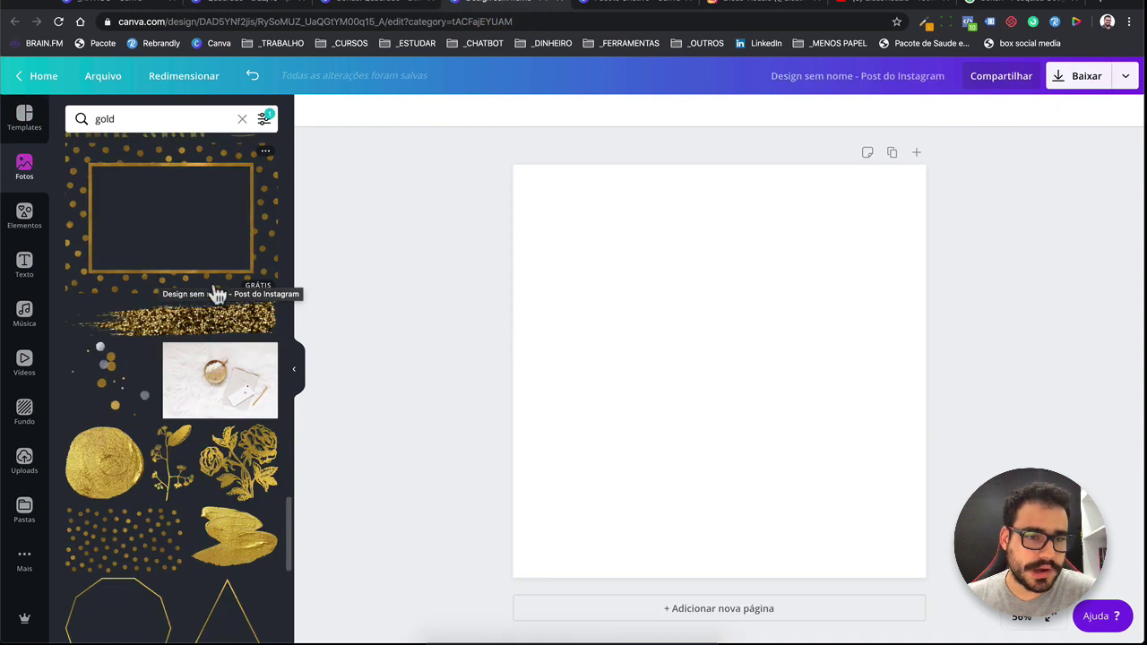
click(264, 120)
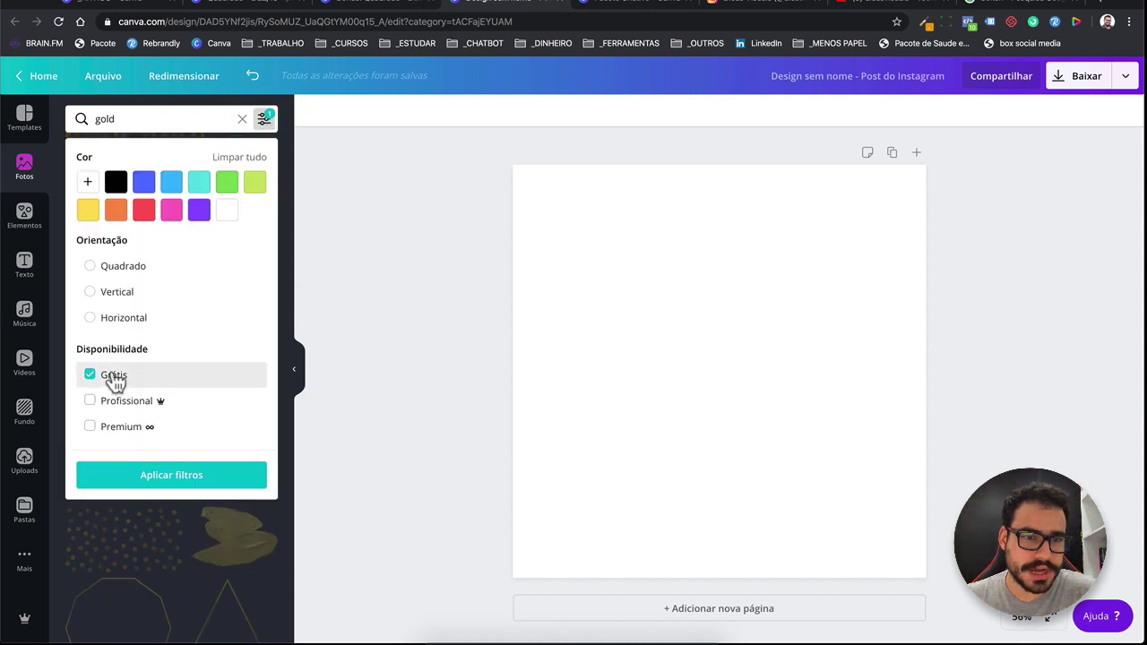
click(113, 377)
click(152, 476)
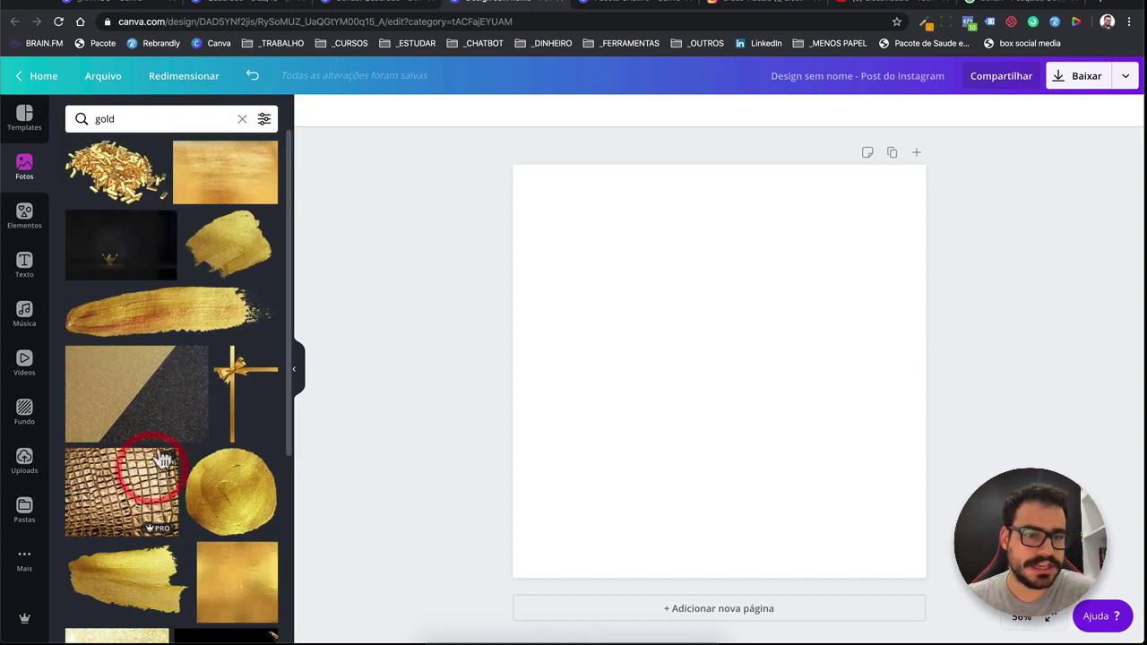
- Add the long gold brush-stroke photo, enlarge it past the page width, and place it at the top
click(409, 322)
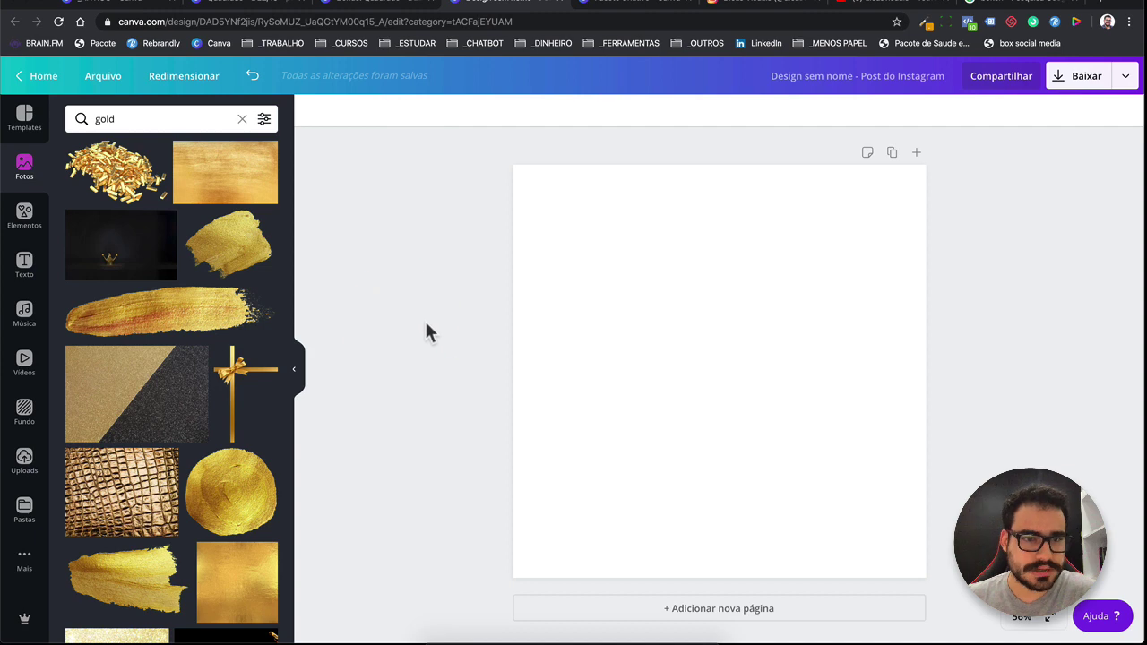
click(426, 324)
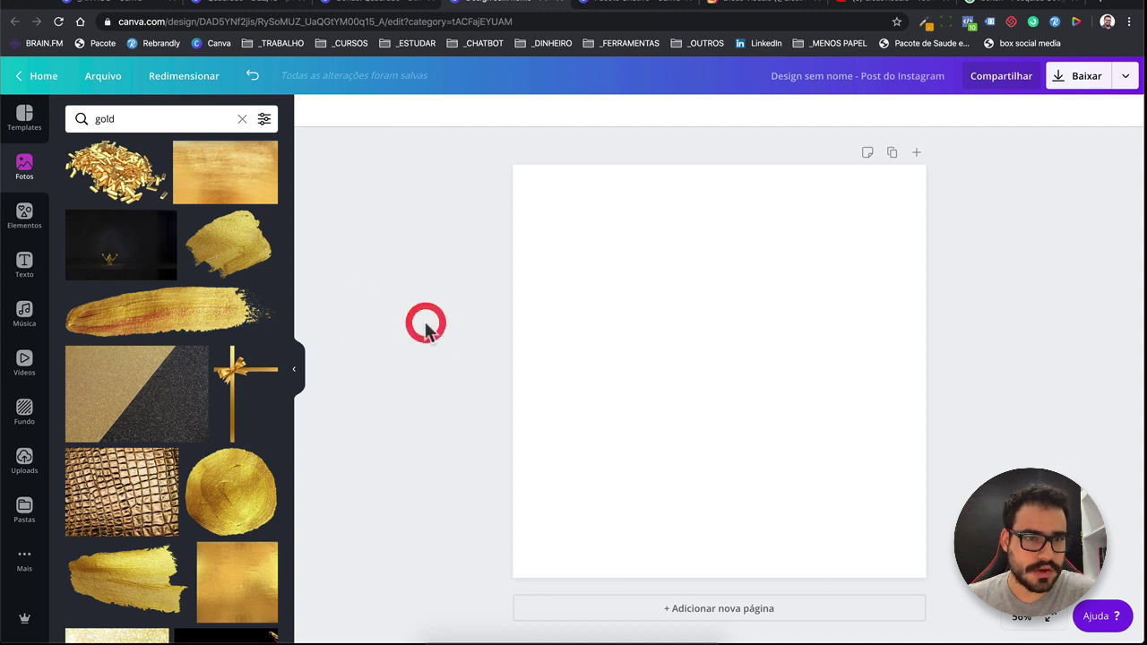
click(164, 323)
drag(528, 312, 346, 179)
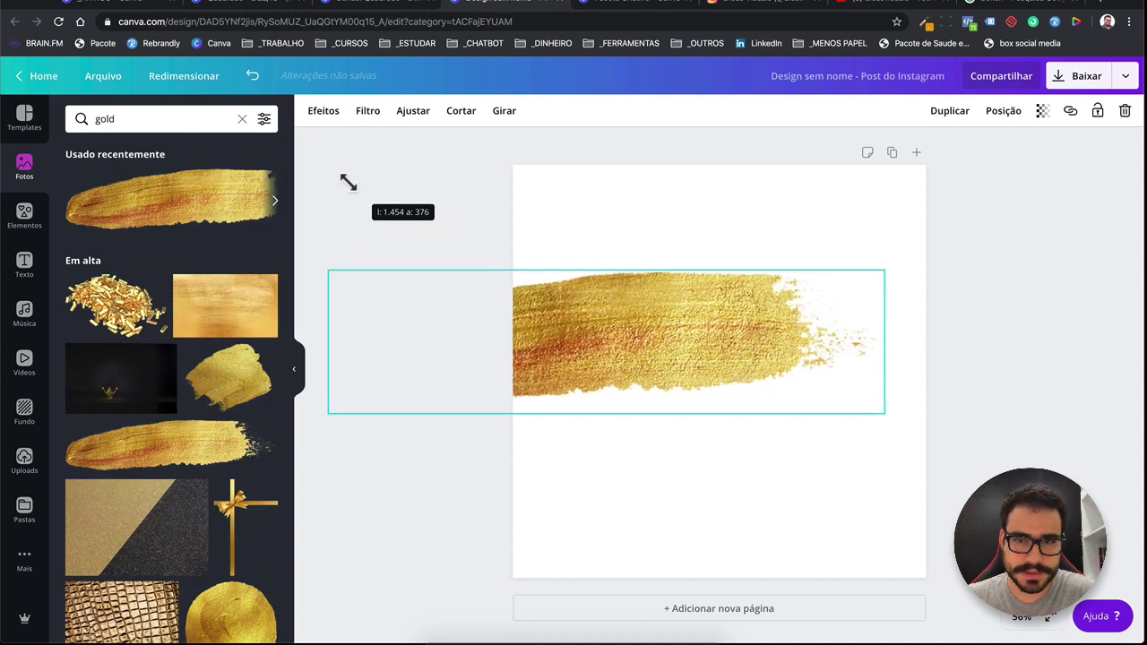
drag(682, 313, 694, 251)
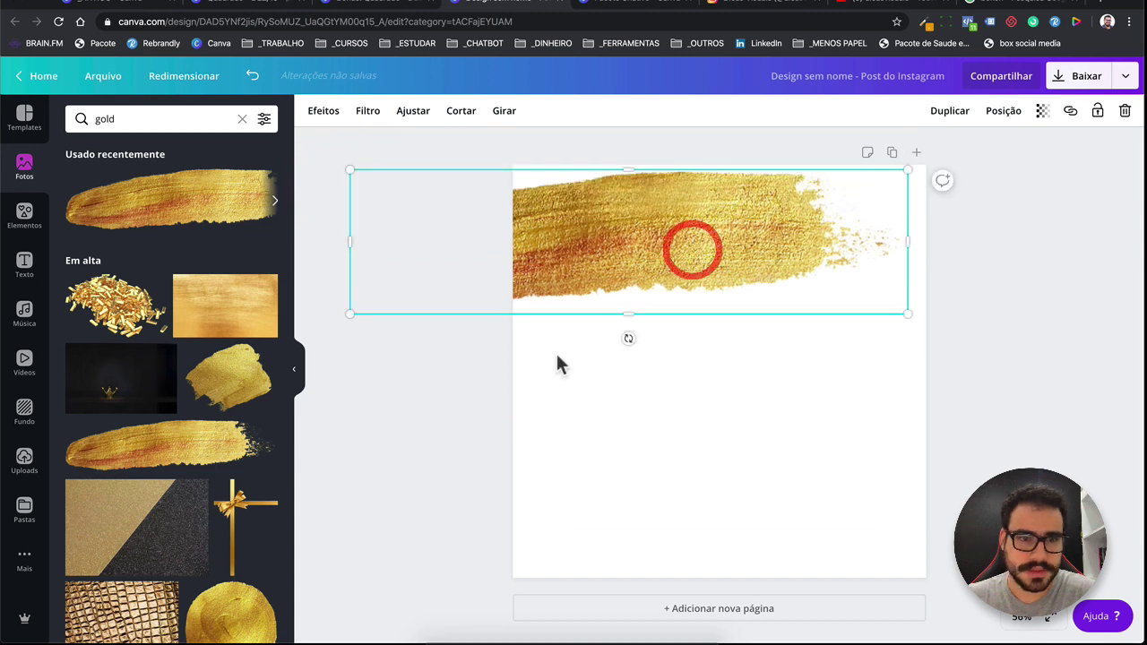
- Put a gold paint-smear photo in the lower-right corner and make the page background black
click(234, 386)
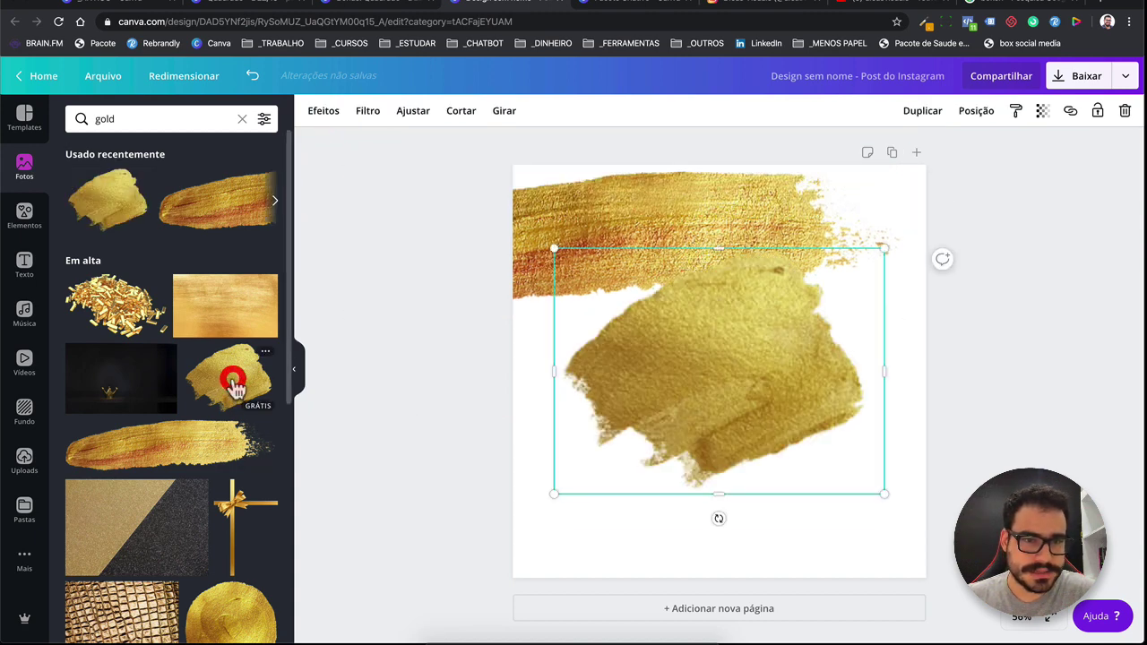
drag(717, 397, 863, 543)
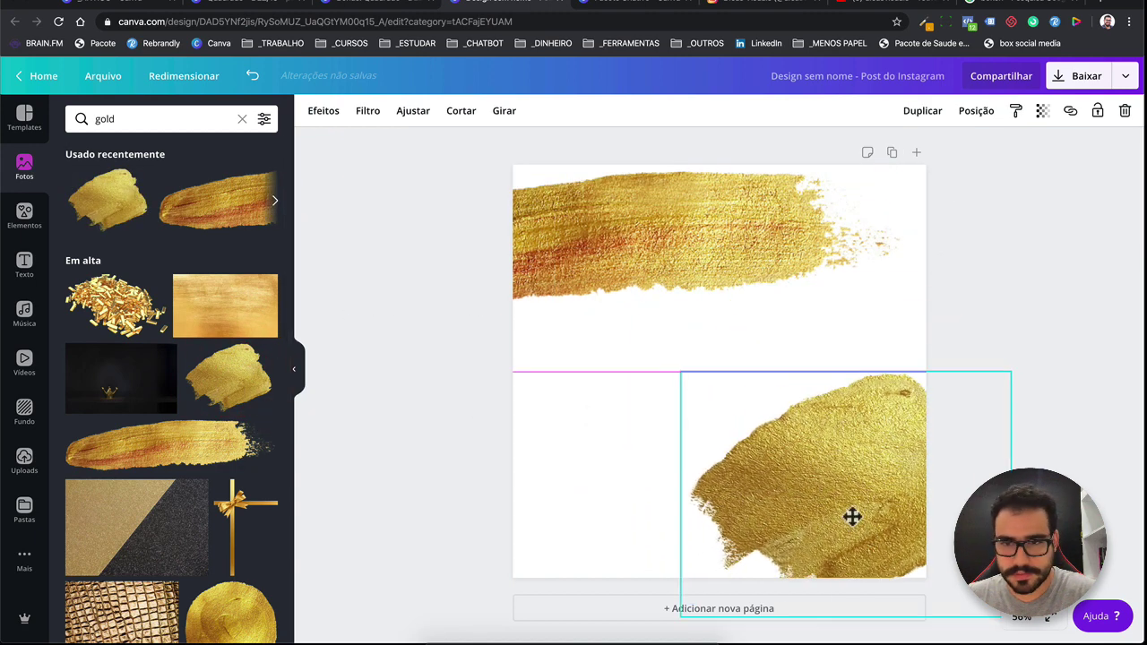
click(653, 464)
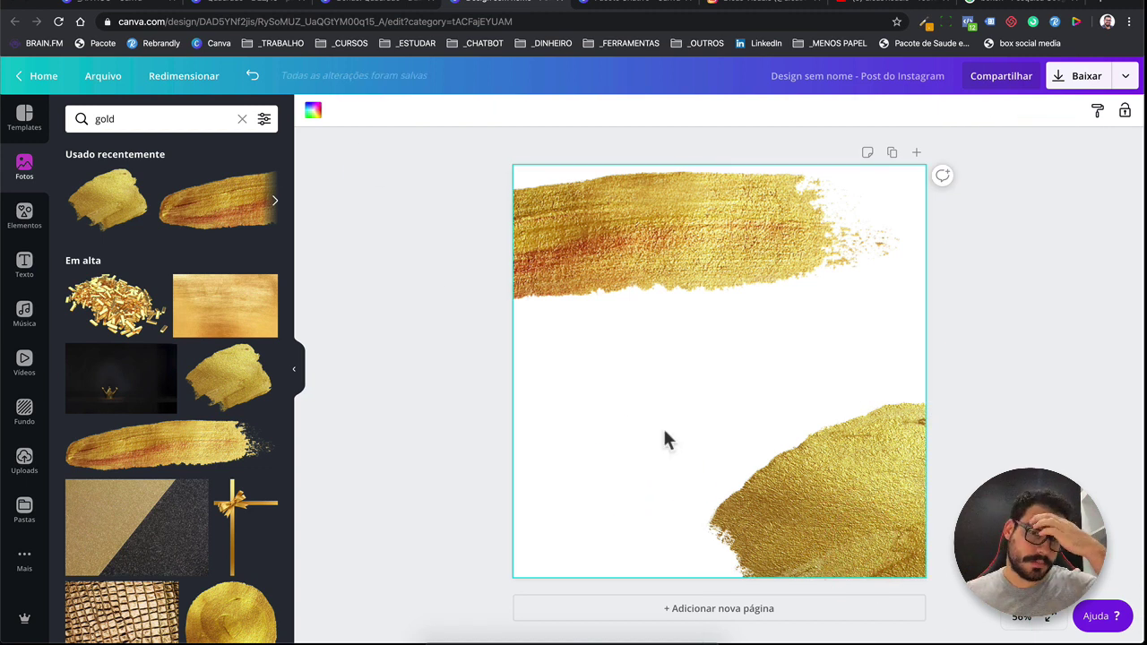
click(315, 113)
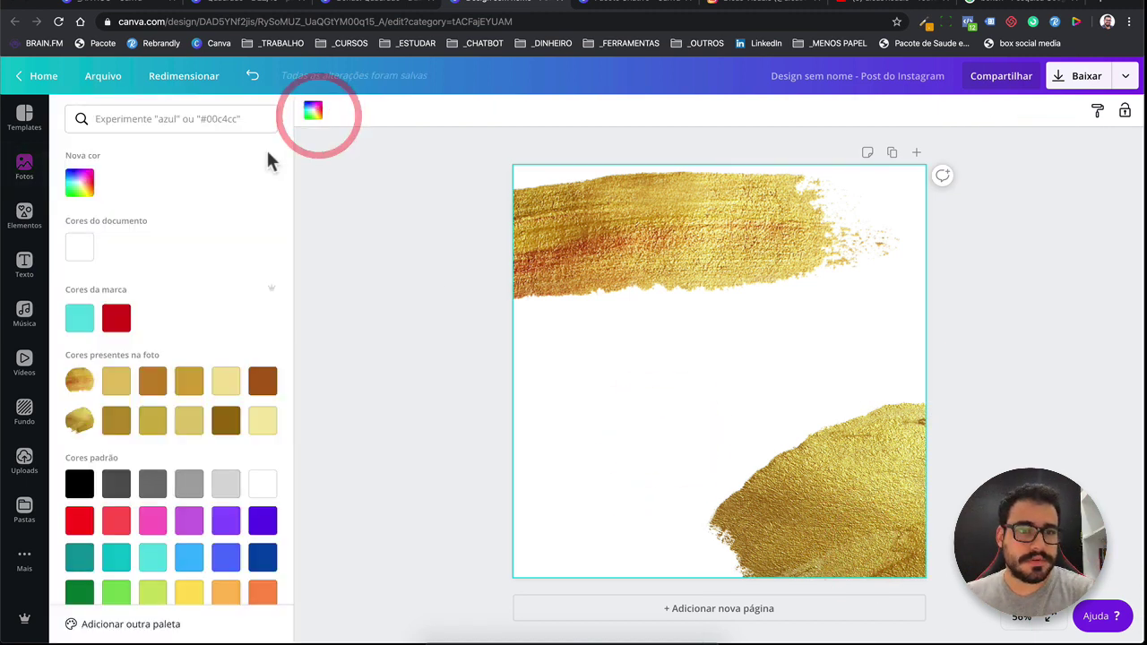
click(88, 494)
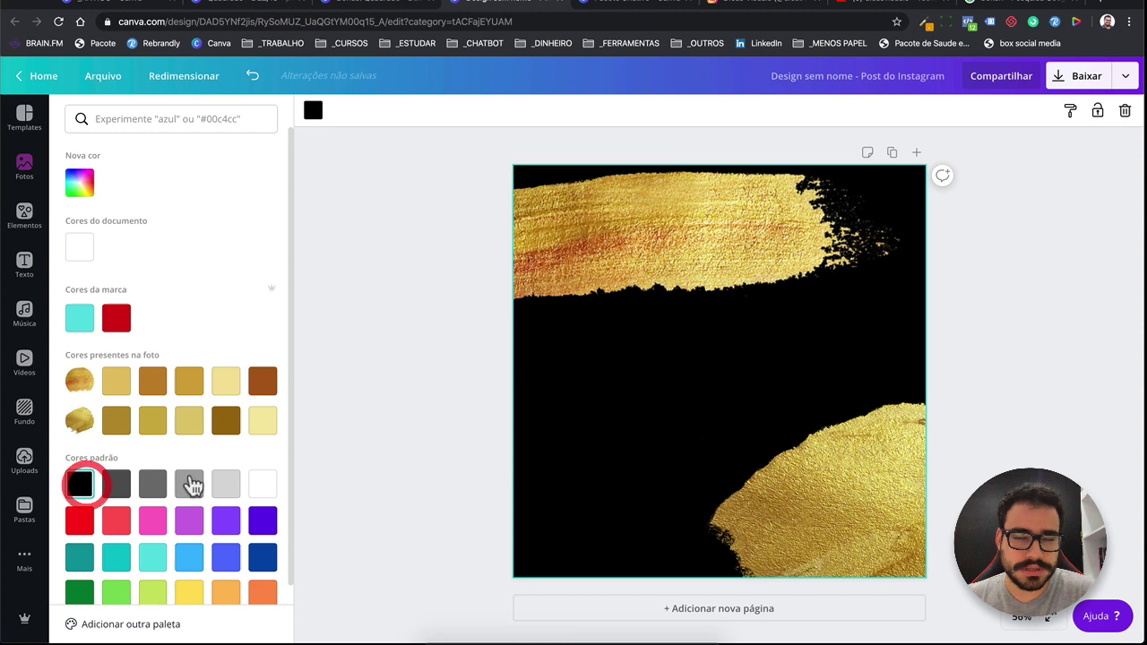
click(365, 437)
click(729, 469)
click(463, 428)
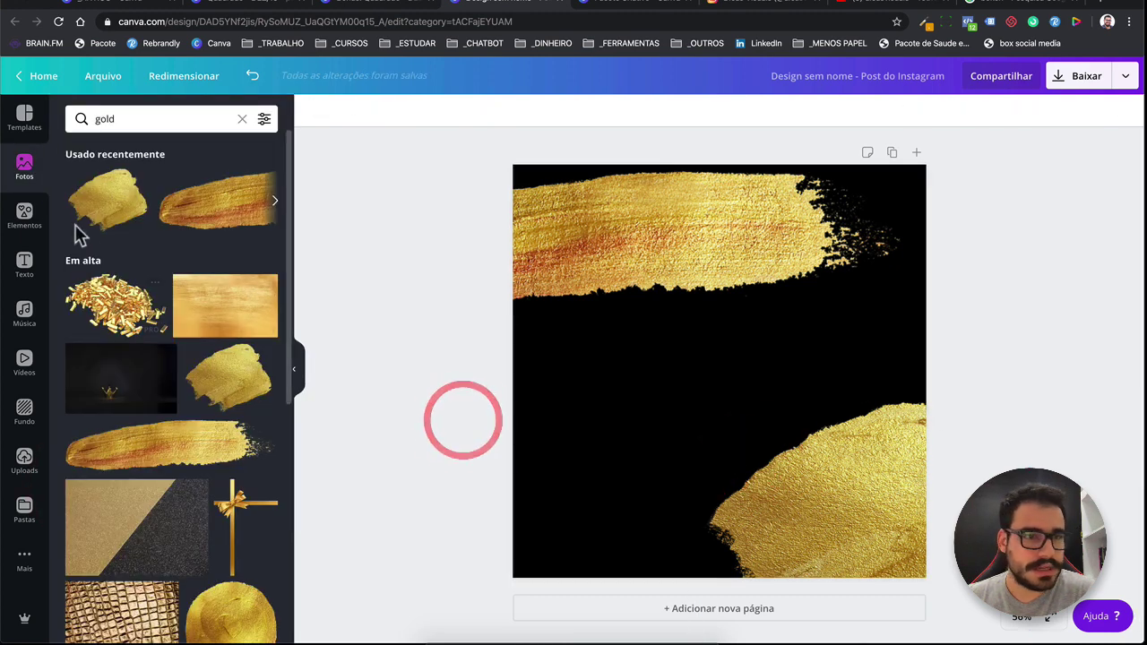
click(24, 216)
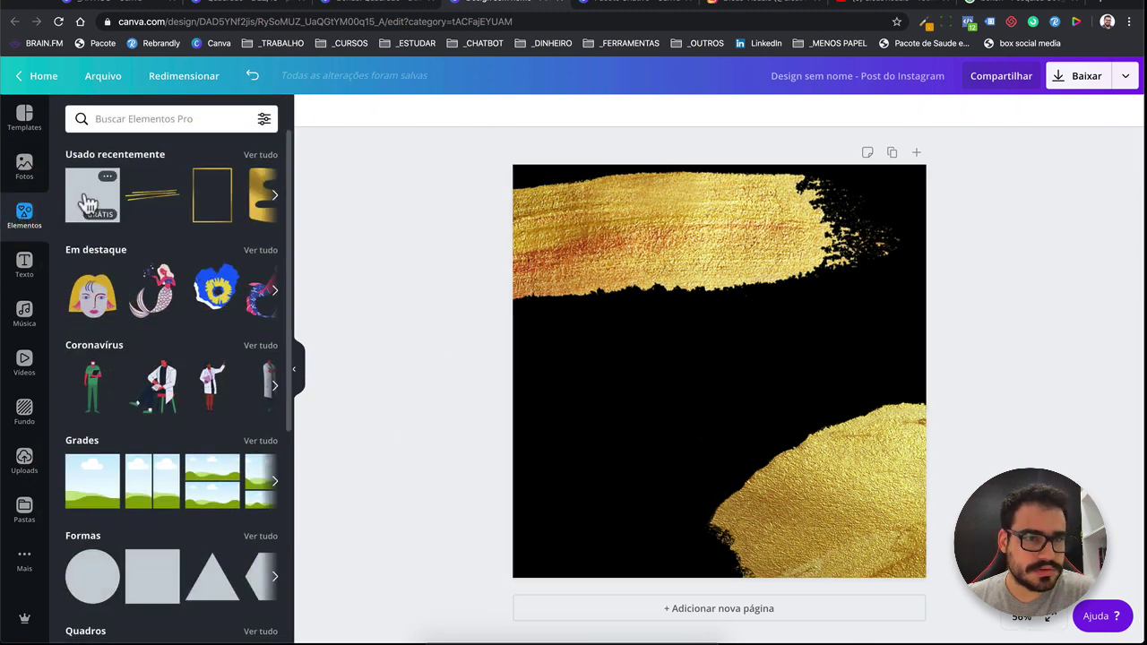
- Add a square shape, enlarge it to about 710x710, and centre it on the post
click(90, 198)
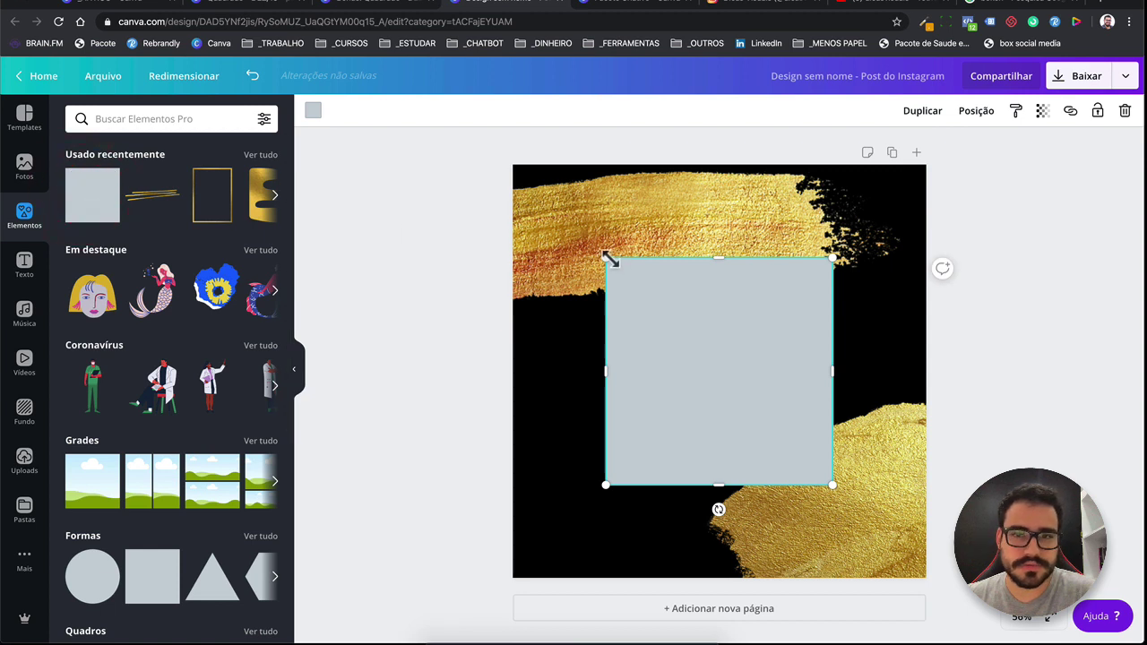
drag(601, 254, 535, 190)
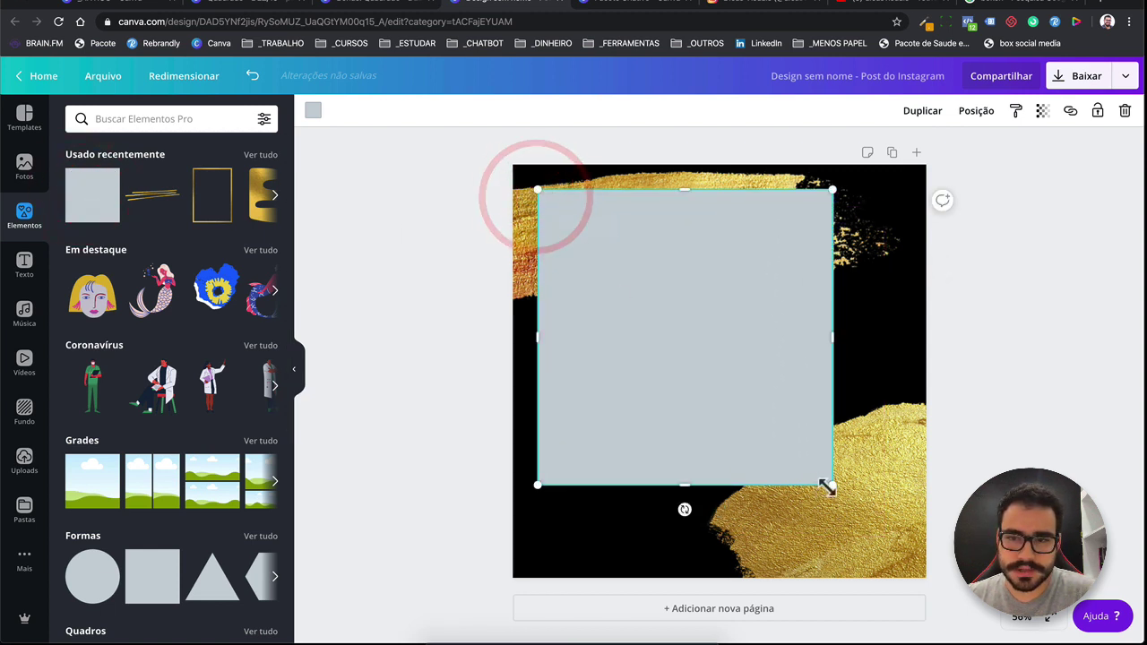
drag(830, 484, 896, 543)
drag(790, 477, 792, 480)
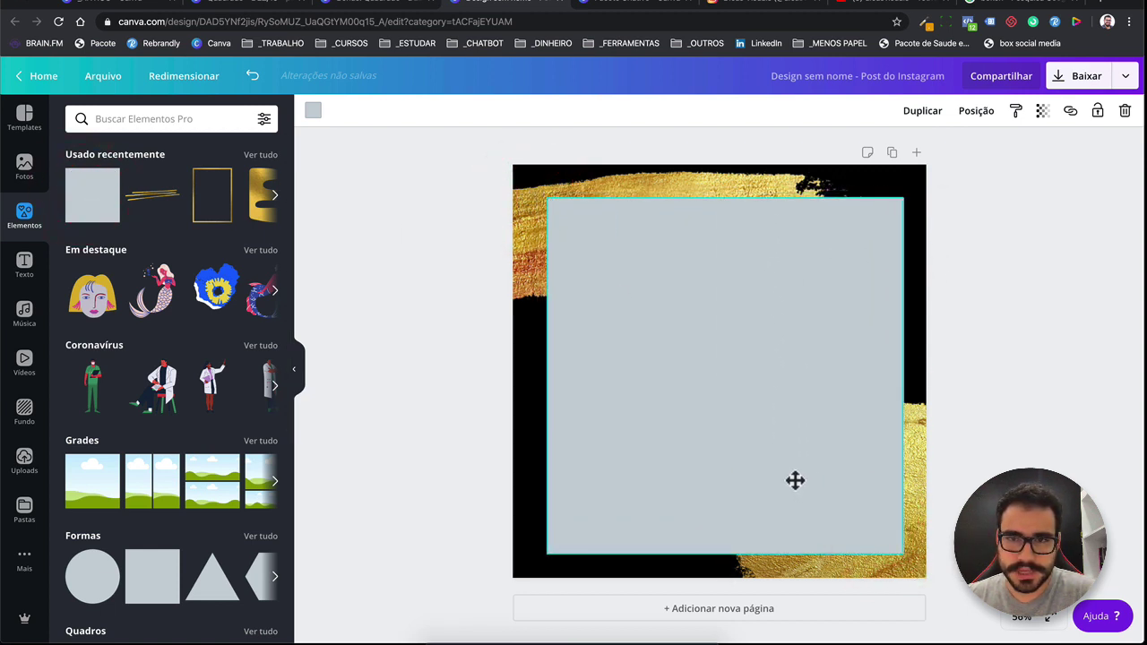
- Turn the square white so gold edges peek out around it
click(312, 110)
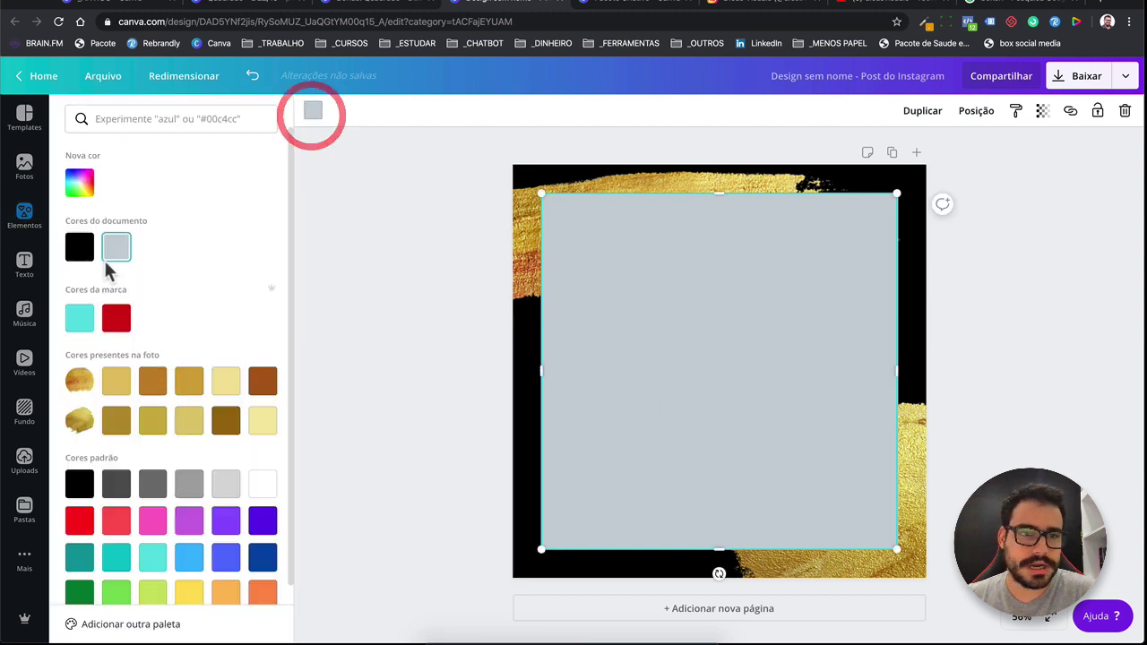
click(264, 484)
click(409, 428)
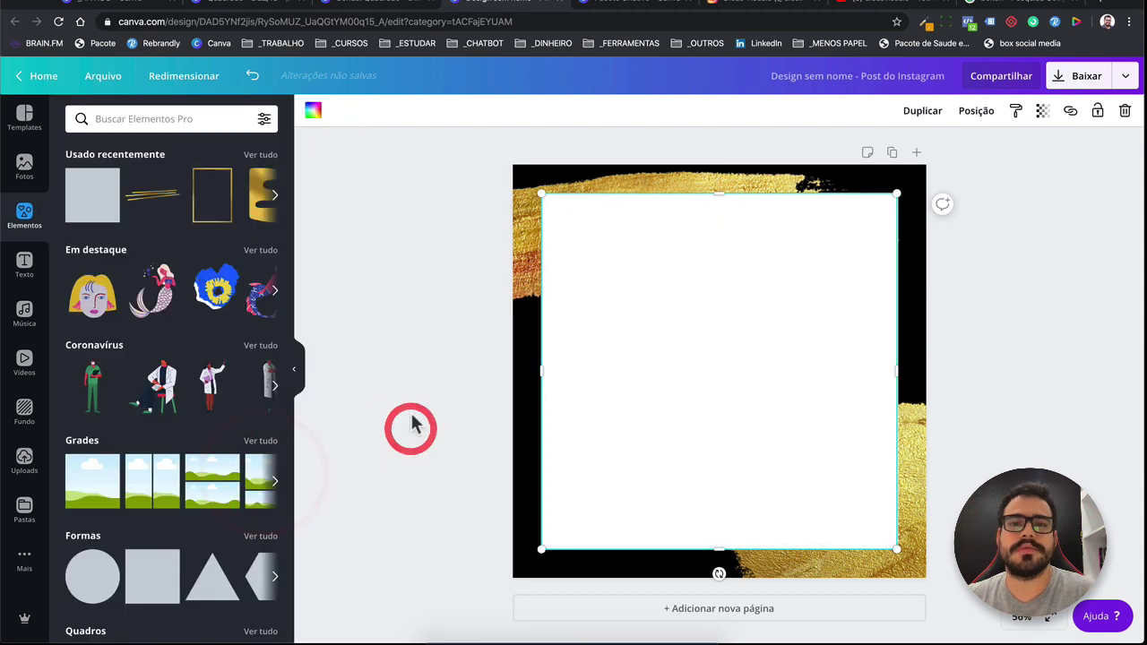
click(415, 384)
click(461, 351)
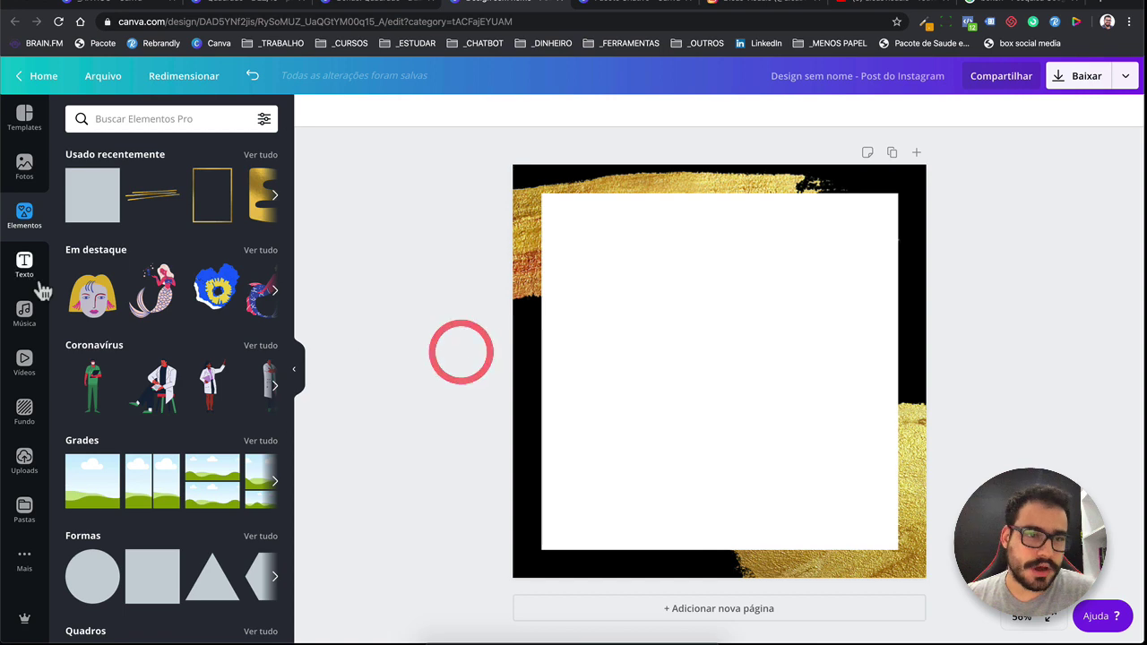
click(24, 264)
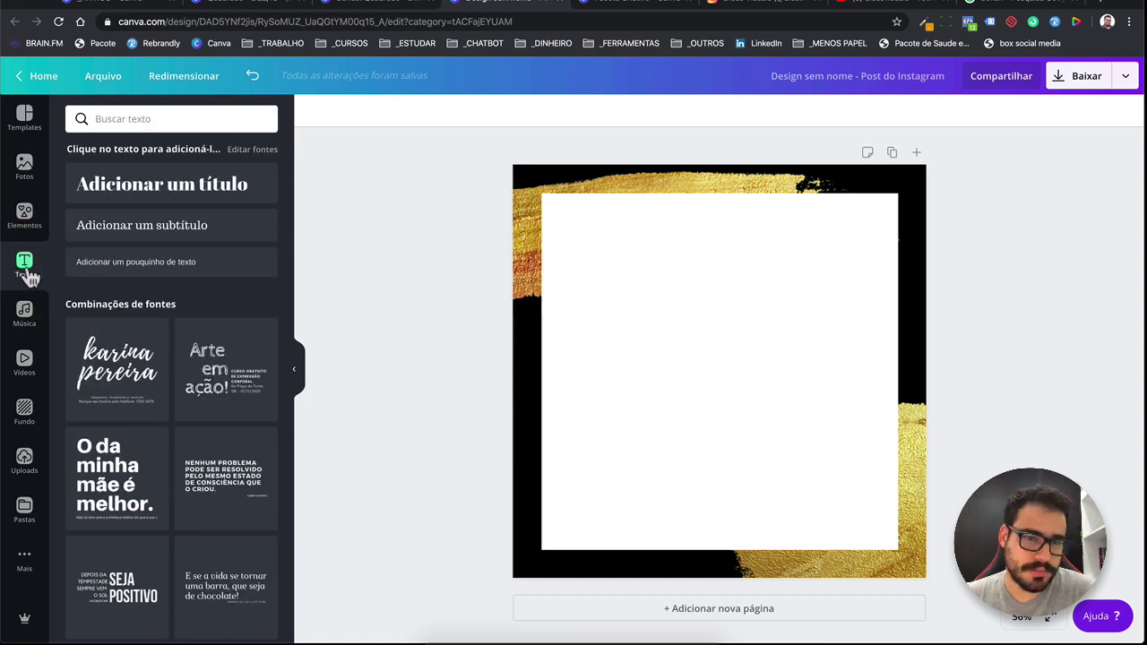
- Add the 'Feliz aniversário!' text combination, resize it, and centre it on the white square
scroll(169, 324, down, 2)
scroll(169, 323, down, 2)
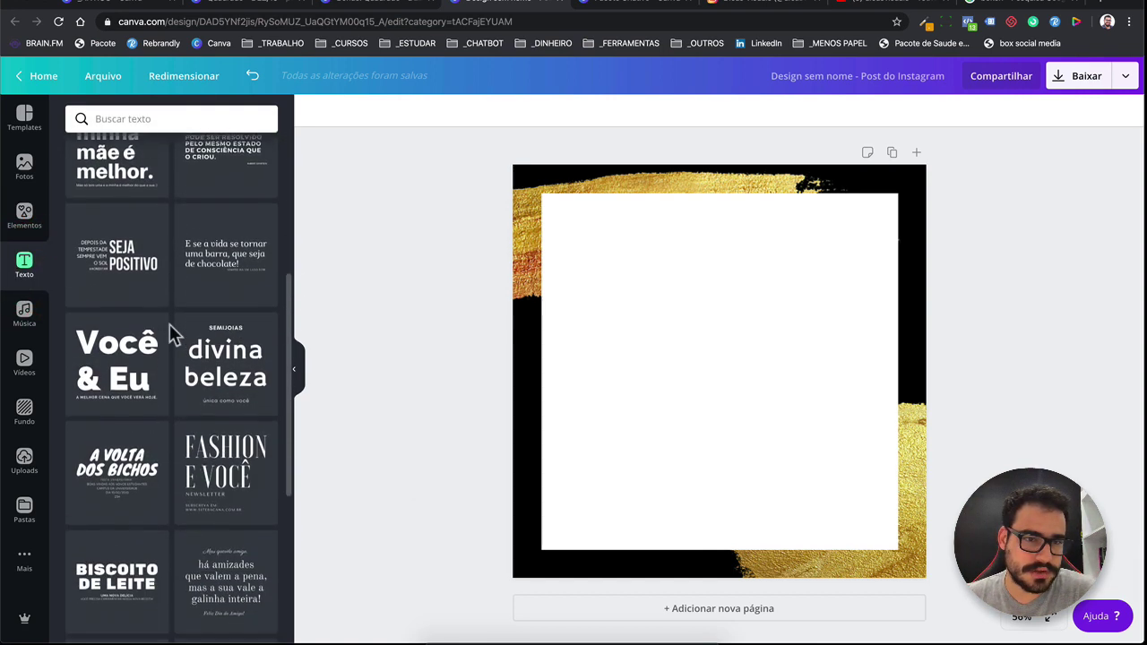
scroll(193, 407, down, 1)
scroll(180, 376, down, 4)
scroll(166, 359, down, 1)
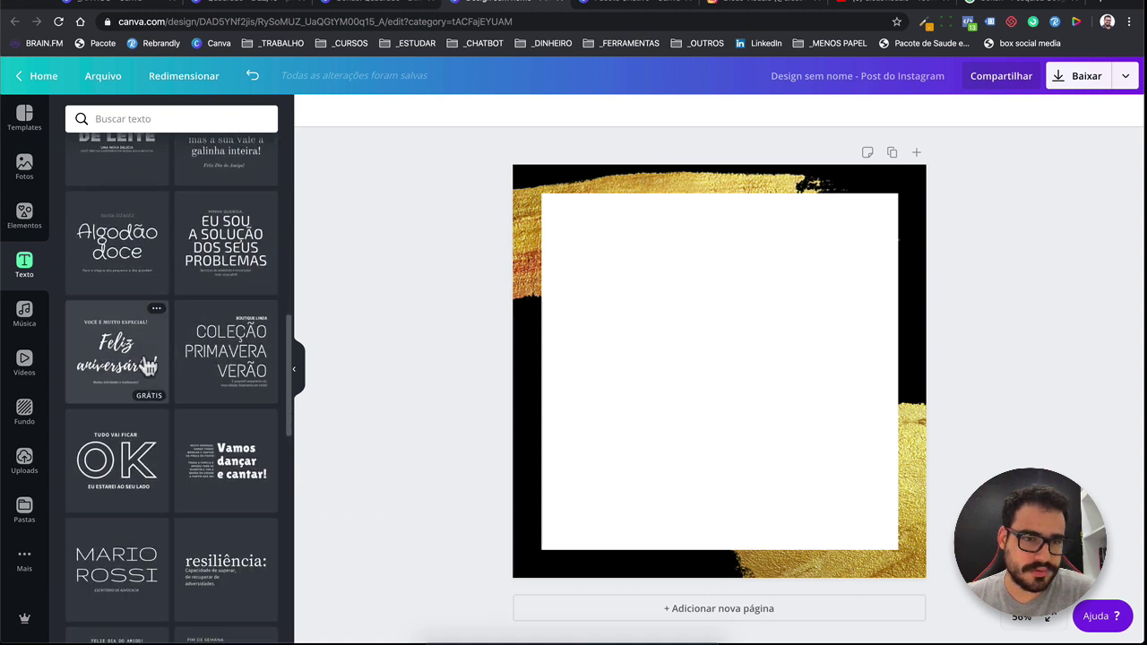
click(132, 366)
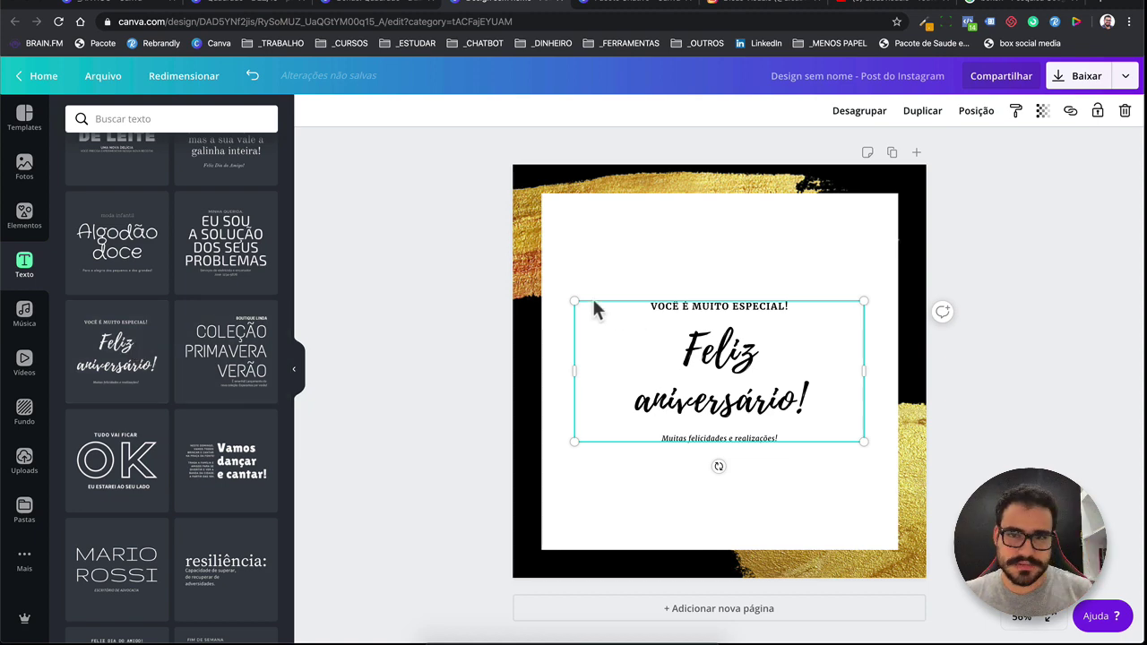
drag(576, 299, 487, 245)
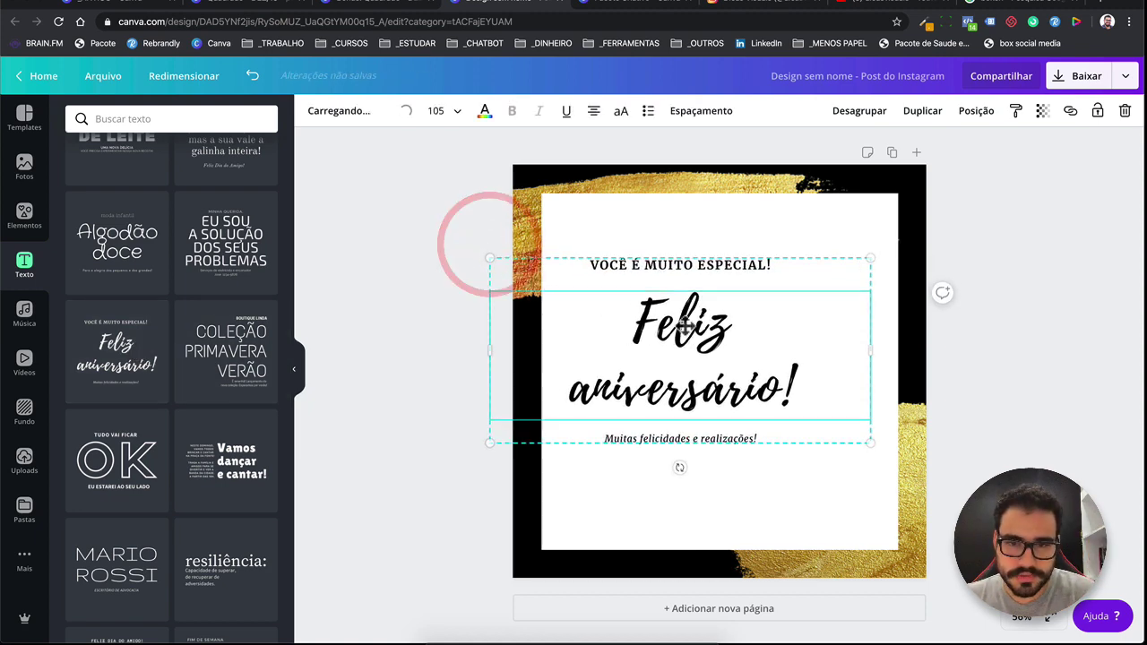
drag(682, 328, 720, 328)
drag(909, 351, 814, 346)
drag(730, 353, 775, 349)
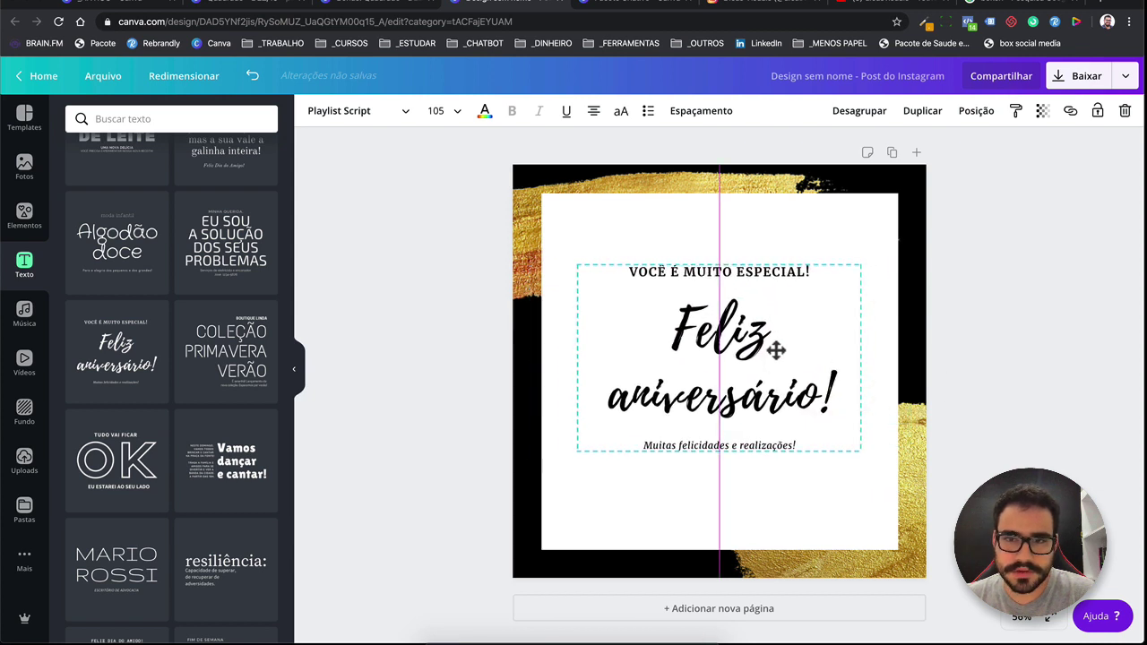
click(619, 179)
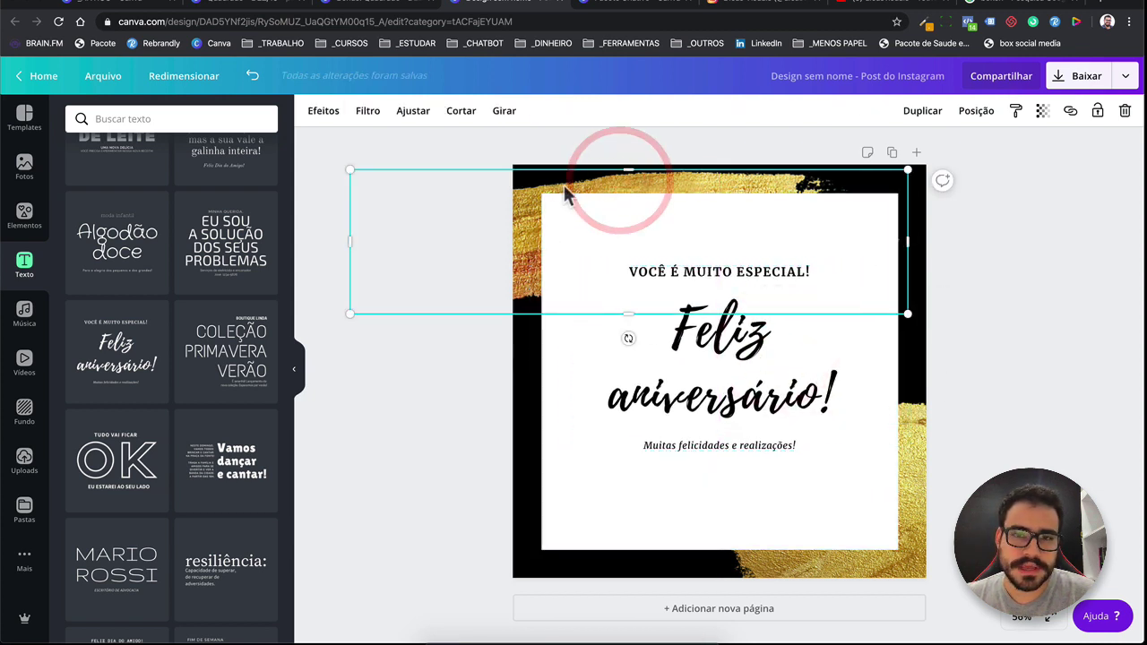
- Bring the top gold brush stroke forward, shrink it, and duplicate the page
click(614, 187)
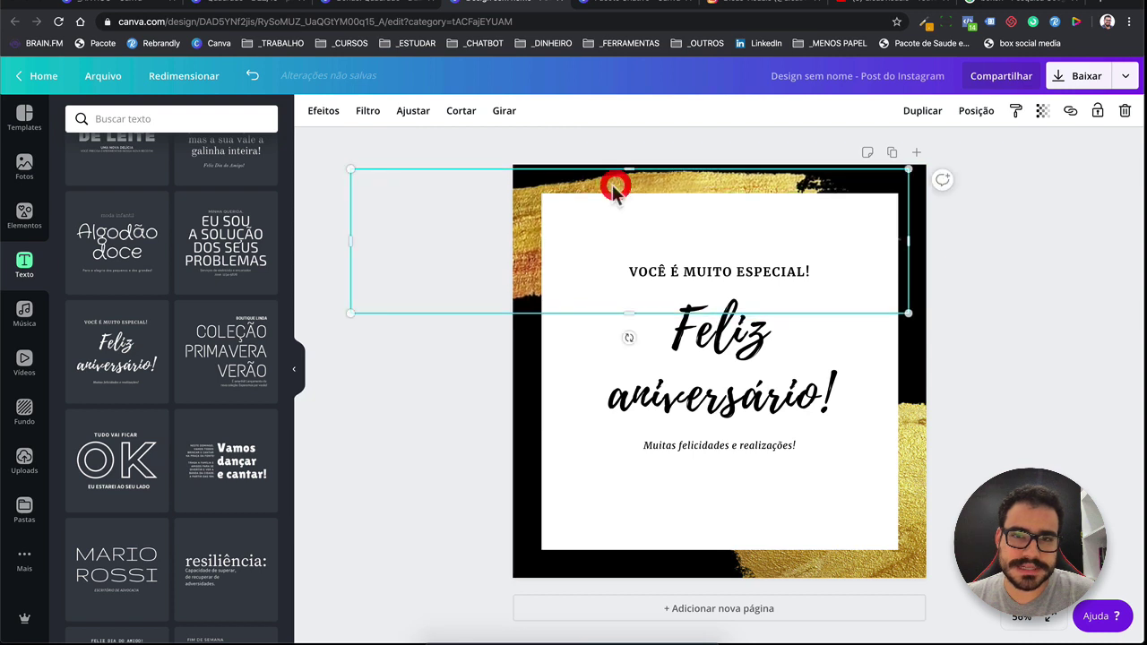
click(976, 112)
click(811, 151)
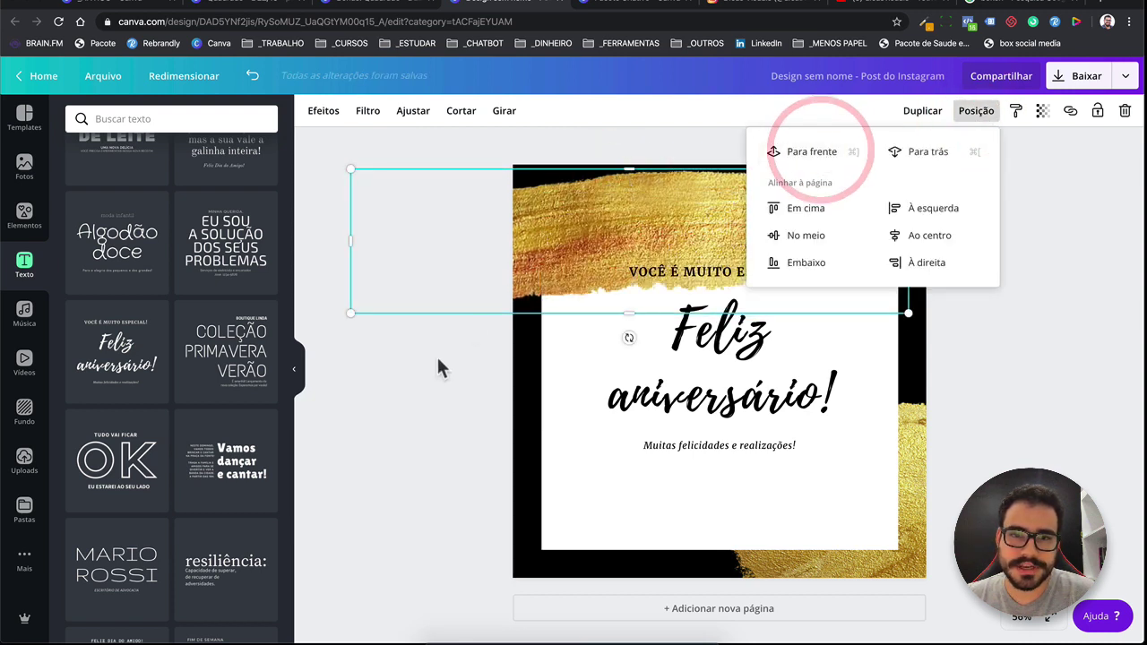
click(437, 363)
click(553, 256)
mouse_move(353, 314)
mouse_down()
mouse_move(549, 251)
mouse_move(517, 224)
mouse_up()
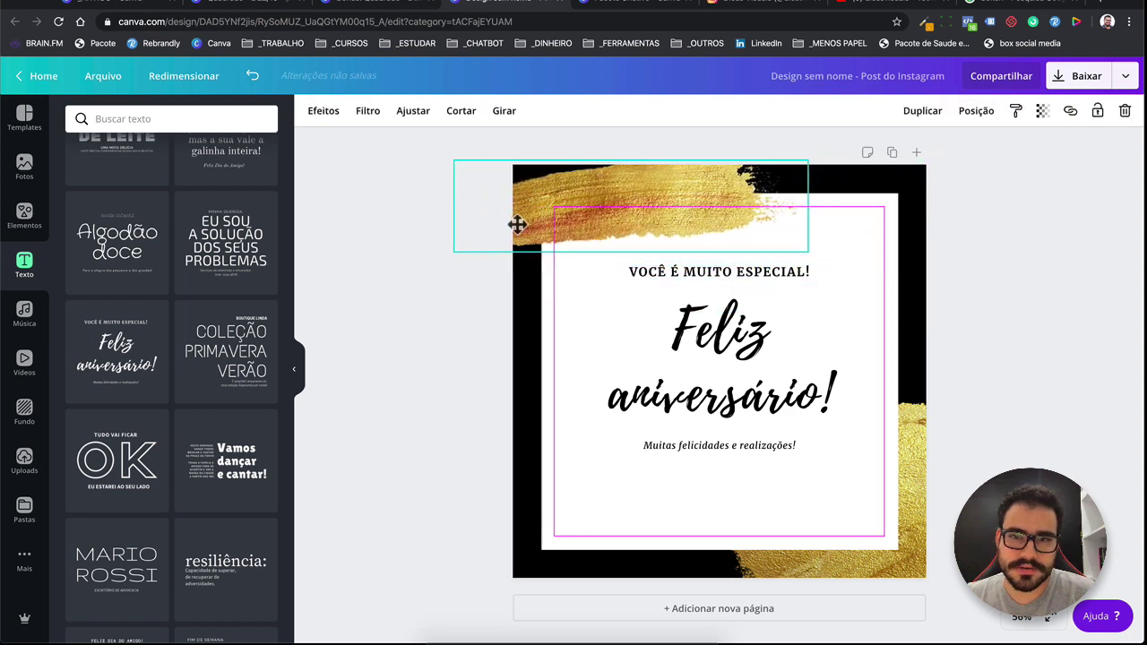
click(471, 357)
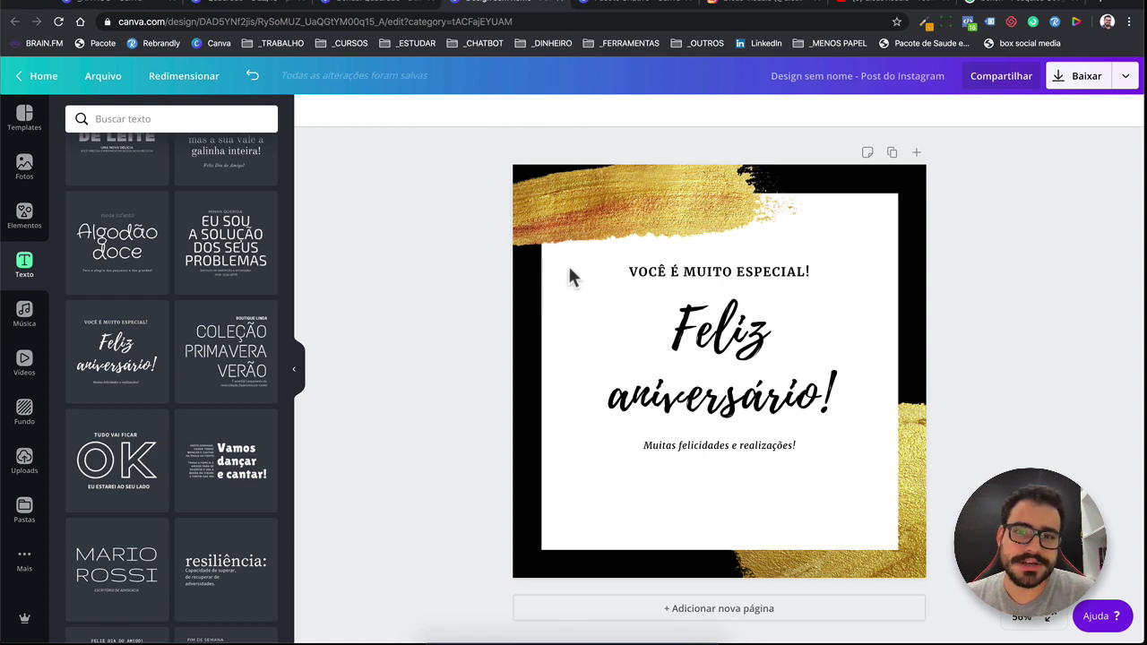
click(891, 154)
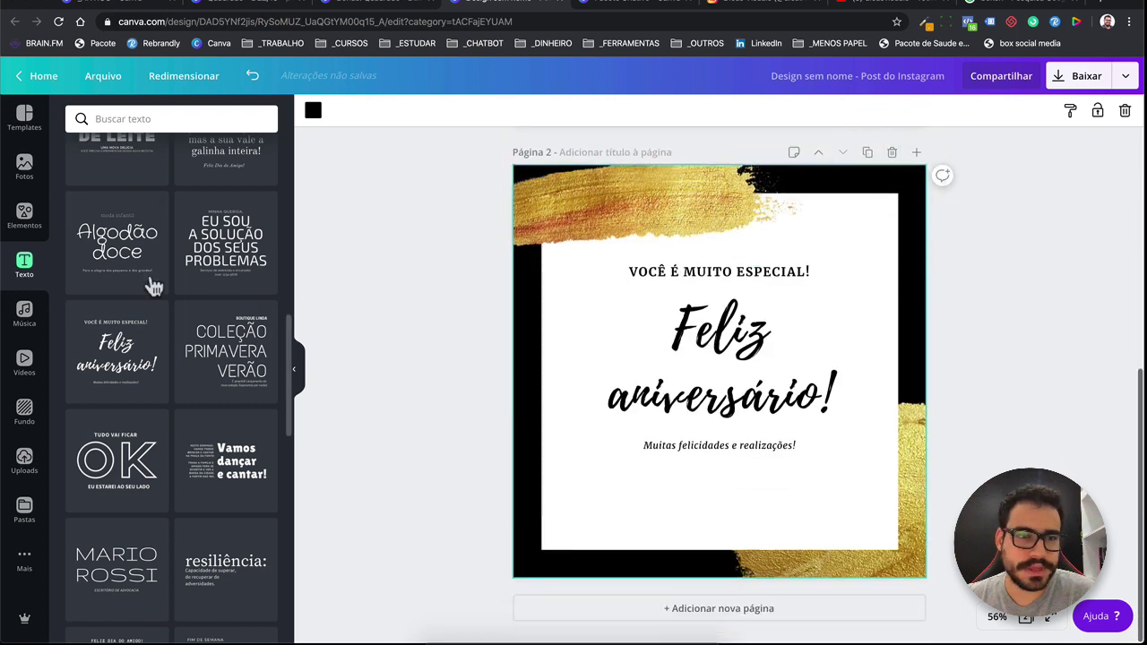
- On page 2, place a gold texture photo over the white card and stretch it to fit
click(26, 166)
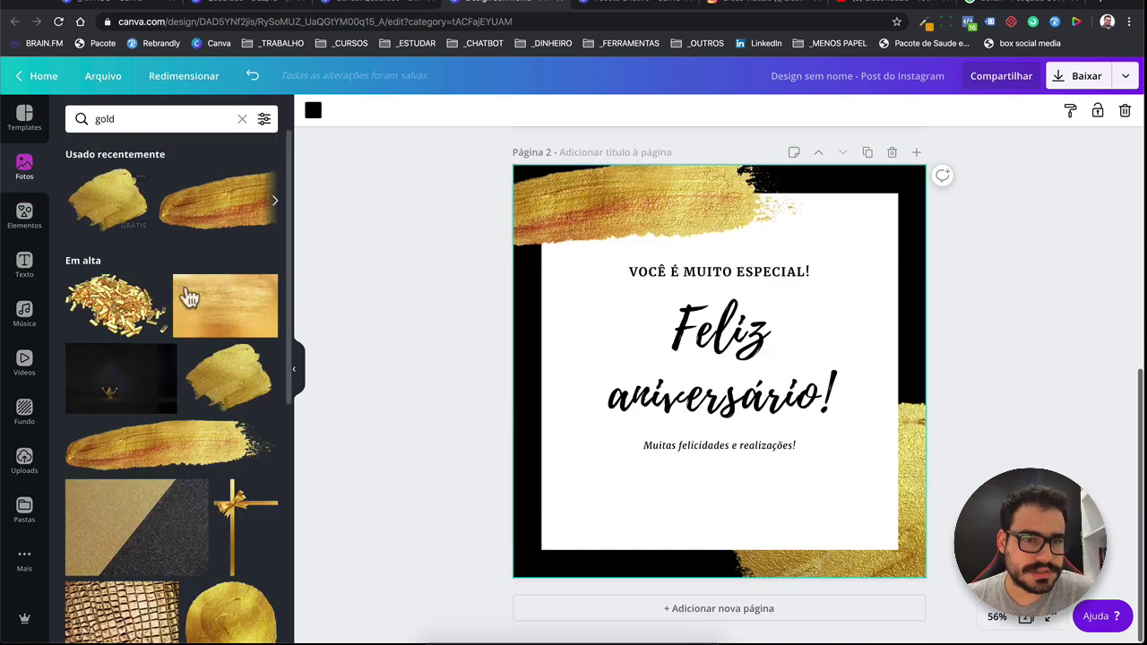
scroll(214, 317, down, 1)
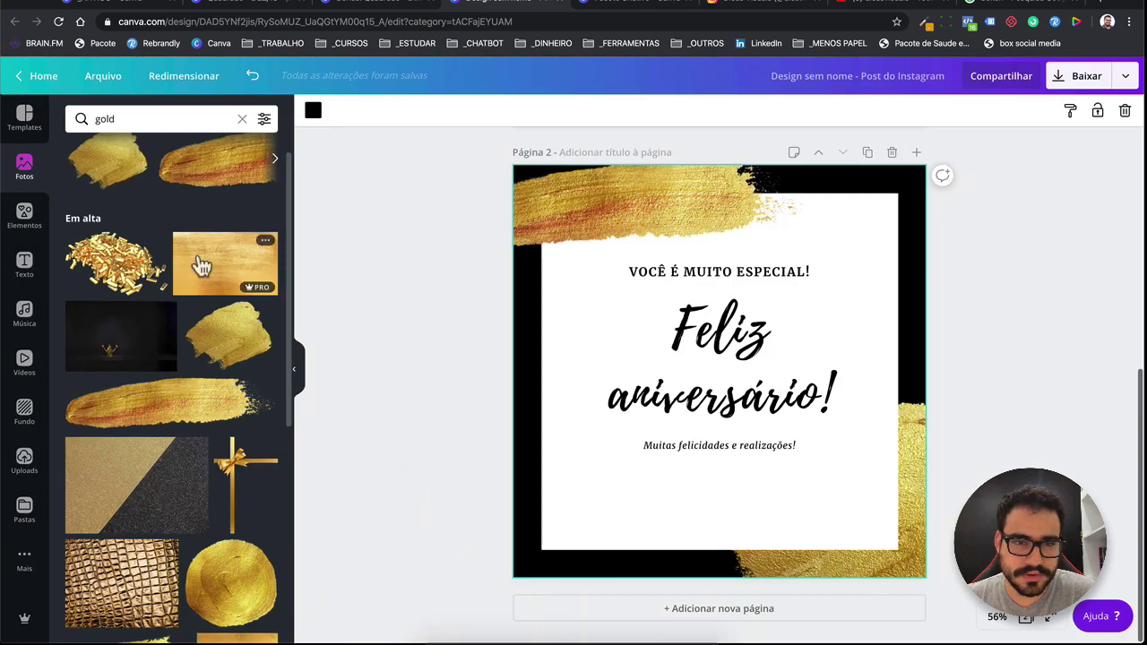
mouse_move(202, 266)
mouse_down()
mouse_move(579, 313)
mouse_move(573, 215)
mouse_up()
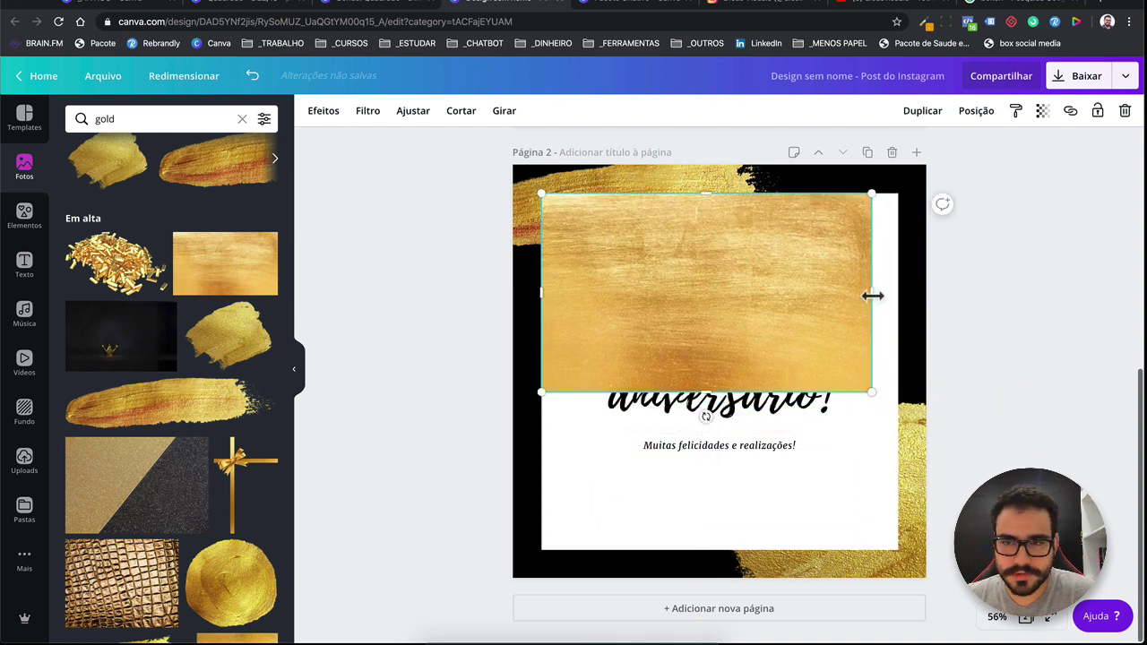
drag(873, 295, 897, 296)
drag(707, 391, 710, 550)
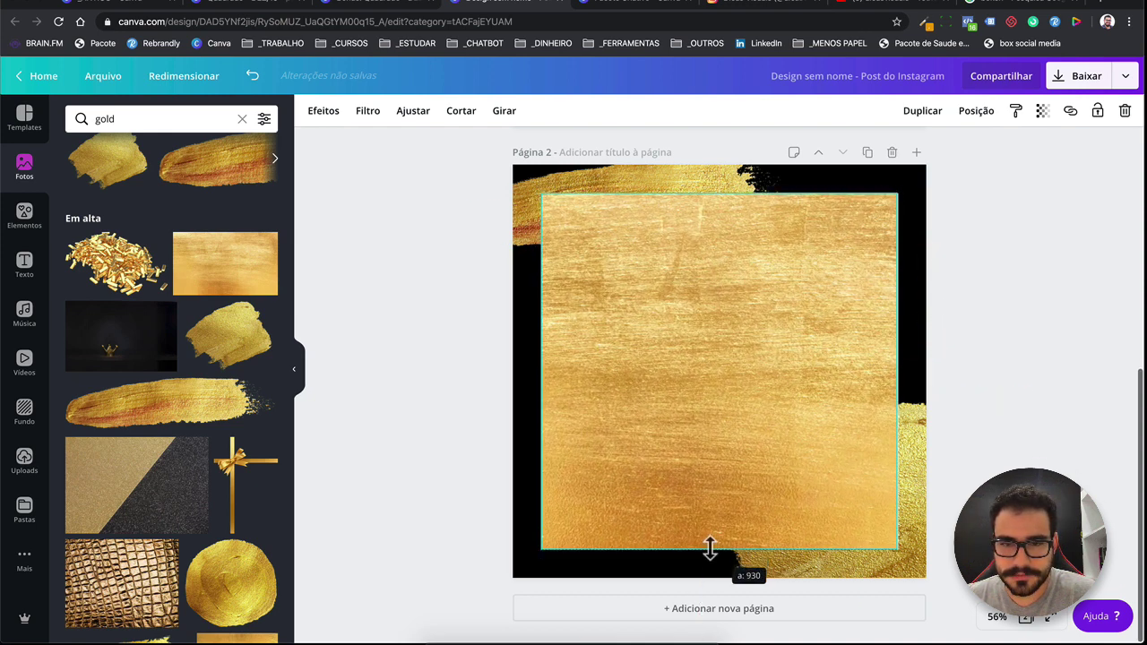
- Send the gold texture behind the birthday text and delete the white card
click(968, 113)
click(905, 154)
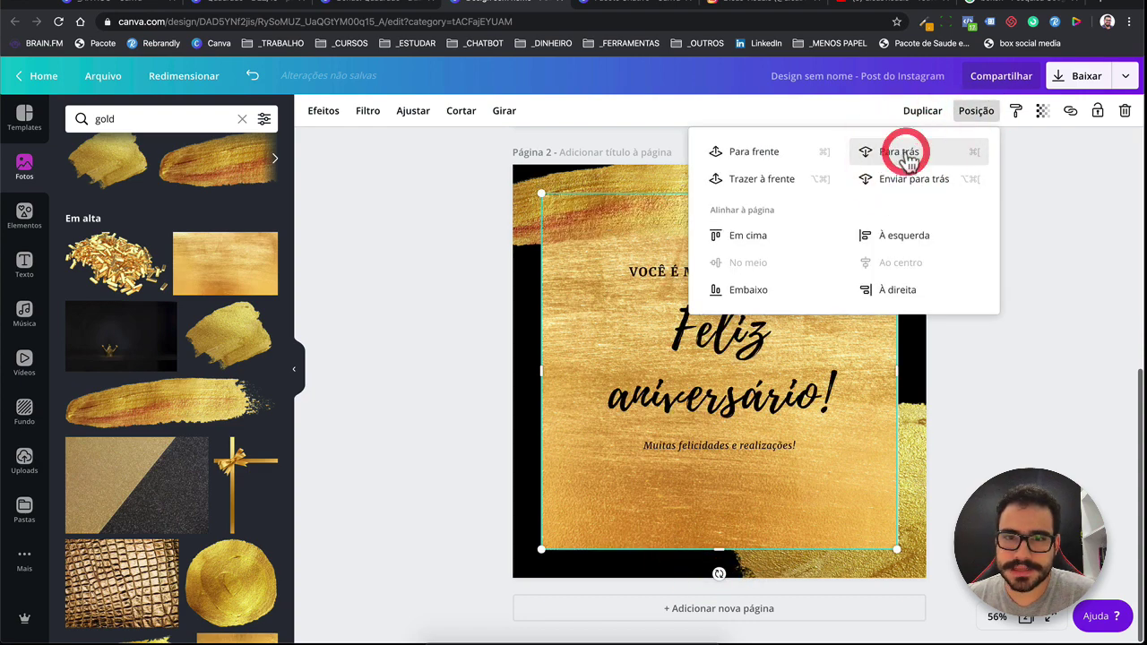
click(907, 155)
click(426, 356)
click(583, 341)
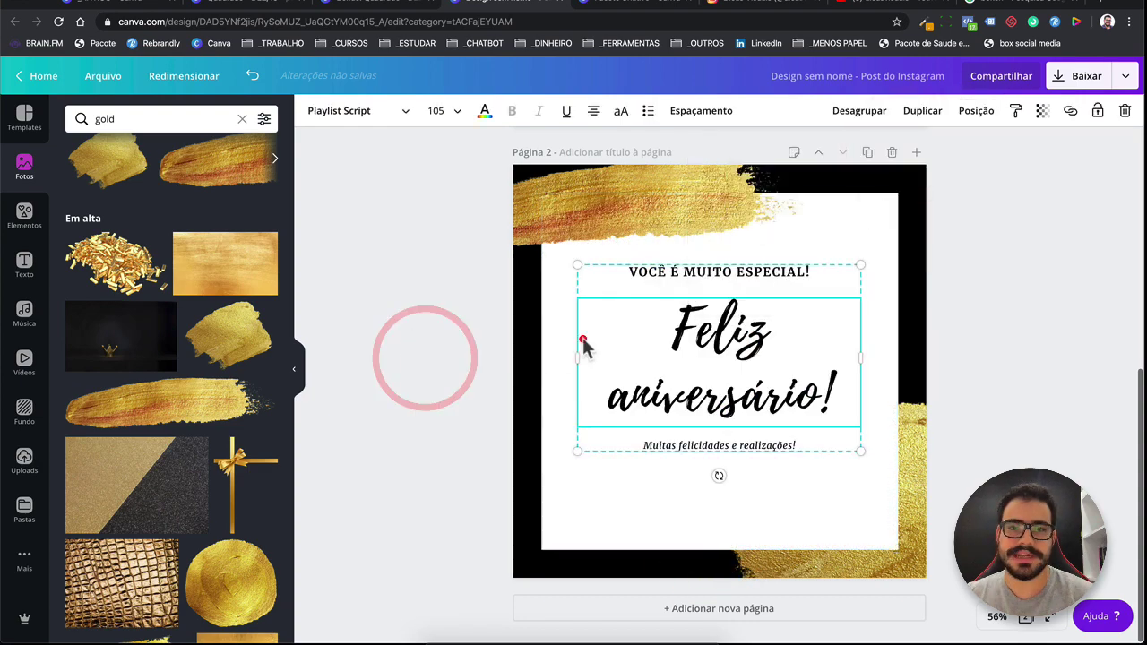
key(Delete)
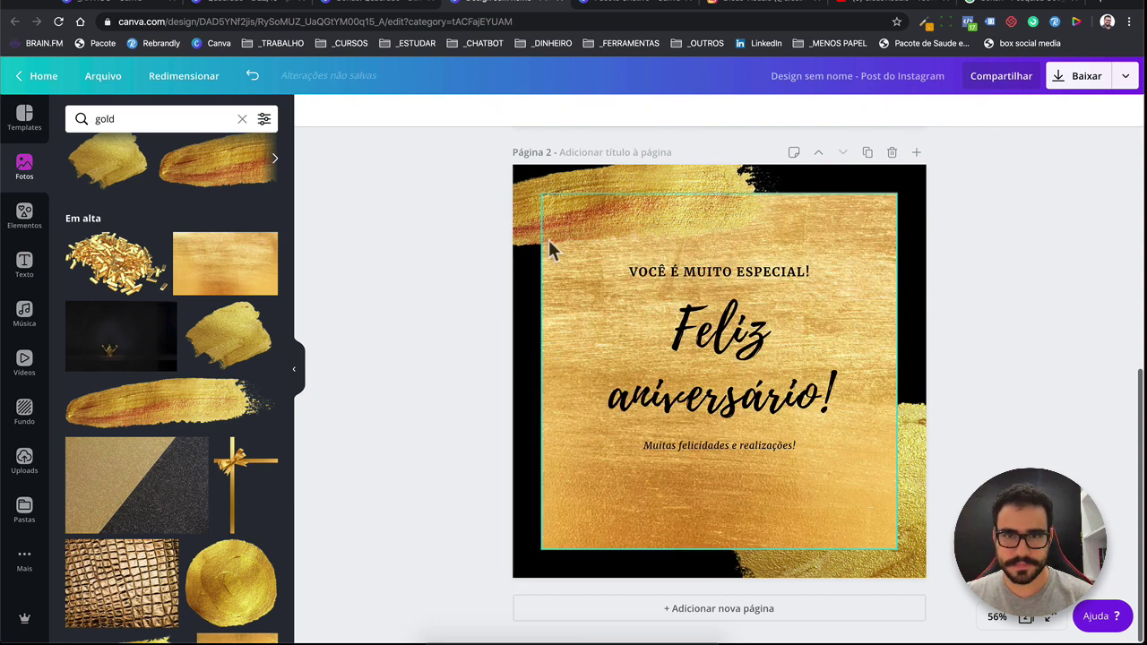
click(526, 195)
- Change page 2's background colour from black to white
click(842, 182)
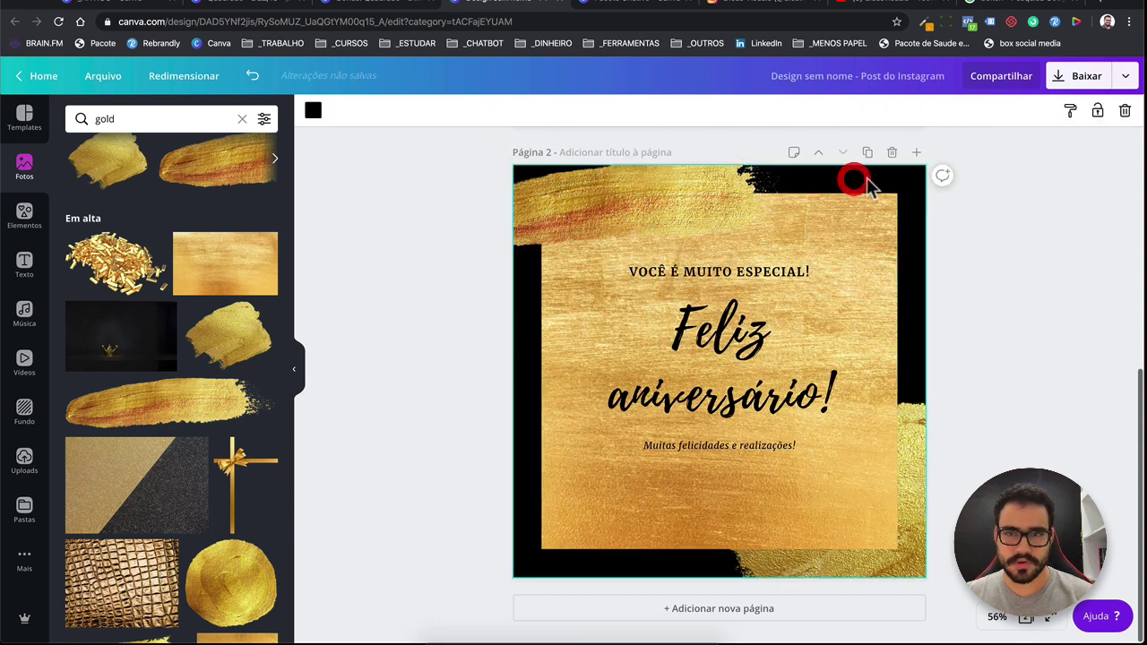
click(313, 110)
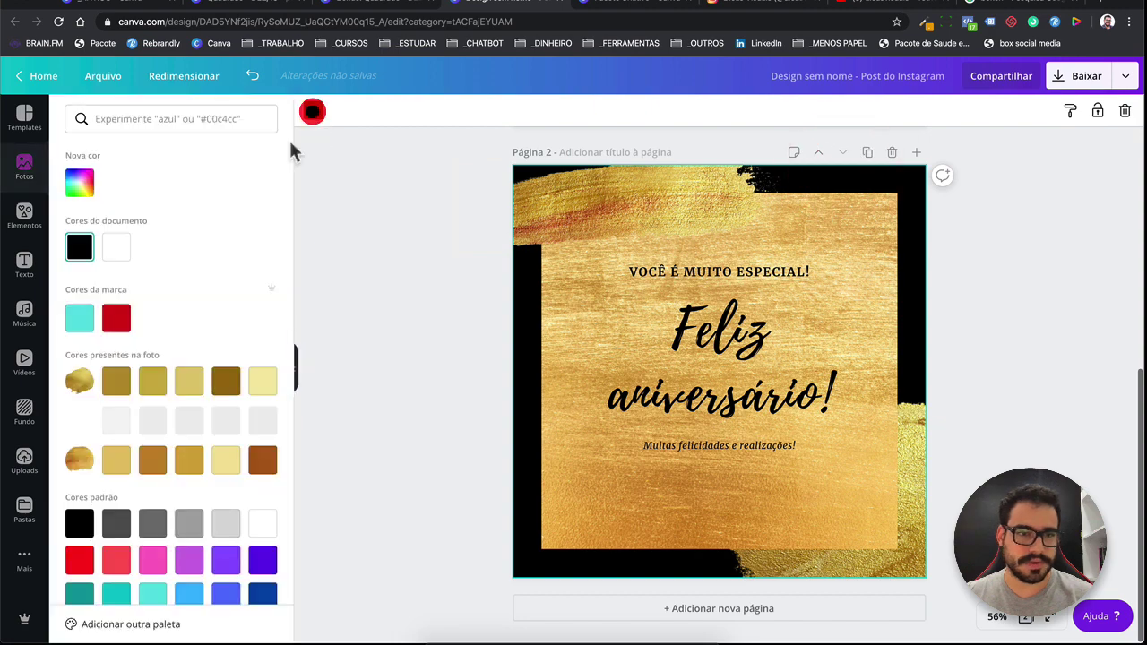
click(119, 250)
click(355, 279)
- Delete the top and bottom-right gold brush strokes
click(556, 216)
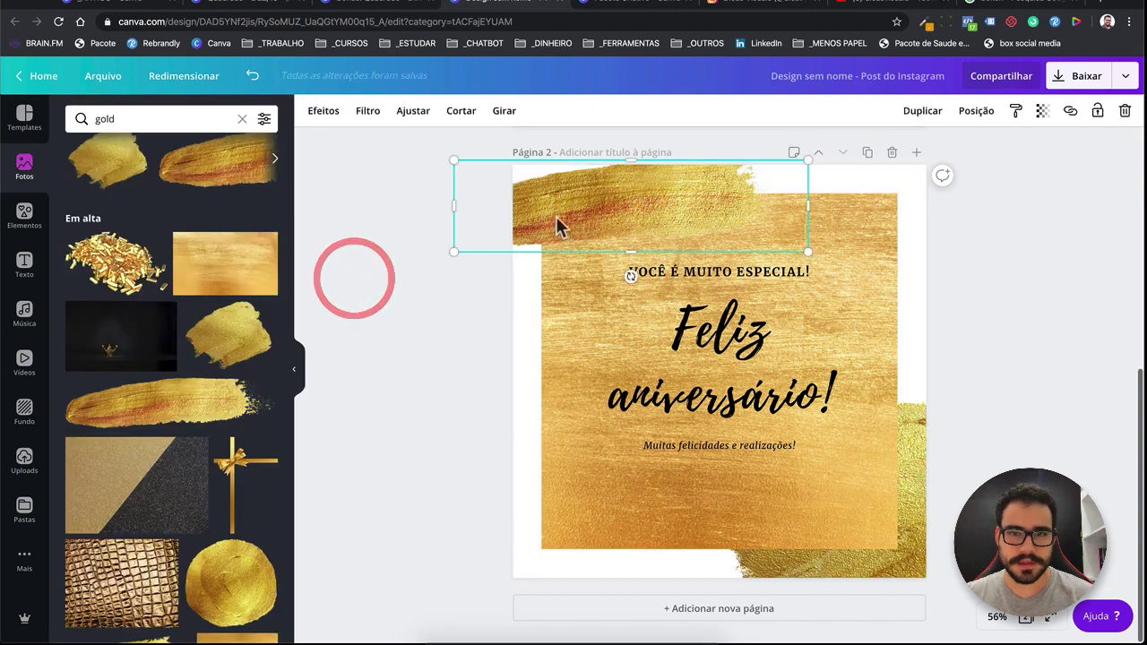
key(Delete)
click(840, 568)
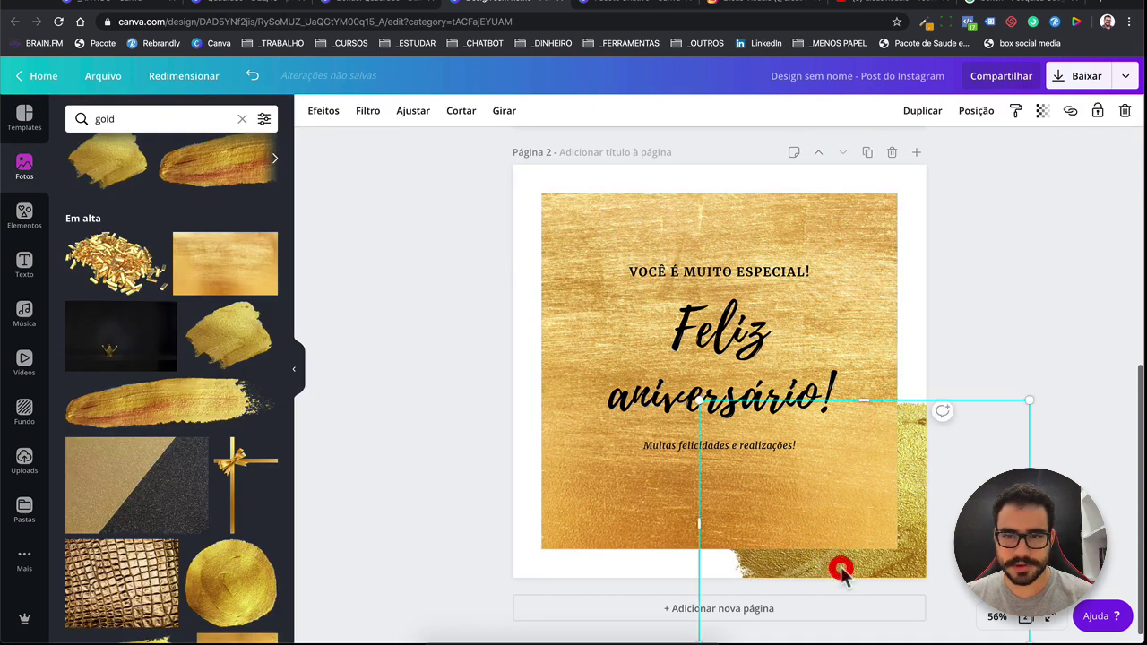
key(Delete)
- Make all three birthday text lines white
click(726, 350)
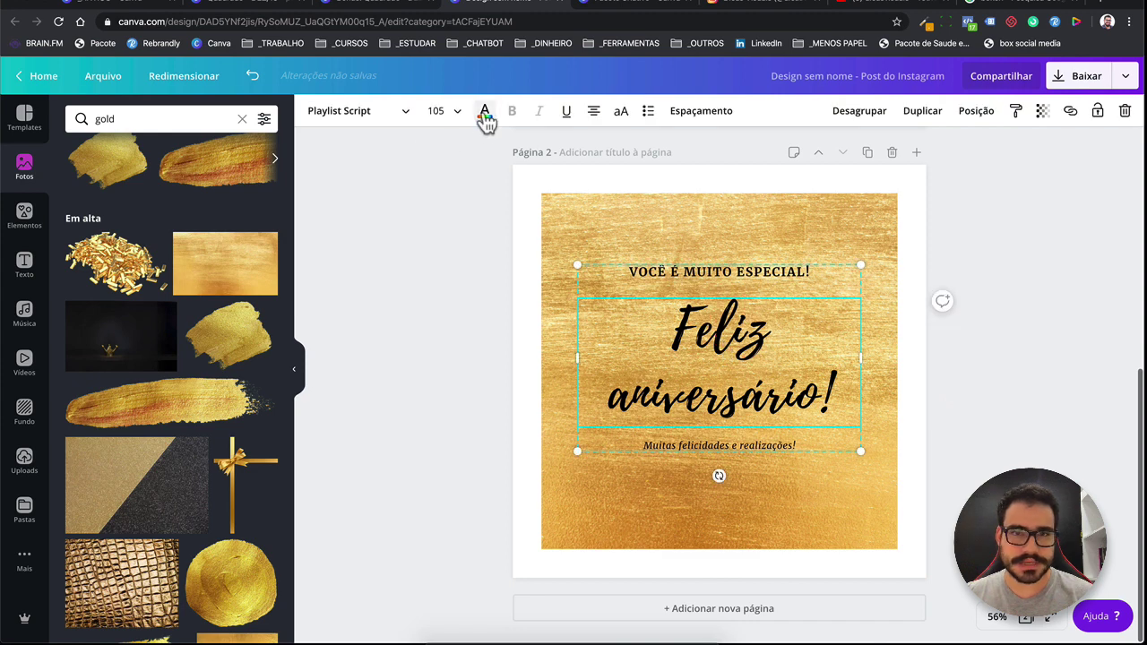
click(485, 111)
click(121, 247)
click(722, 278)
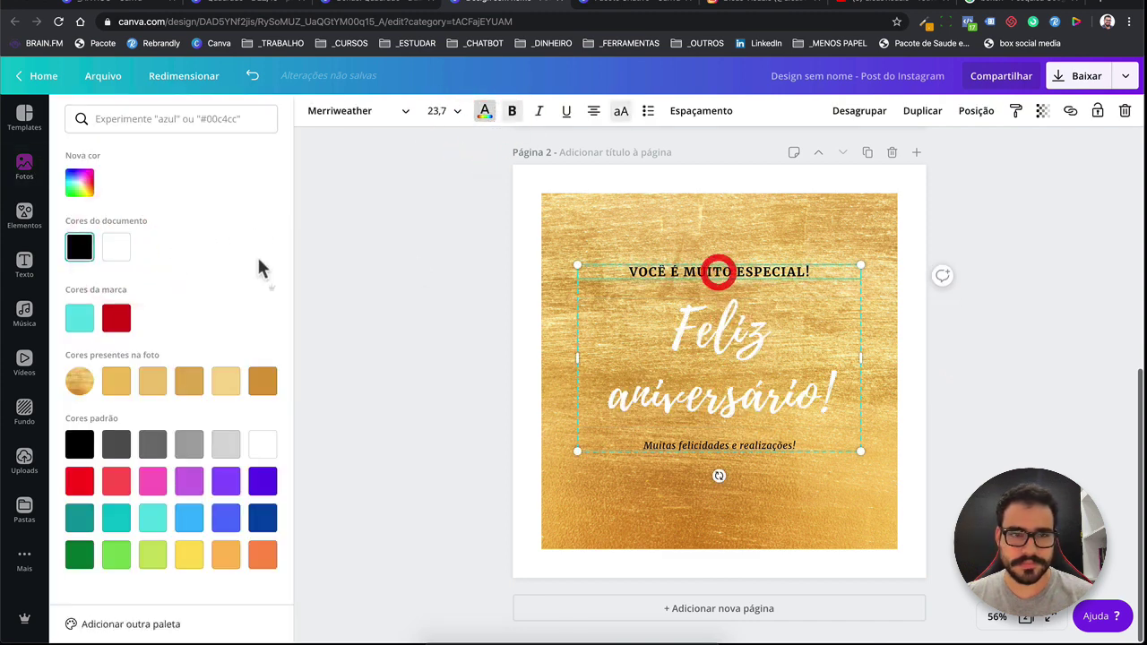
click(119, 251)
click(678, 446)
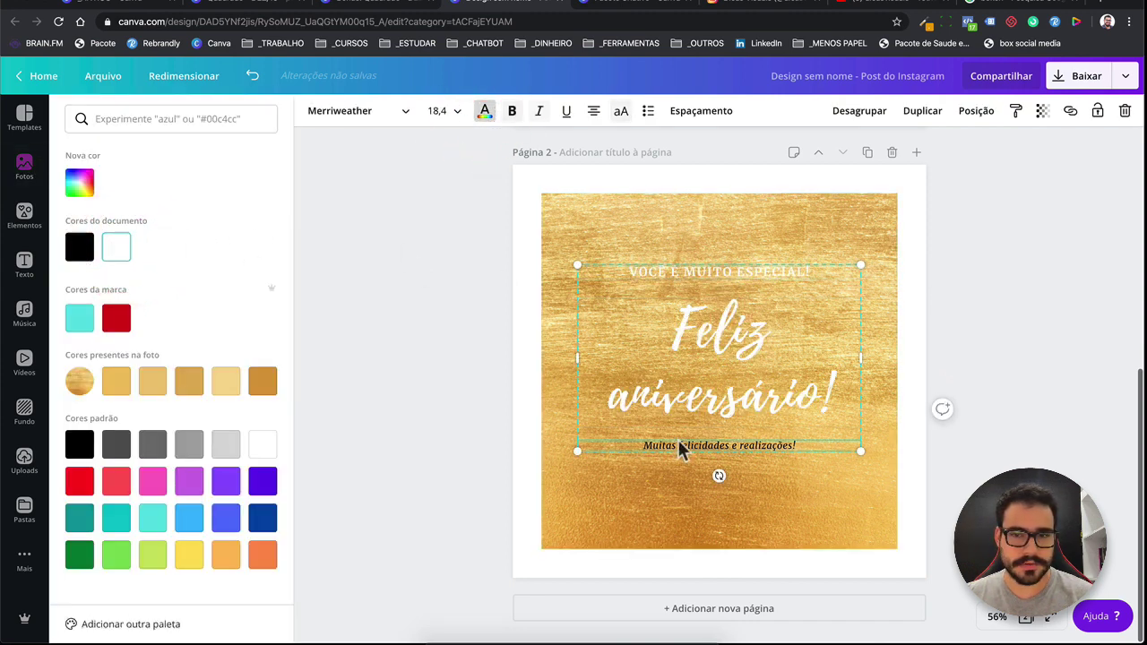
click(409, 326)
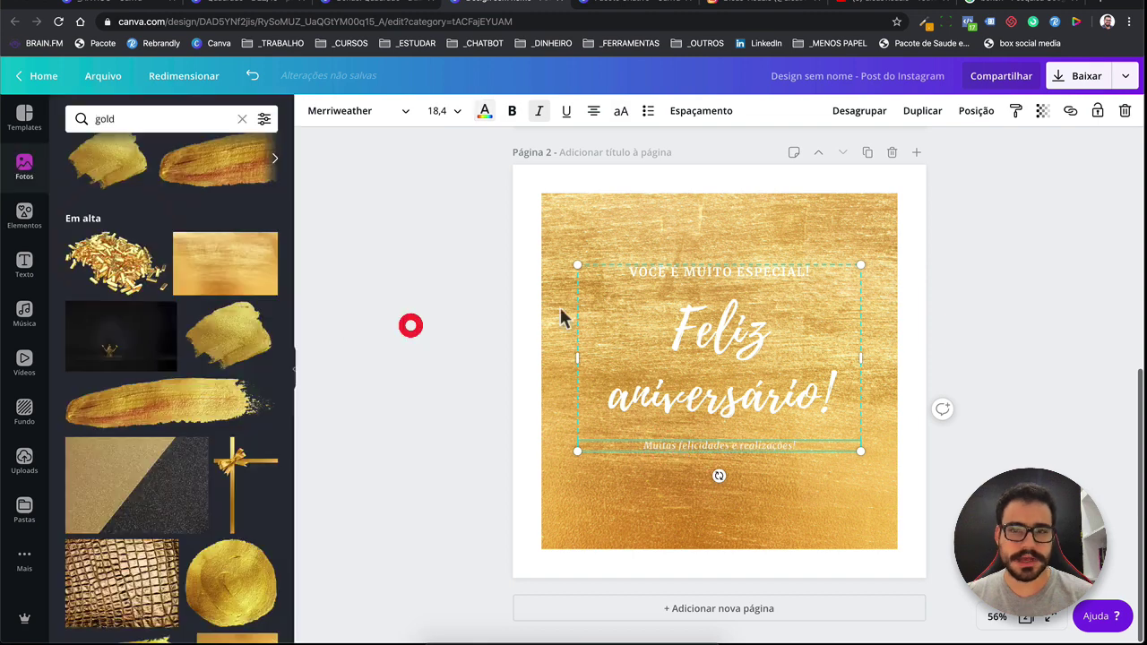
- After trying several filters, give the gold background the Summer filter at intensity 77
click(543, 217)
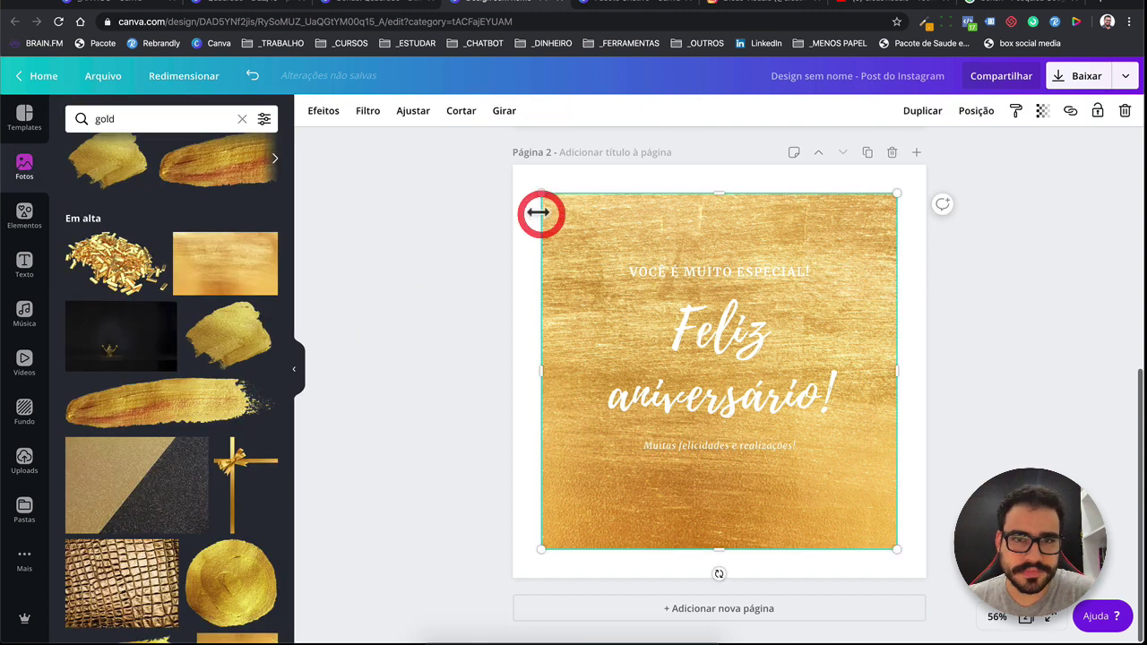
click(372, 117)
click(202, 226)
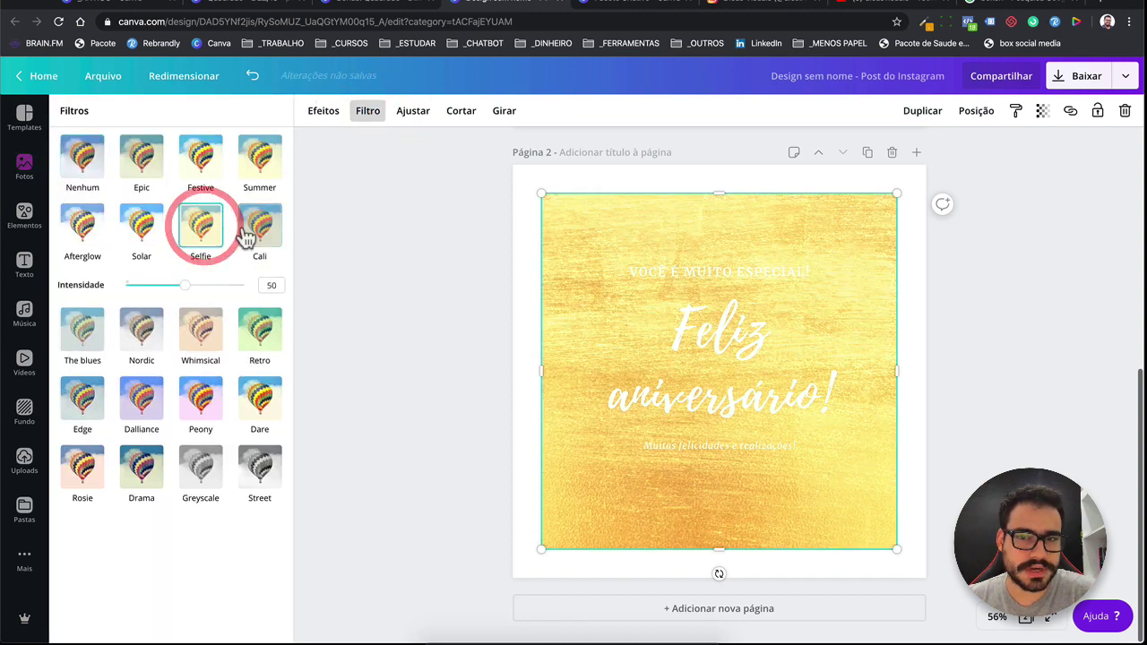
click(257, 226)
click(256, 159)
click(202, 165)
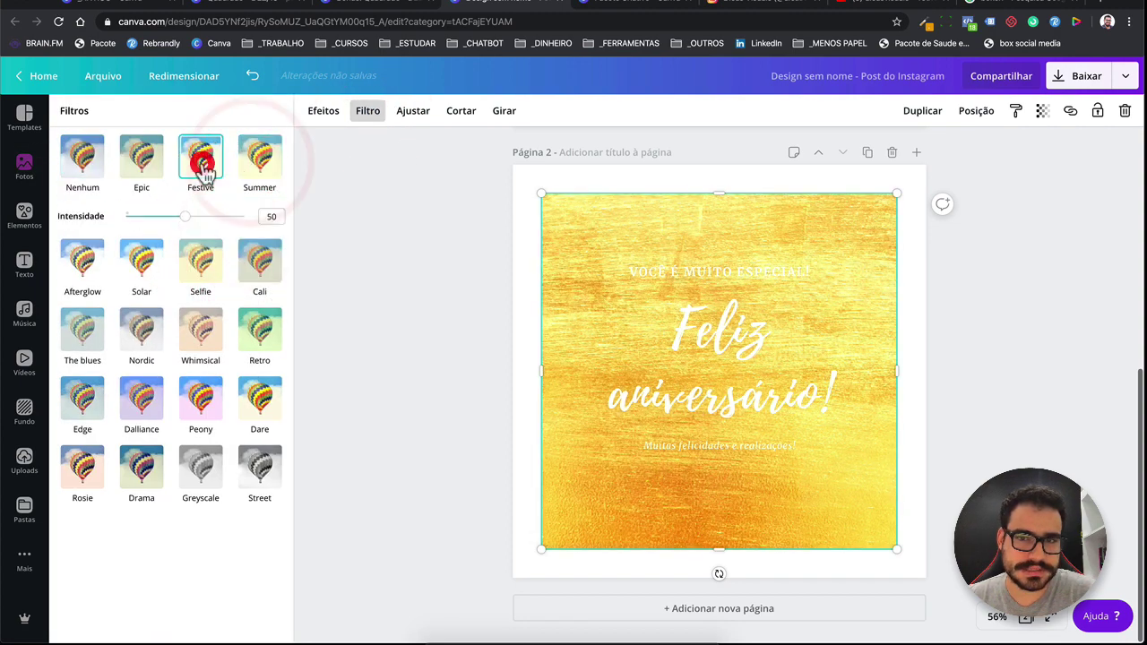
click(251, 166)
mouse_move(183, 218)
mouse_down()
mouse_move(221, 221)
mouse_move(191, 221)
mouse_up()
click(691, 311)
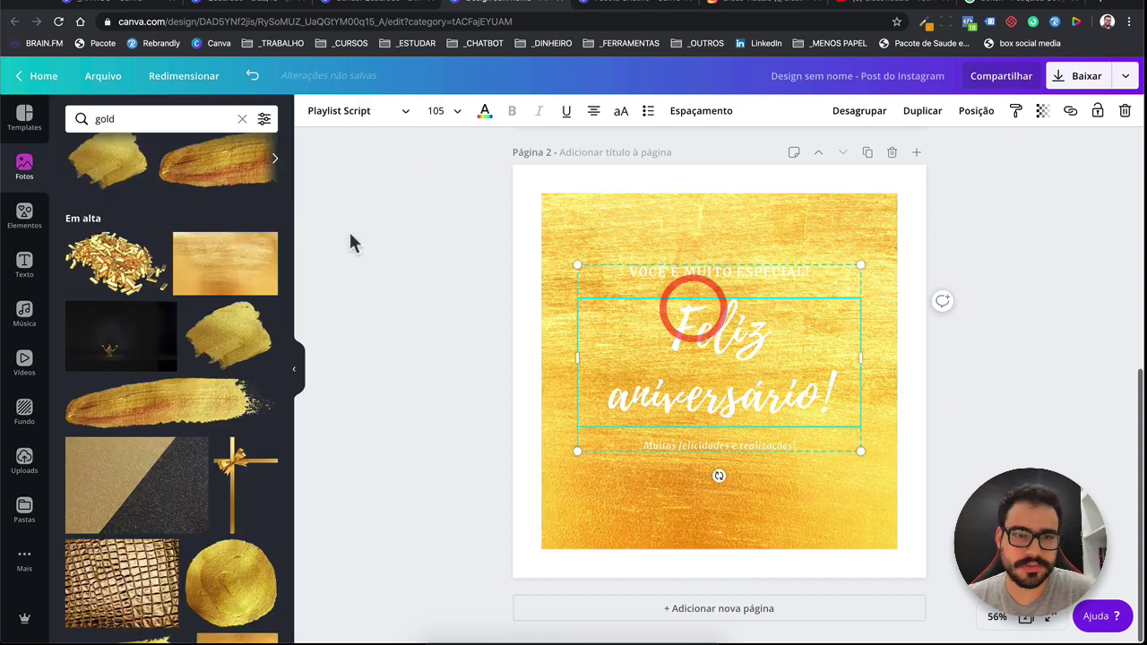
click(485, 112)
- Make the headline, VOCÊ É MUITO ESPECIAL and Muitas felicidades lines black
click(79, 247)
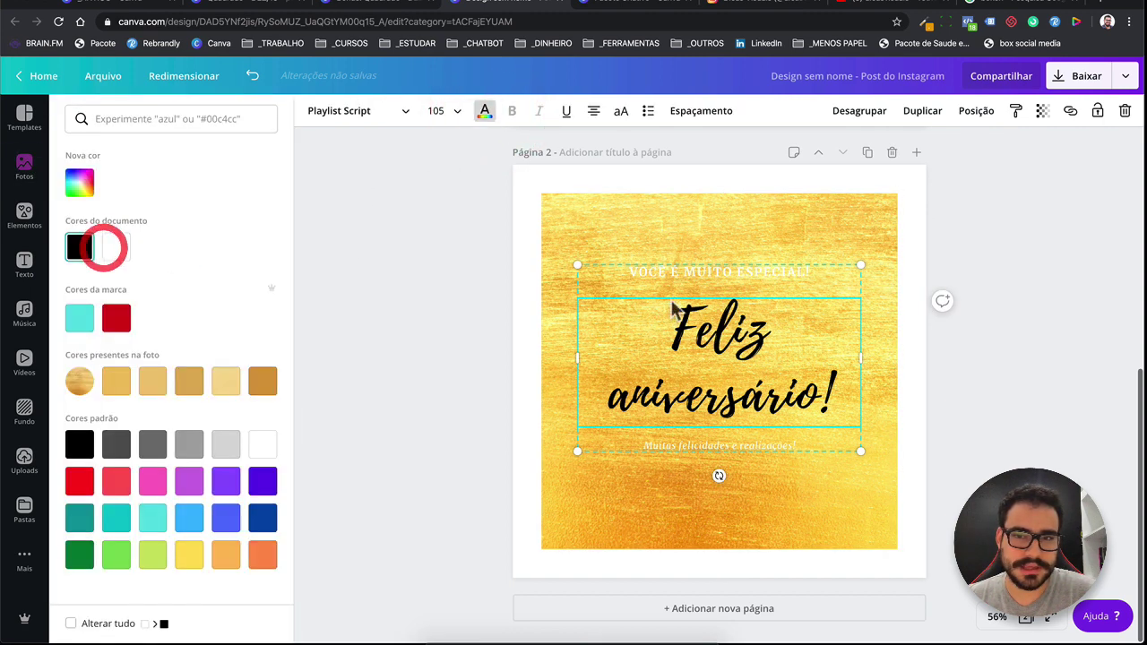
click(642, 270)
click(82, 248)
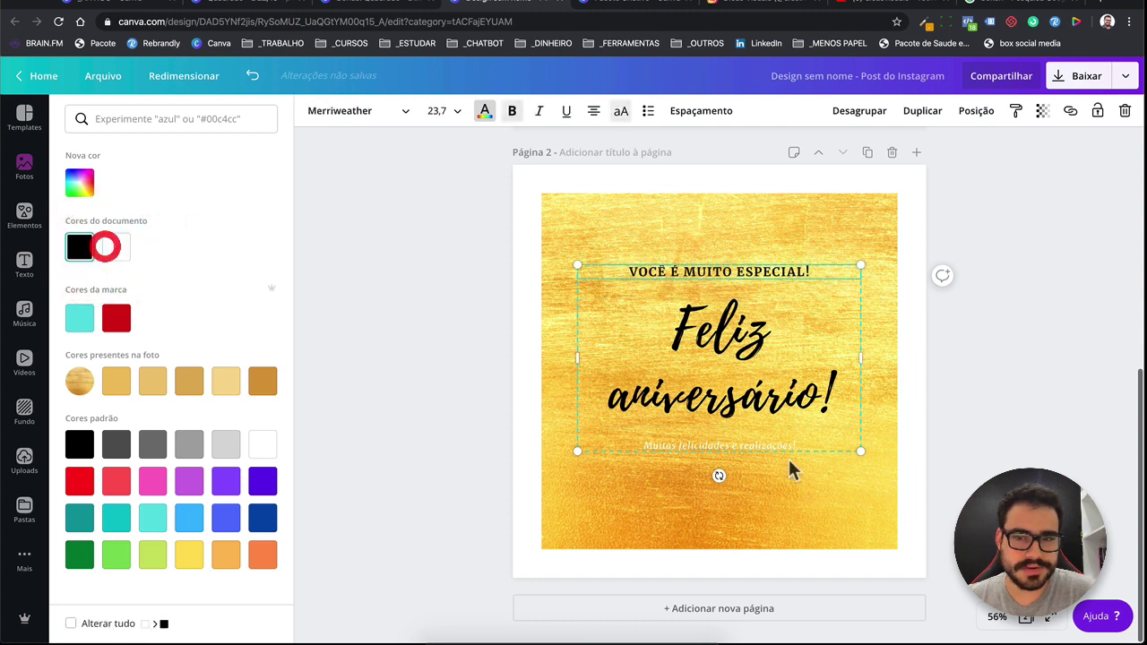
click(715, 442)
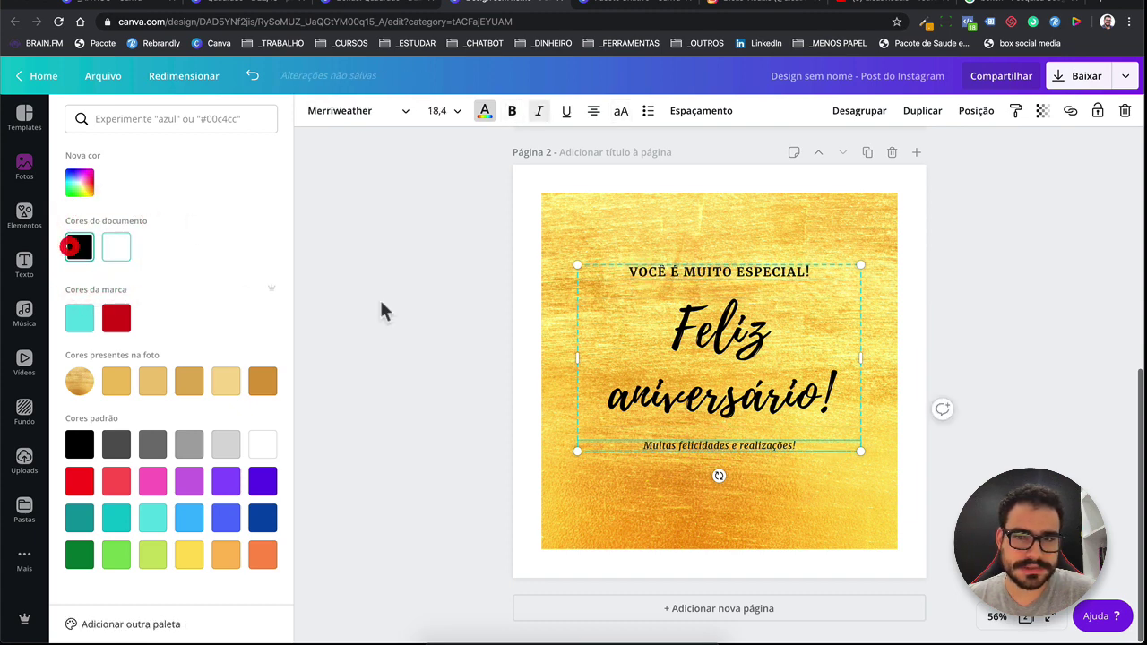
- Delete the gold texture background, leaving a plain white page
click(564, 242)
click(453, 257)
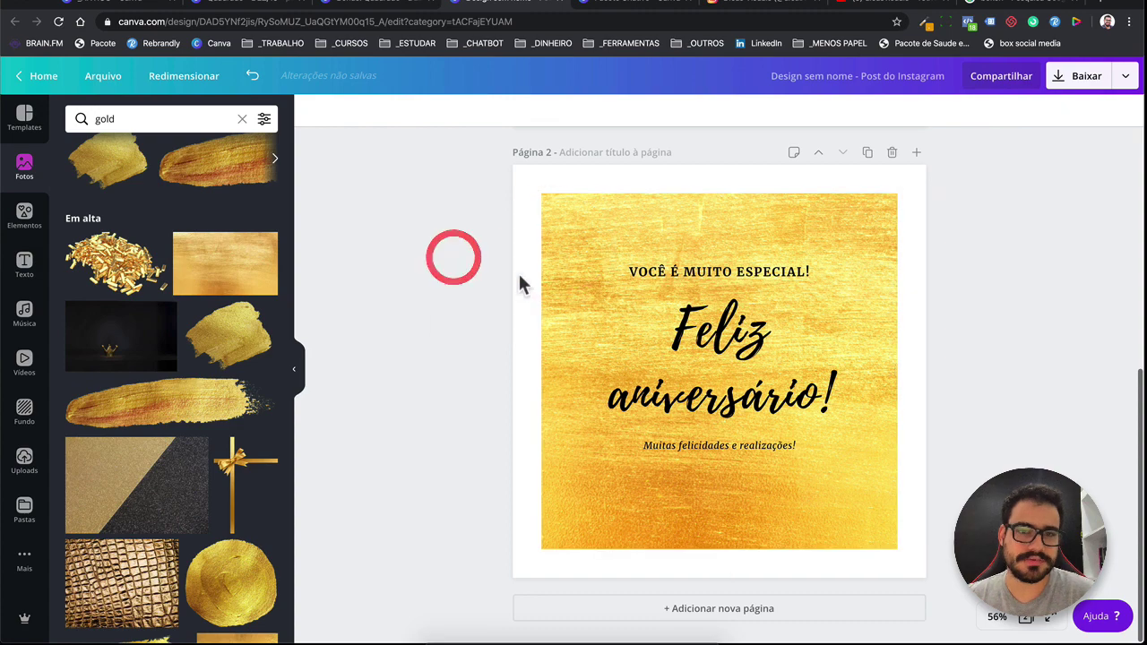
click(558, 229)
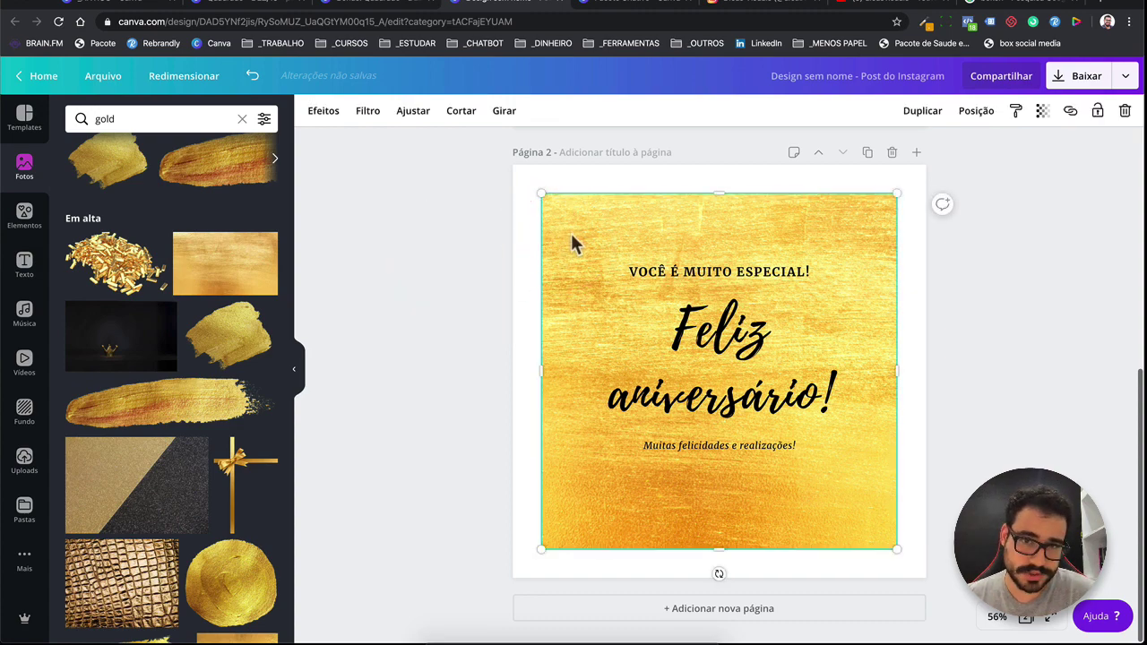
key(Delete)
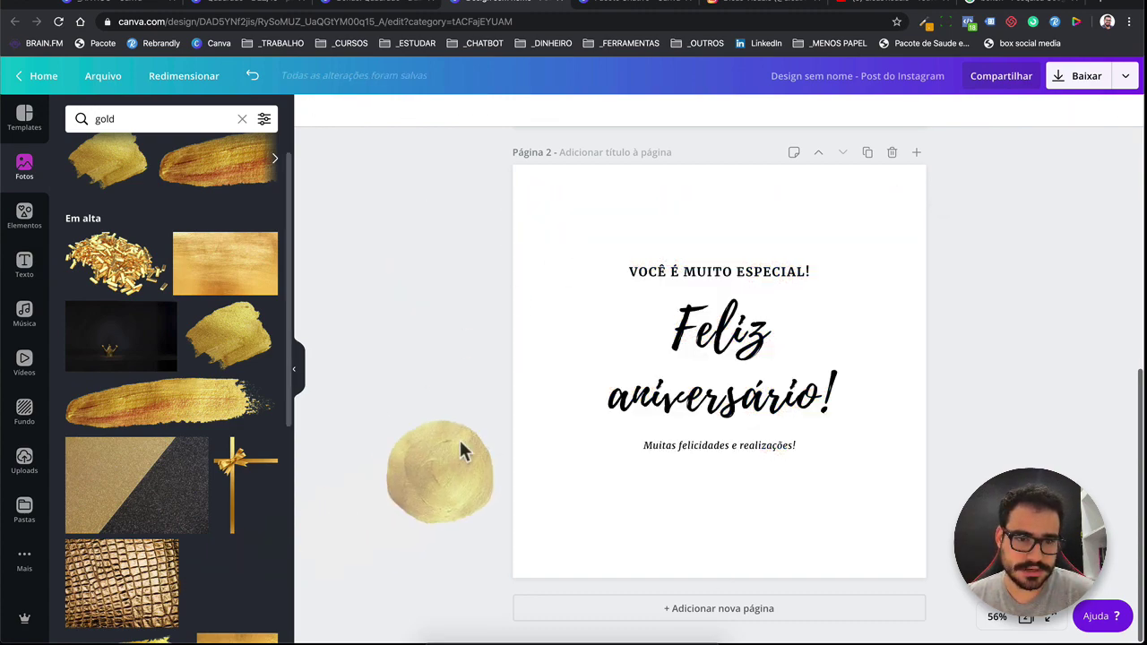
- Place a gold circle image over the text, resize it, then delete it
drag(248, 585, 643, 260)
drag(726, 498, 687, 471)
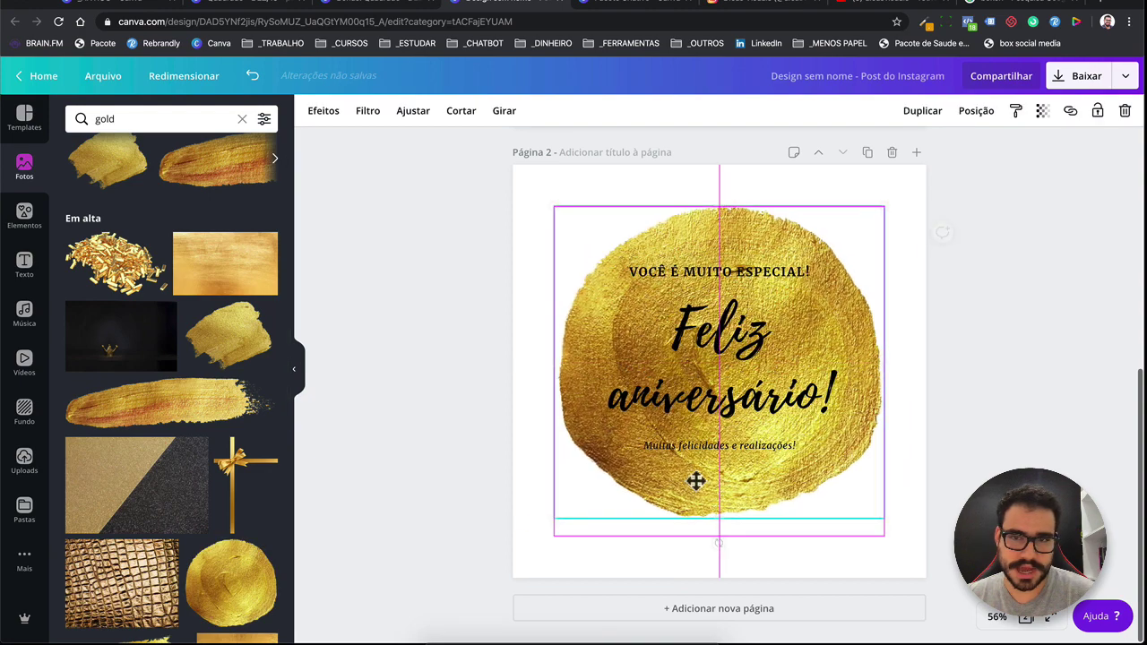
drag(866, 506, 901, 532)
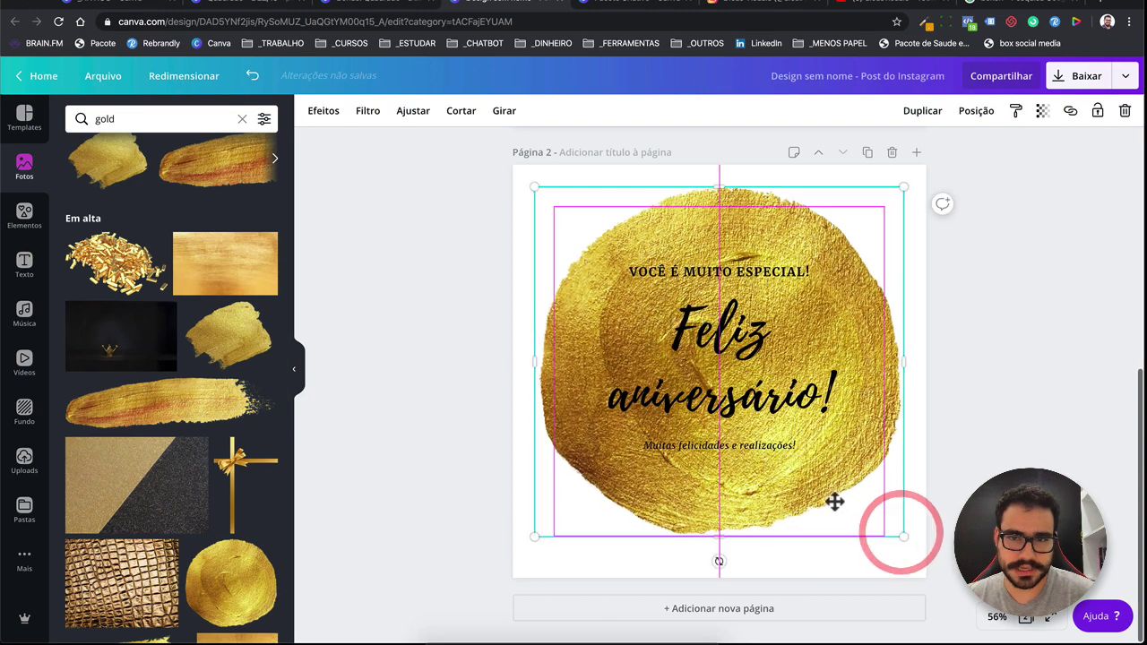
key(Delete)
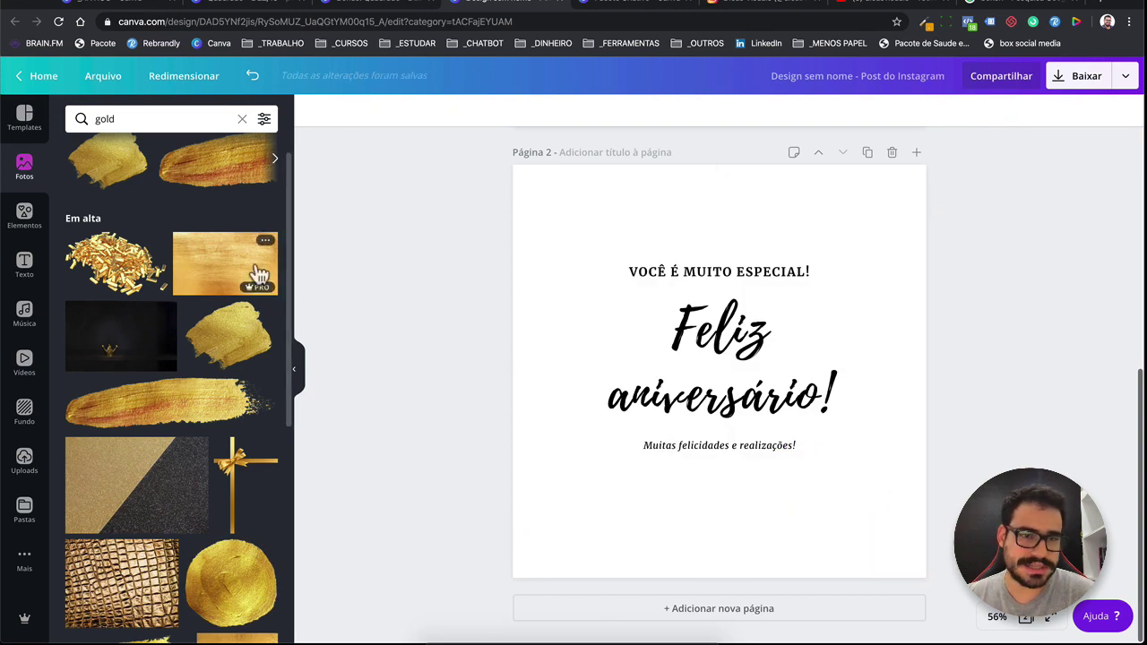
- Add the circle frame from Elementos > Quadros to the centre of the page
click(27, 218)
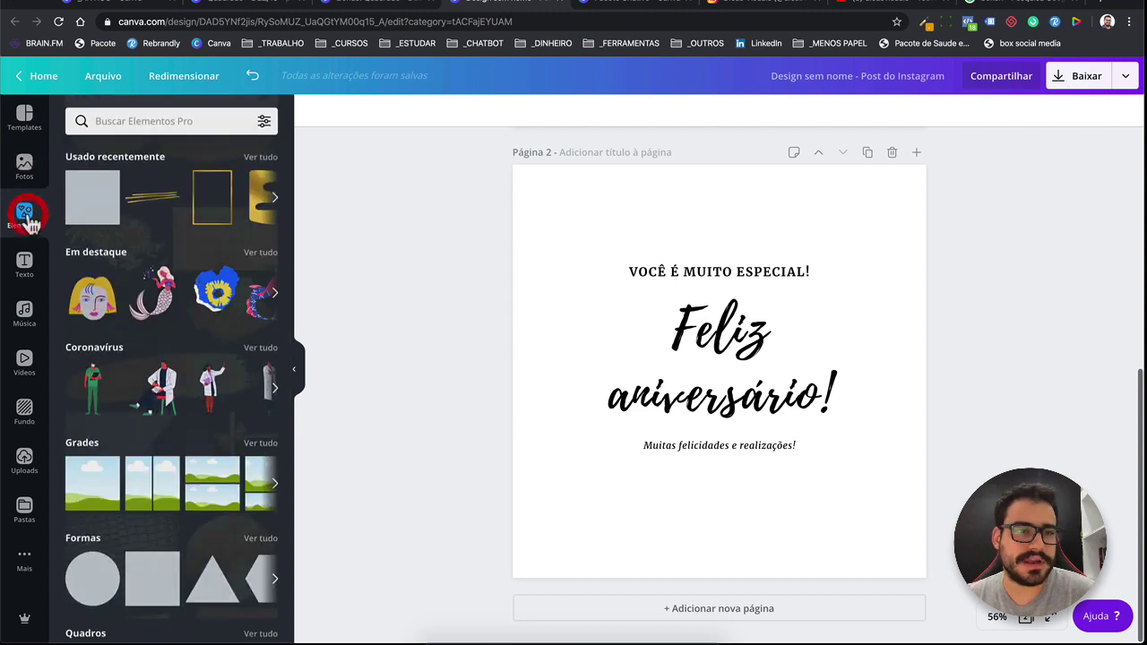
scroll(184, 330, down, 2)
scroll(182, 328, down, 2)
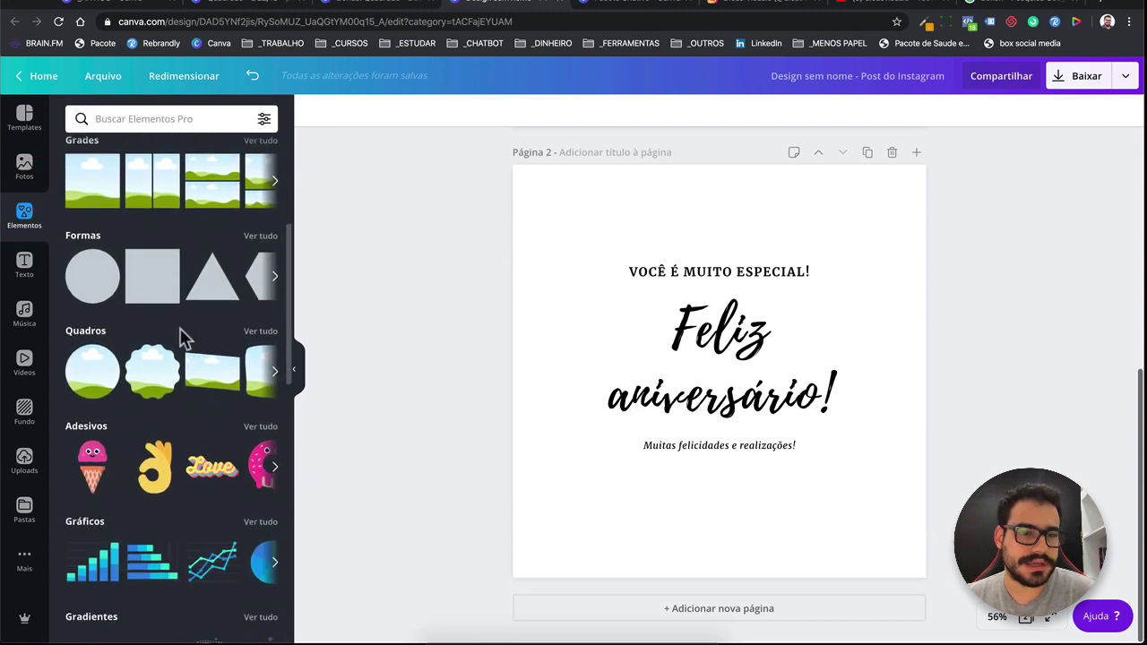
click(258, 332)
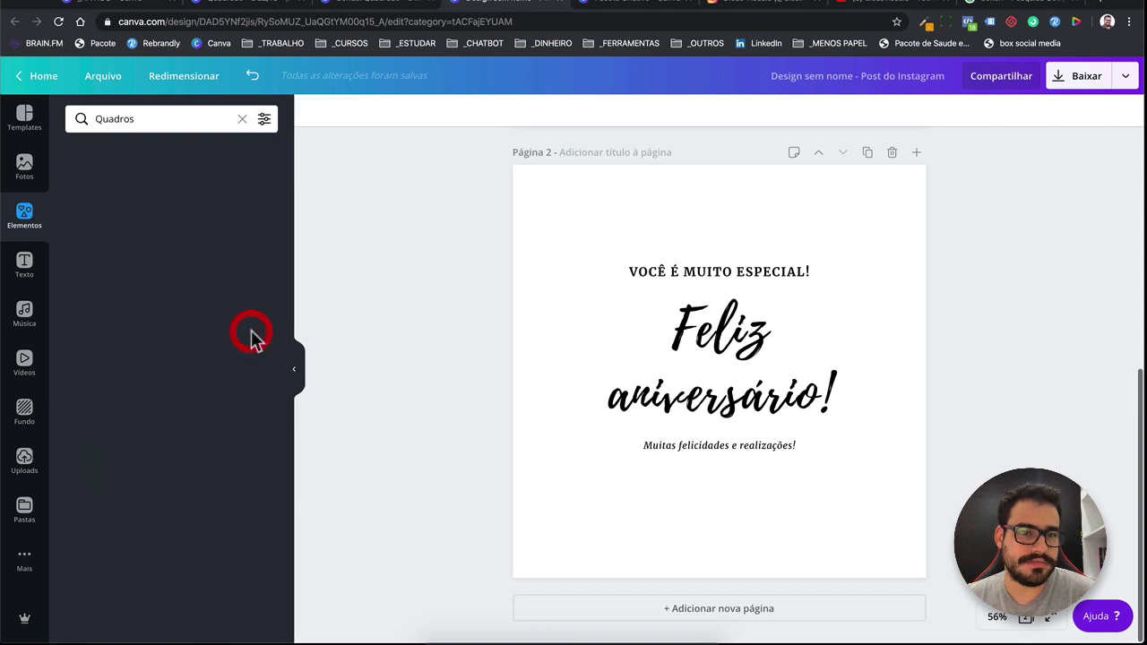
scroll(185, 464, down, 4)
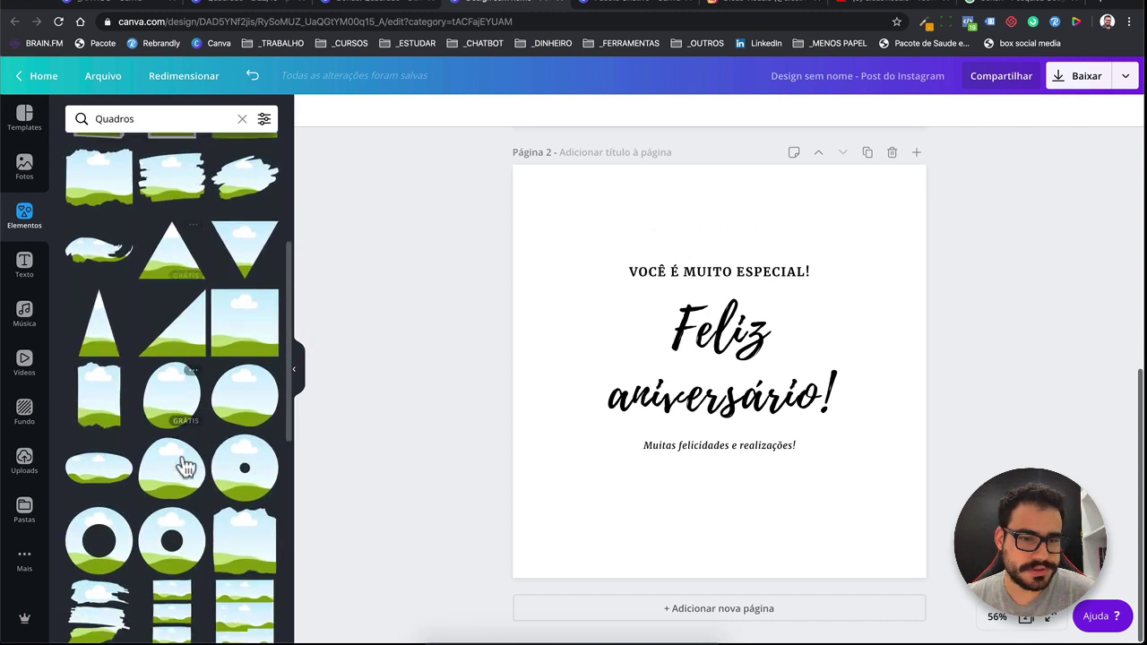
scroll(184, 464, down, 1)
scroll(188, 469, up, 5)
click(110, 192)
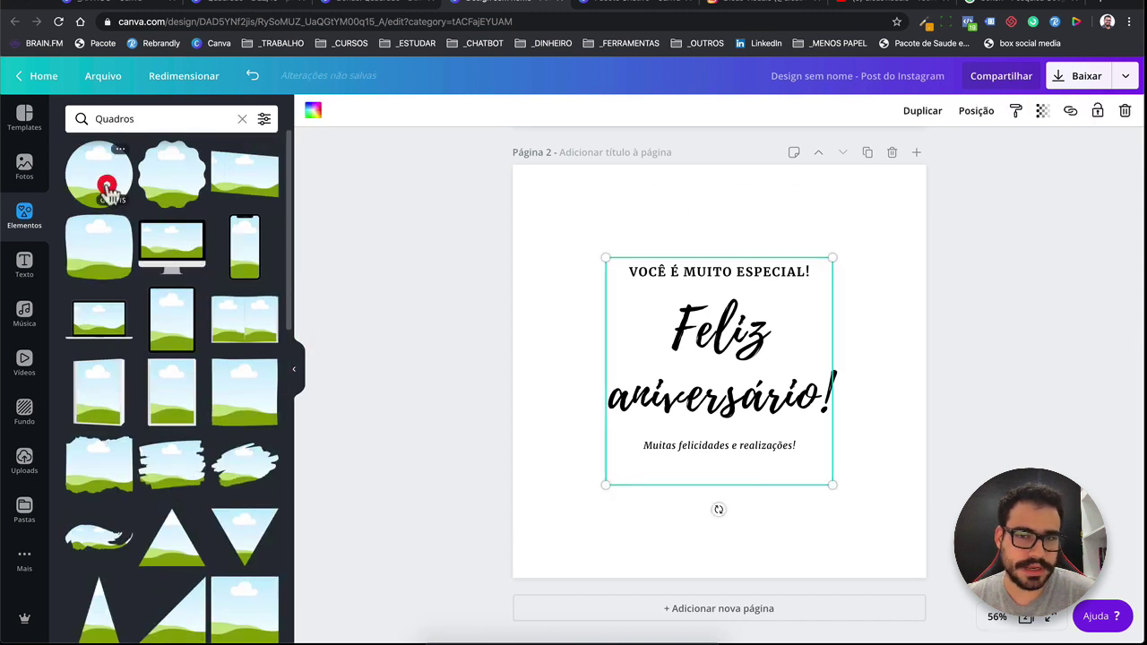
- Return to the Fotos 'gold' results and scroll through them
click(24, 167)
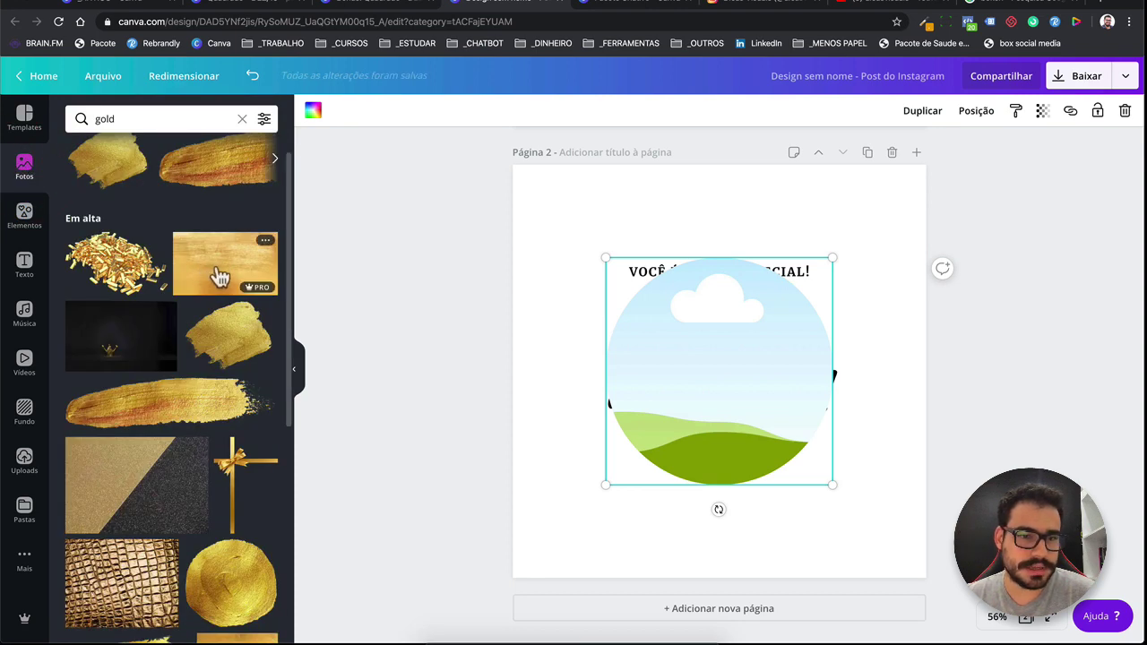
scroll(220, 278, down, 3)
scroll(220, 278, down, 3)
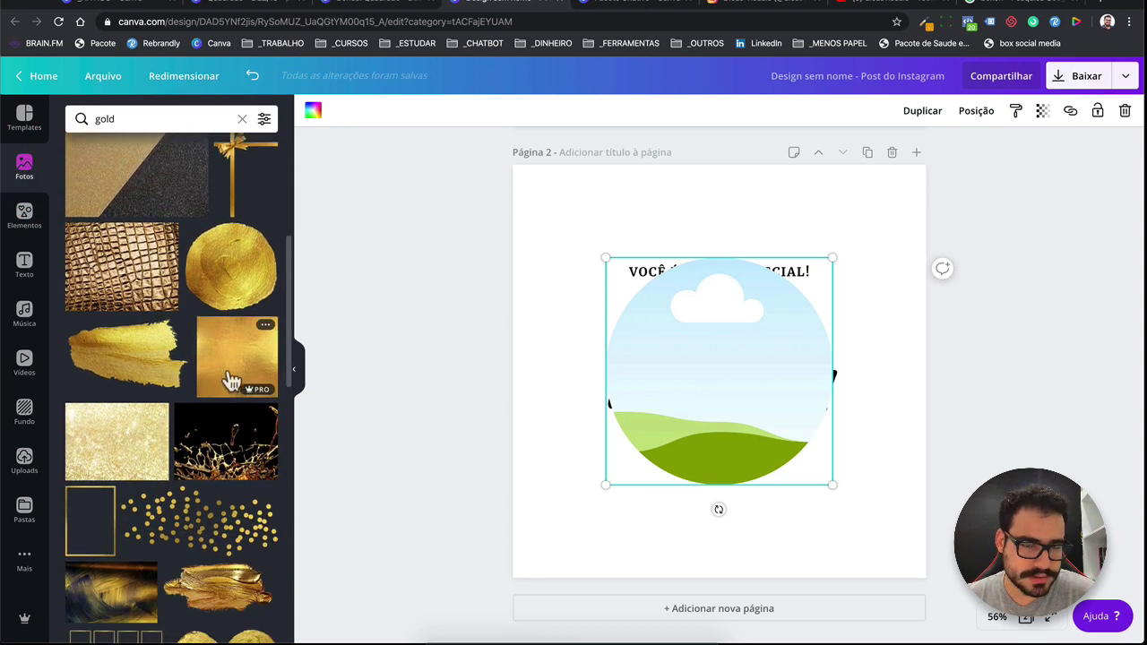
scroll(235, 377, down, 2)
- Fill the circle frame with the gold foil photo, then enlarge it and move it over the text
mouse_move(239, 282)
mouse_down()
mouse_move(684, 320)
mouse_move(683, 310)
mouse_up()
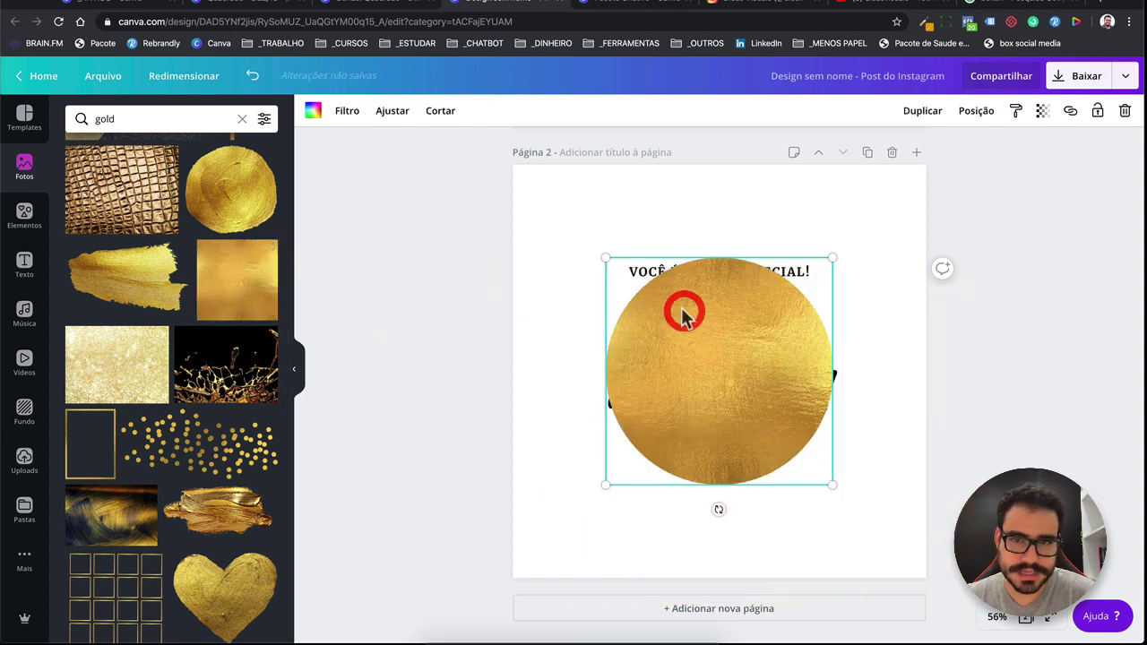
drag(834, 258, 953, 167)
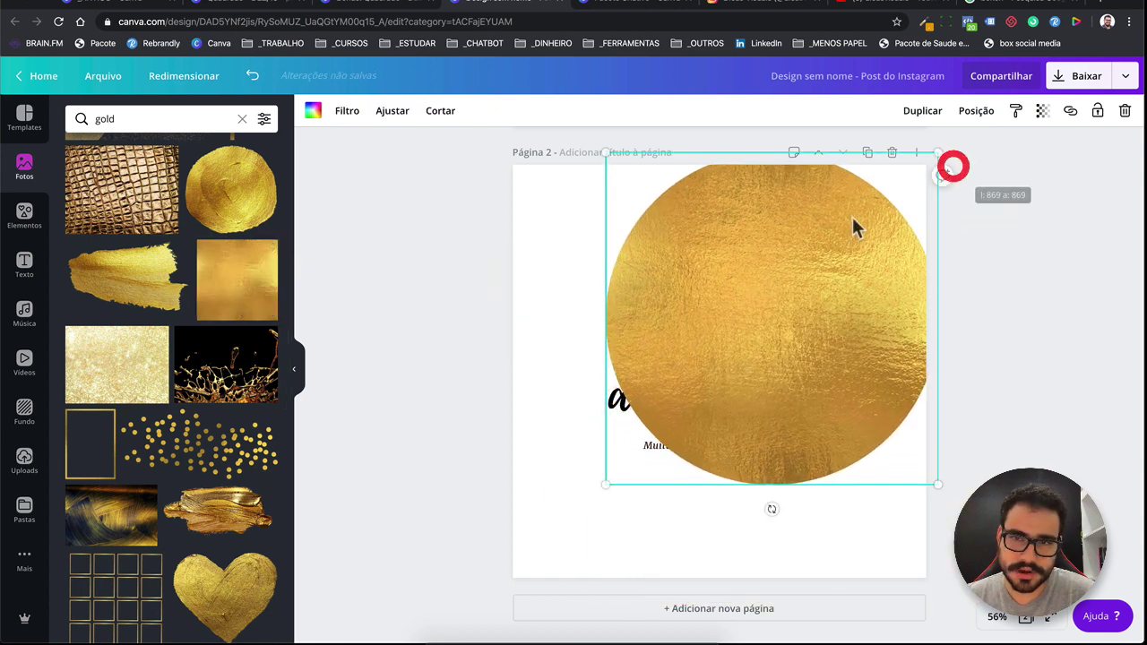
drag(852, 224, 787, 269)
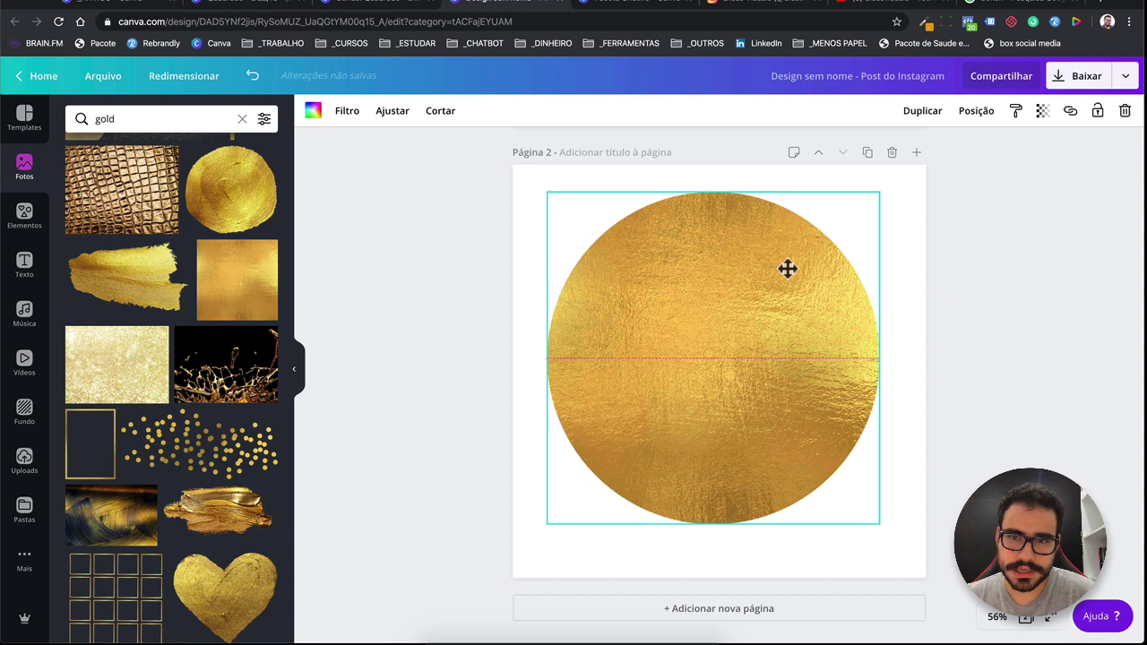
- Send the gold circle behind the birthday text and centre it on the page
click(976, 110)
click(915, 152)
click(981, 353)
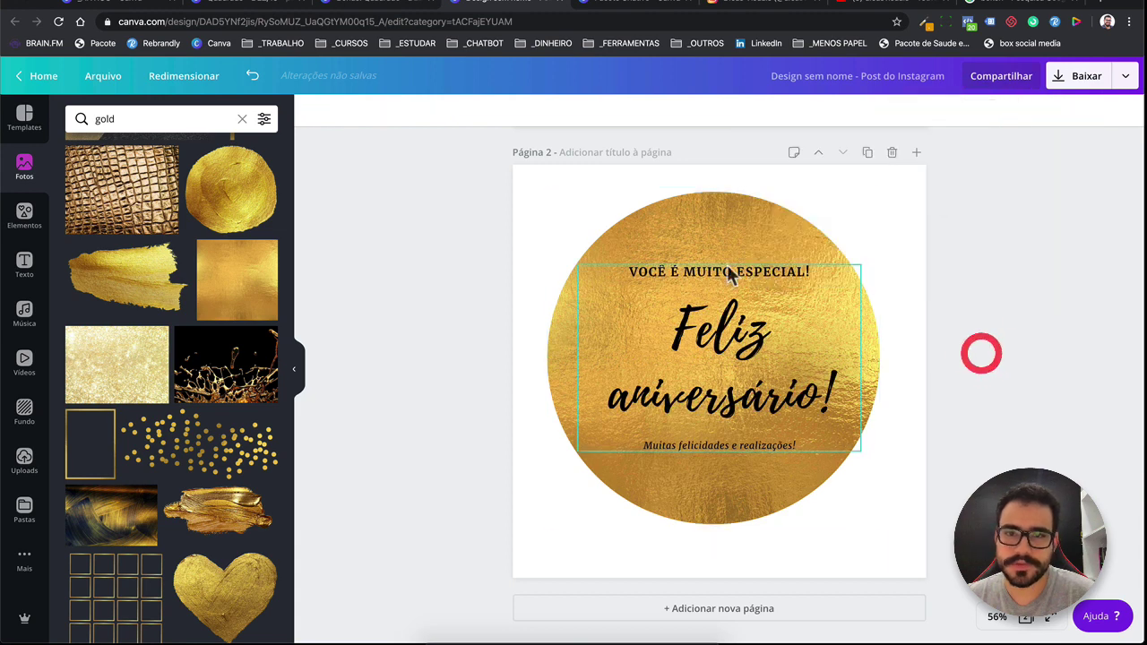
drag(714, 231, 720, 227)
click(515, 264)
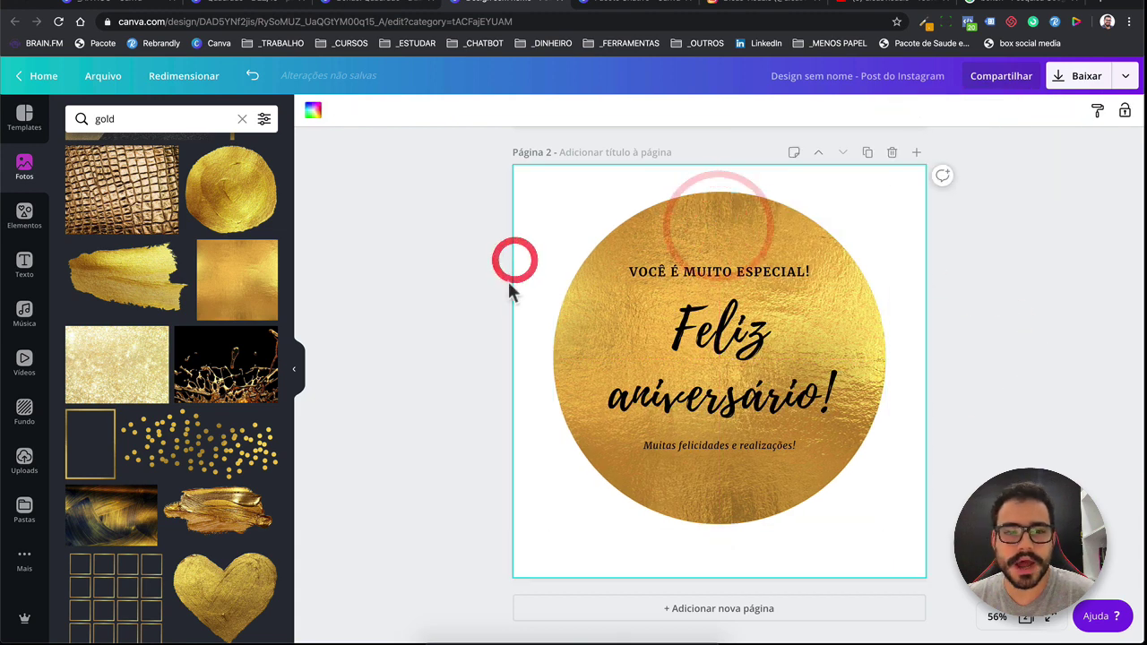
click(659, 619)
click(593, 393)
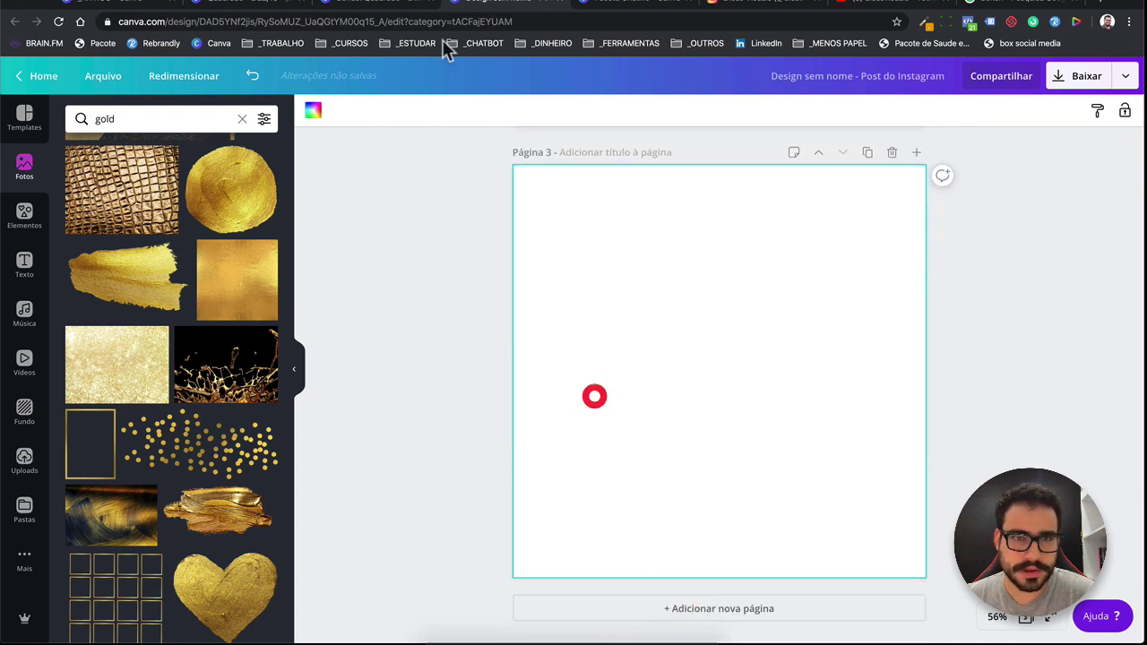
click(343, 5)
click(238, 5)
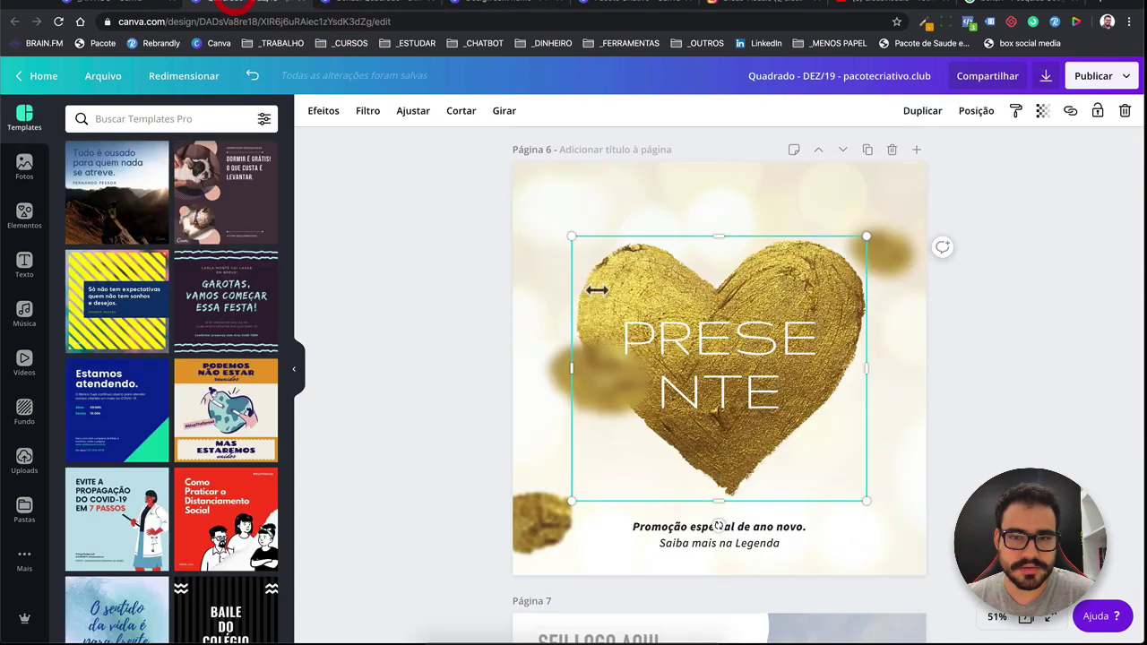
click(537, 9)
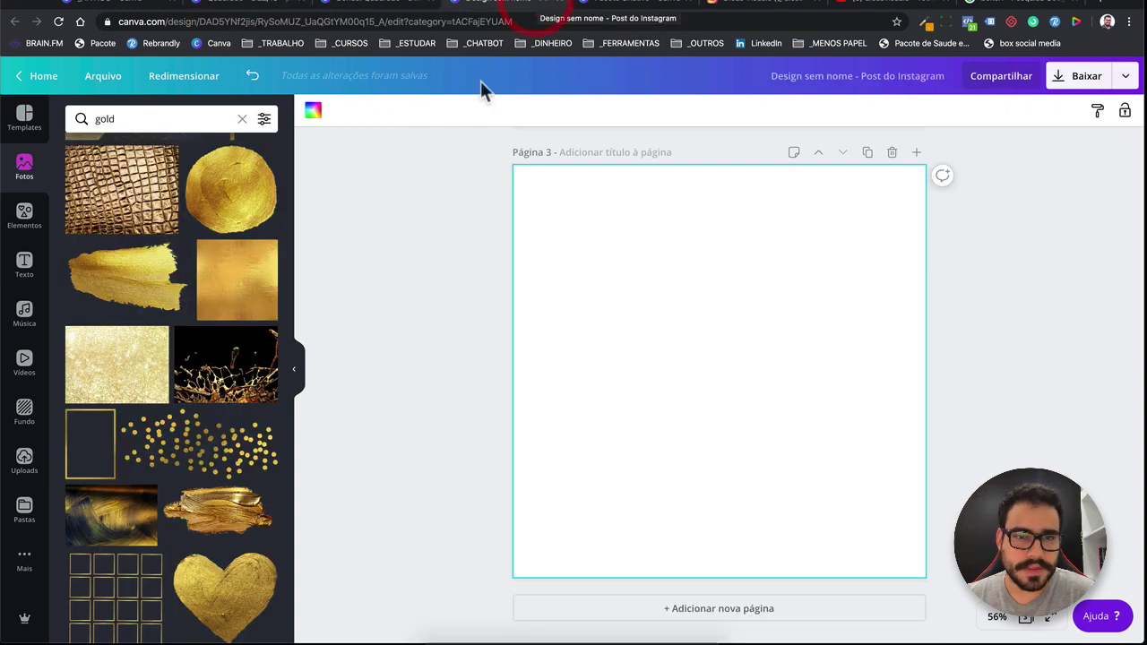
click(421, 201)
scroll(202, 262, down, 5)
scroll(207, 262, down, 5)
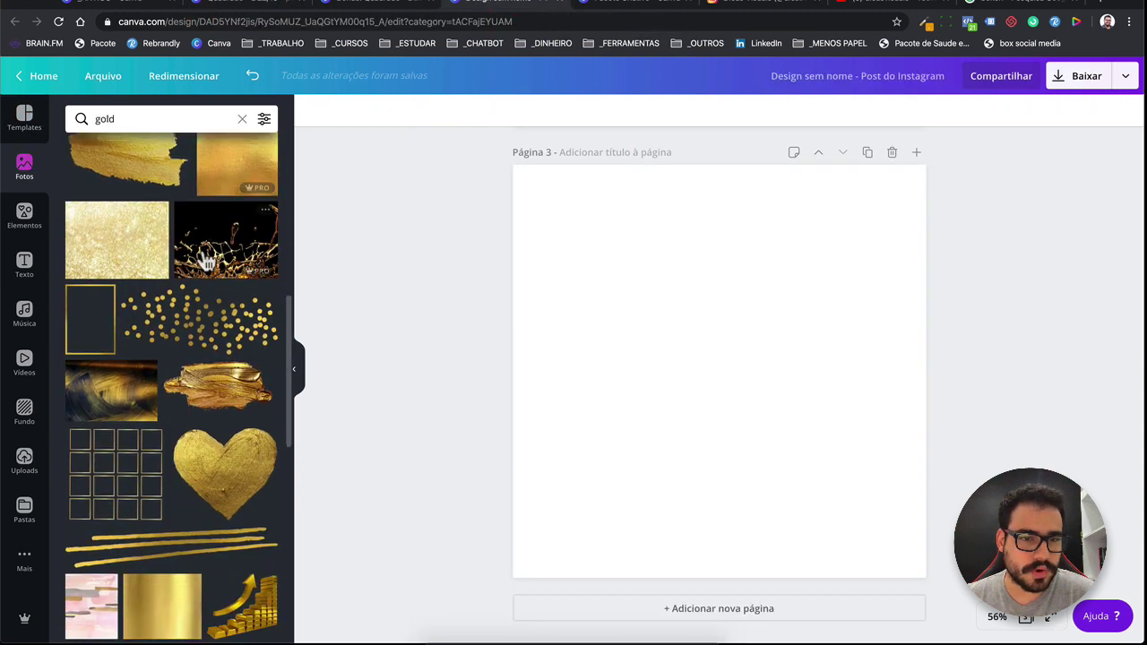
click(223, 407)
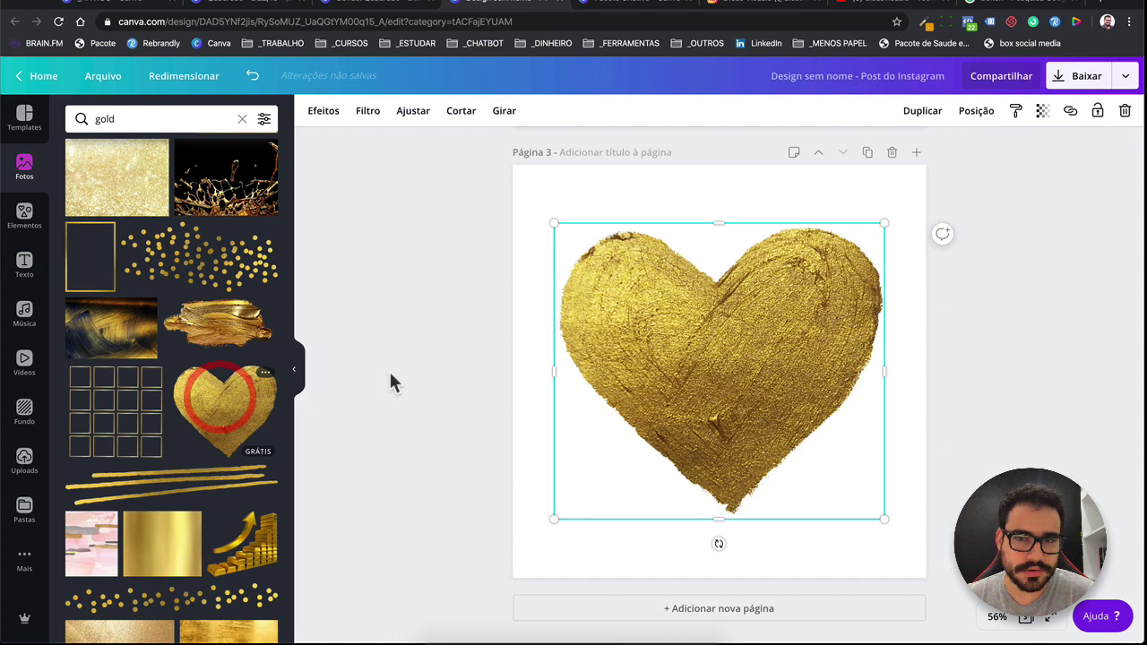
click(523, 346)
scroll(238, 353, down, 3)
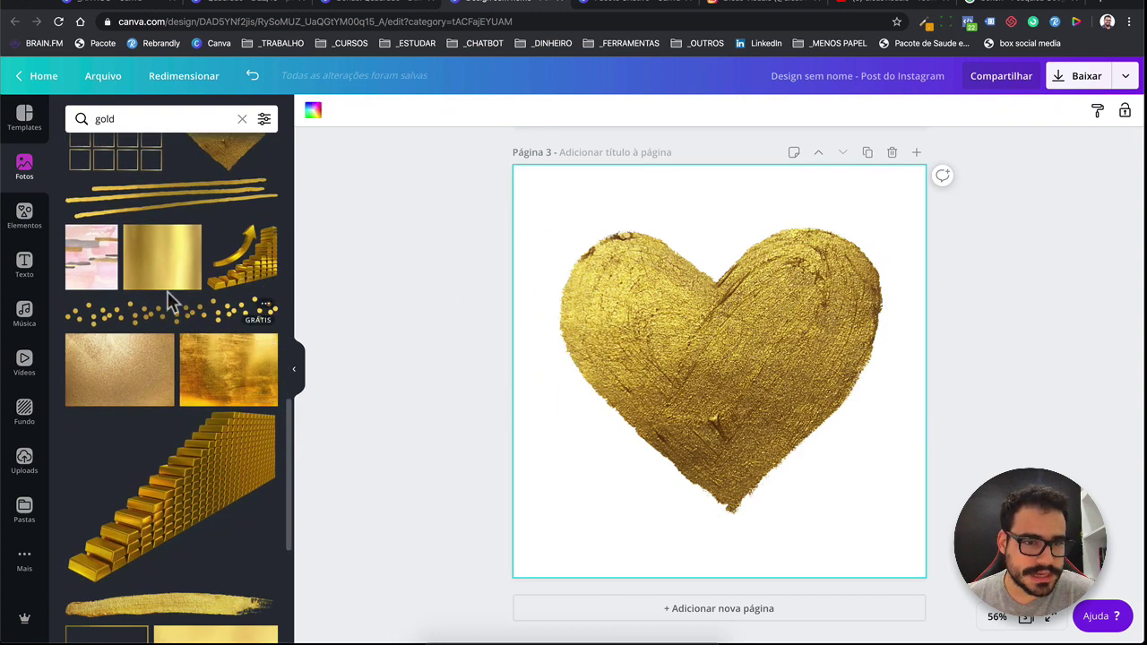
scroll(166, 301, down, 2)
scroll(161, 257, up, 2)
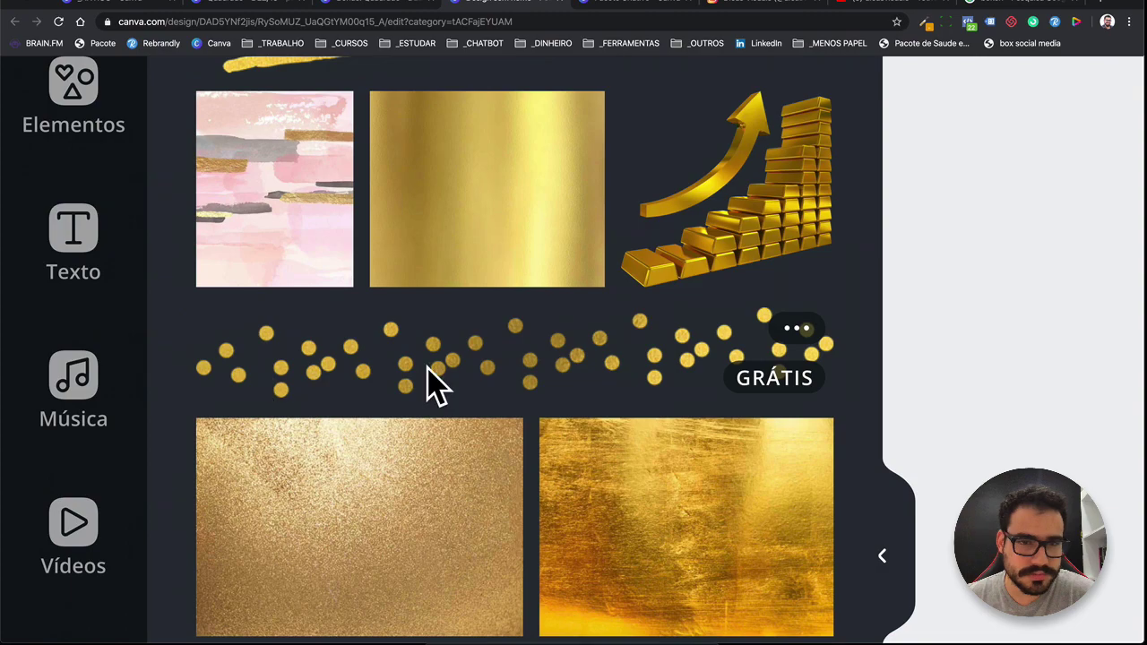
scroll(171, 309, up, 2)
scroll(170, 309, up, 3)
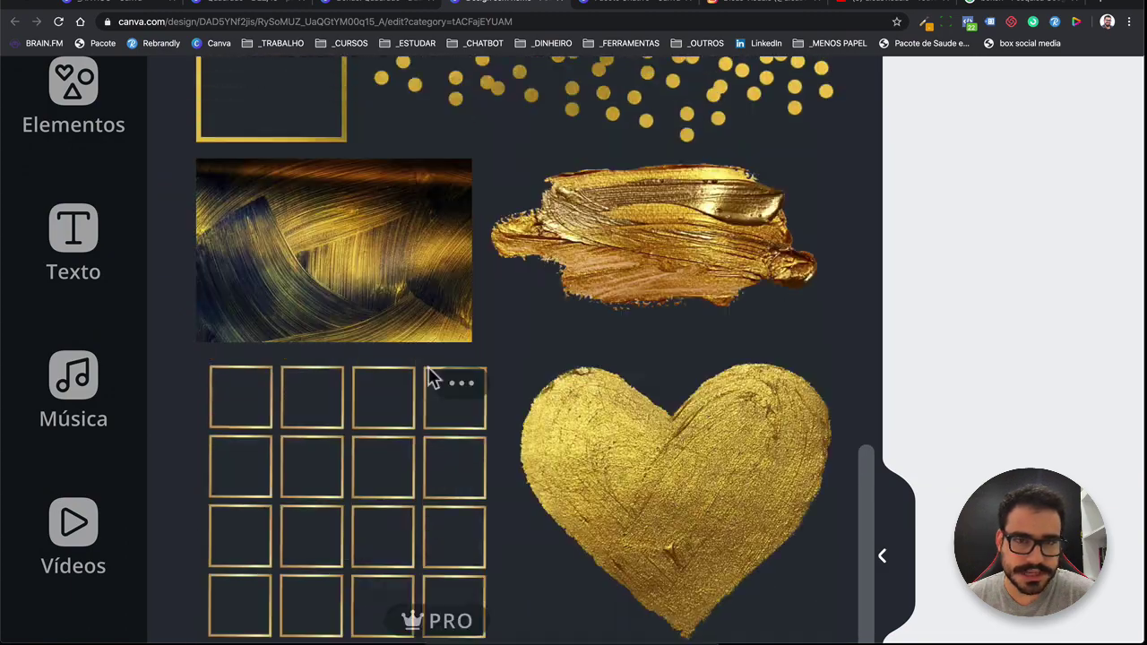
scroll(428, 372, up, 3)
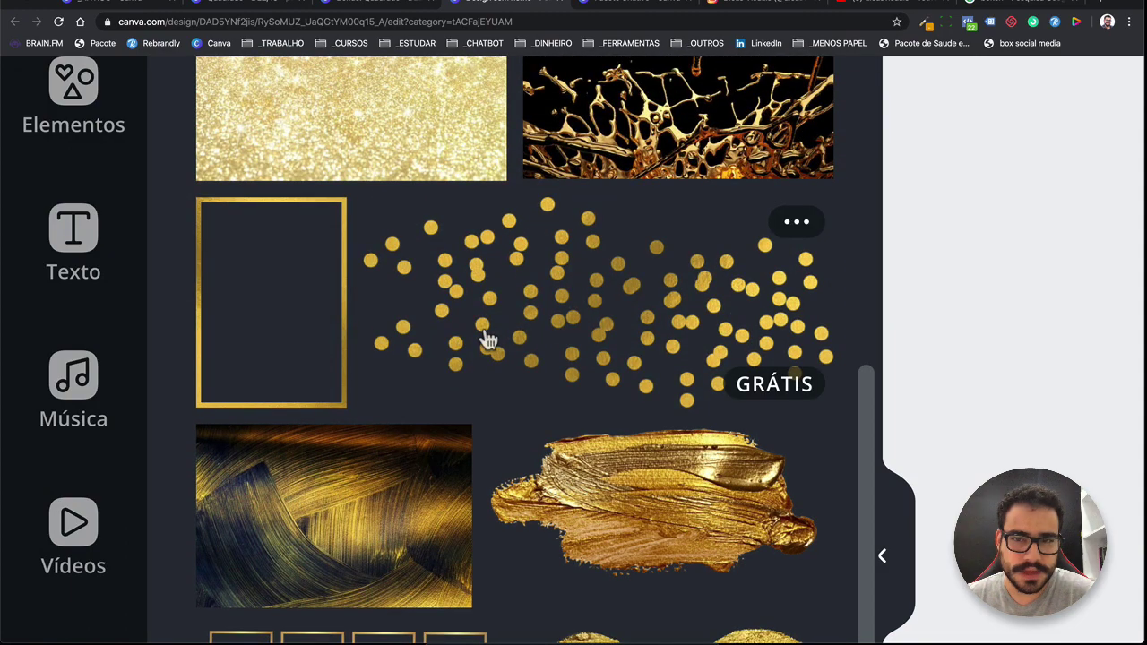
scroll(484, 341, up, 3)
scroll(484, 341, up, 5)
scroll(484, 341, up, 4)
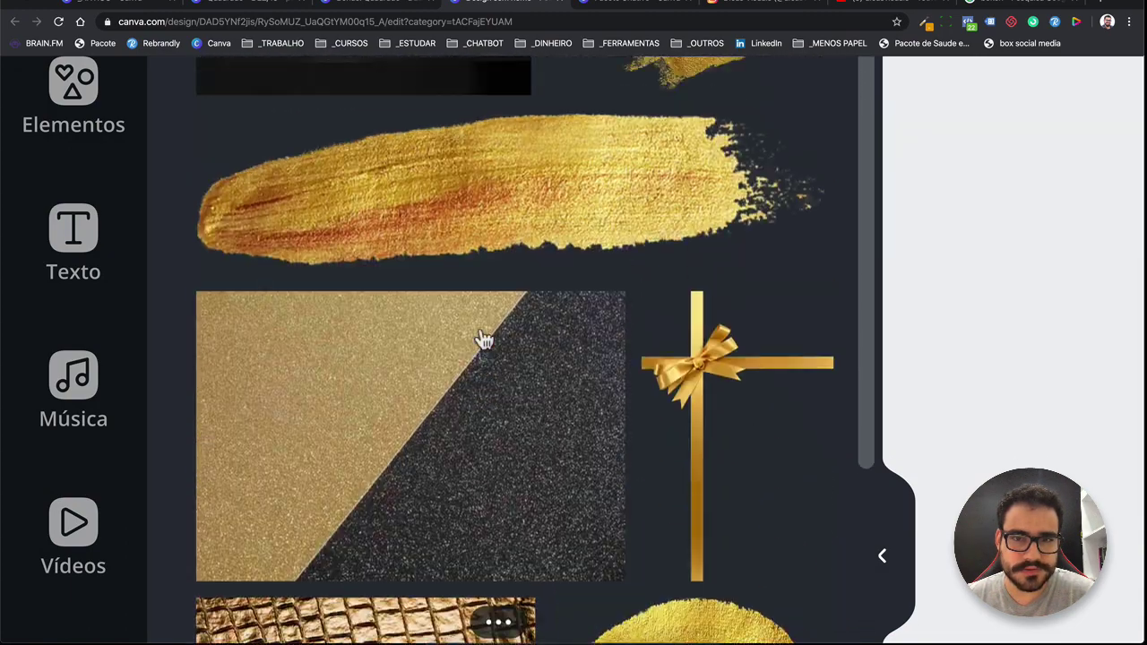
scroll(484, 340, up, 2)
scroll(484, 341, up, 4)
scroll(484, 340, up, 3)
scroll(484, 340, down, 3)
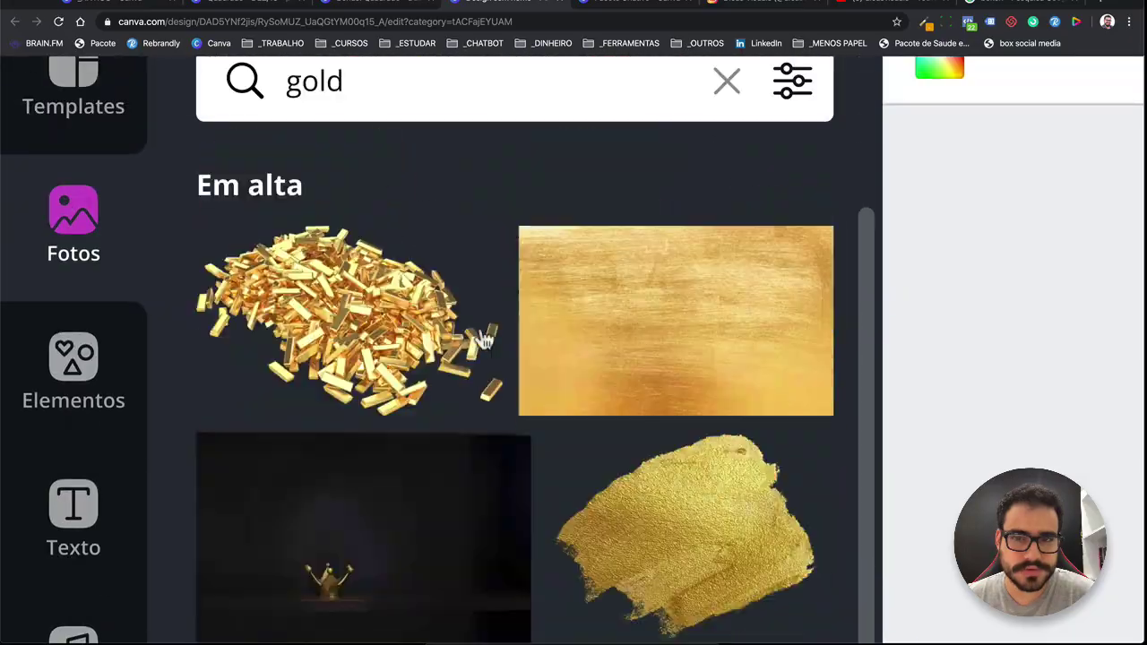
scroll(484, 341, down, 8)
scroll(484, 340, down, 5)
scroll(484, 341, down, 5)
scroll(484, 341, down, 5)
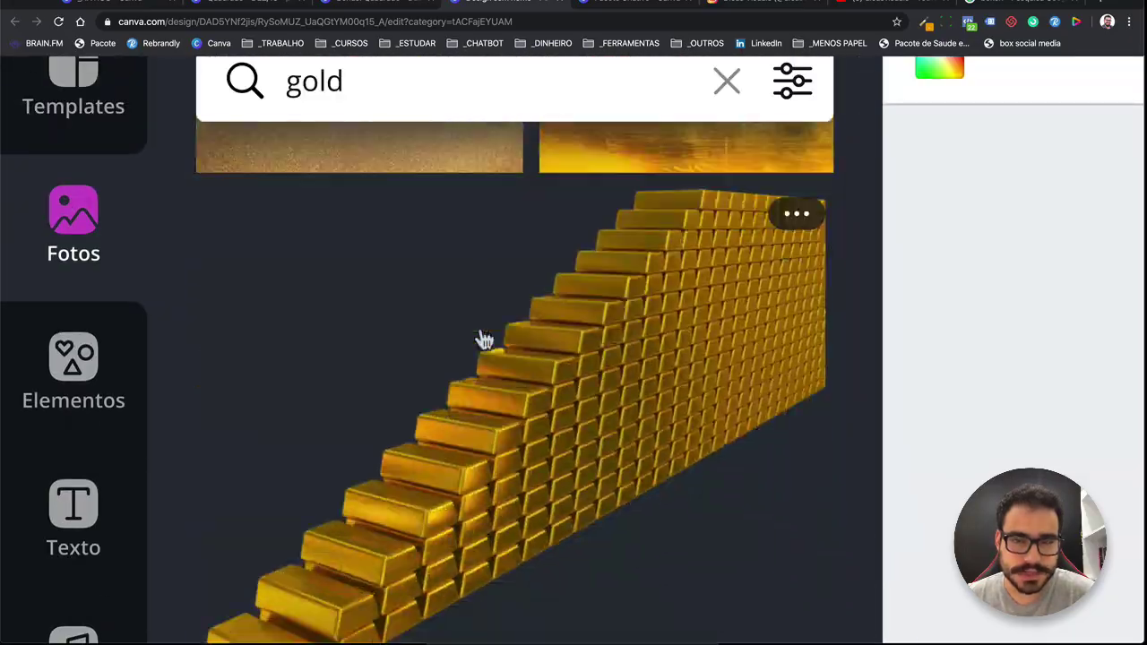
scroll(483, 341, down, 5)
scroll(484, 341, down, 5)
scroll(484, 341, down, 5)
scroll(484, 341, down, 5)
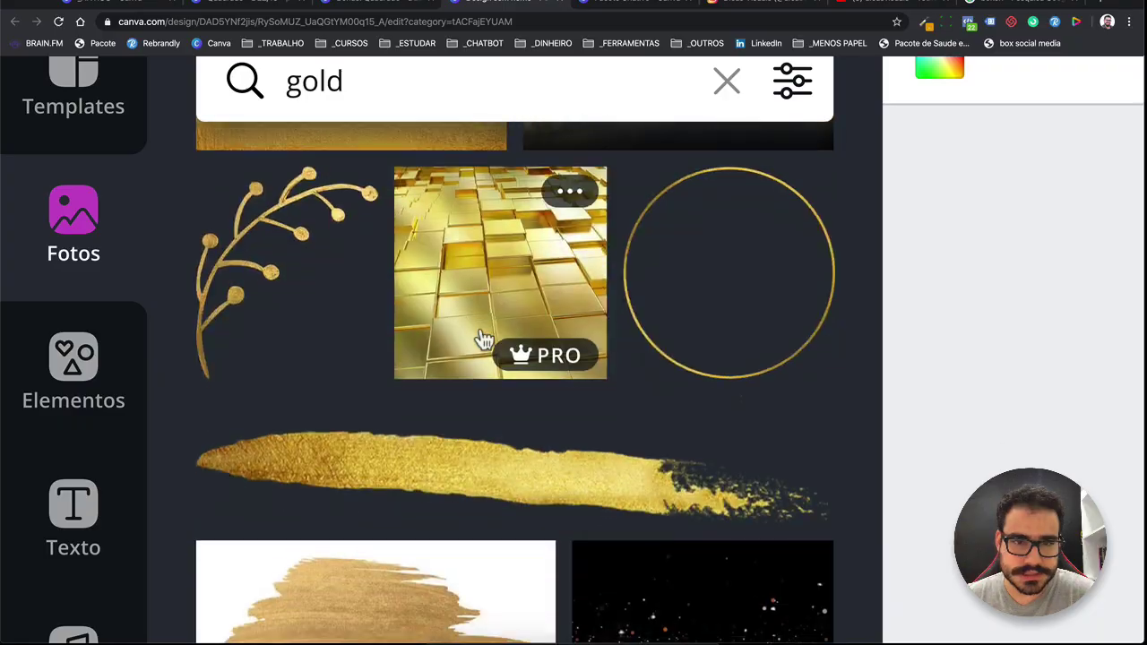
scroll(484, 340, down, 4)
scroll(484, 340, down, 5)
scroll(484, 340, down, 5)
scroll(484, 341, down, 5)
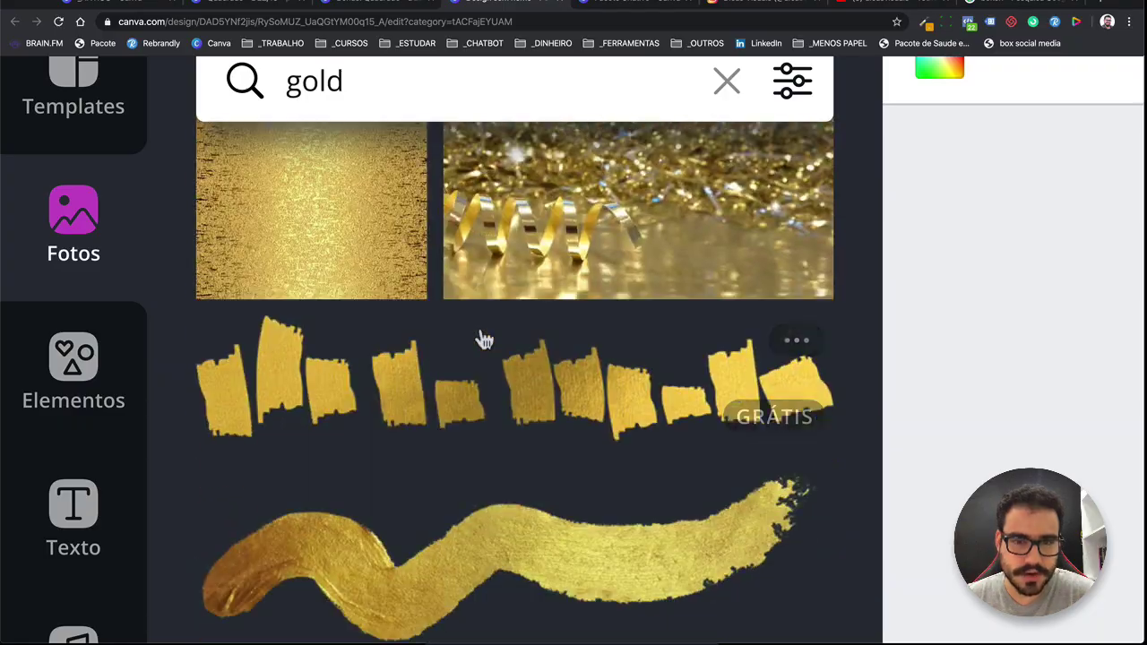
scroll(484, 340, down, 2)
scroll(484, 340, down, 5)
scroll(484, 340, down, 4)
scroll(484, 341, up, 5)
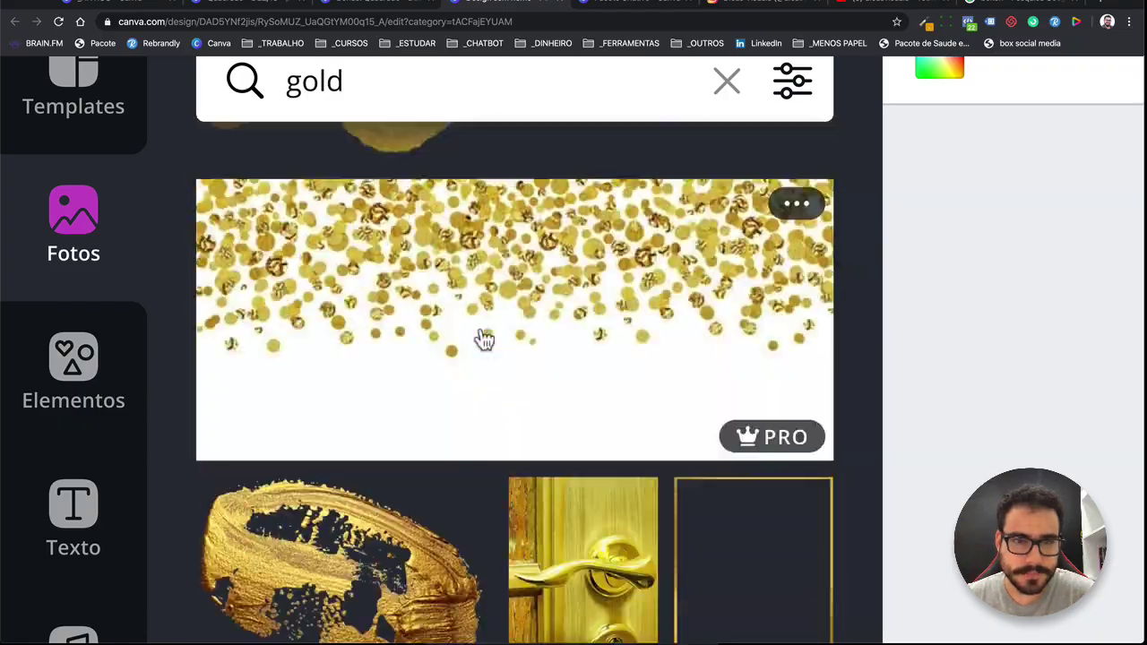
scroll(484, 341, down, 2)
scroll(483, 340, up, 10)
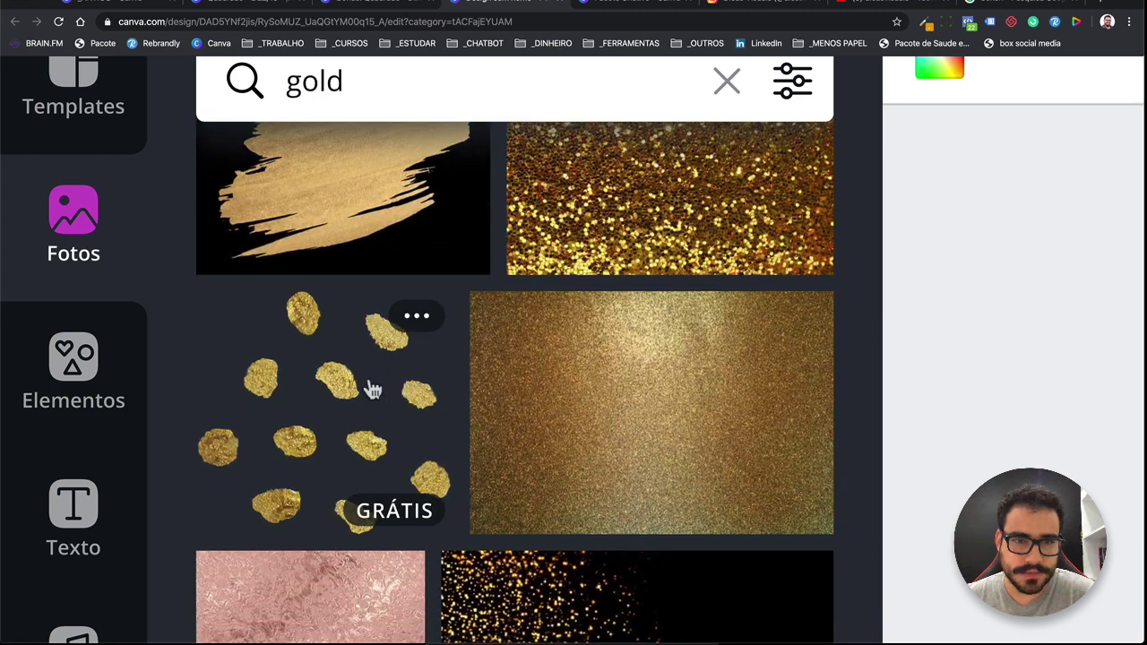
- Add the scattered gold nuggets photo below the heart and crop it to one nugget
click(371, 385)
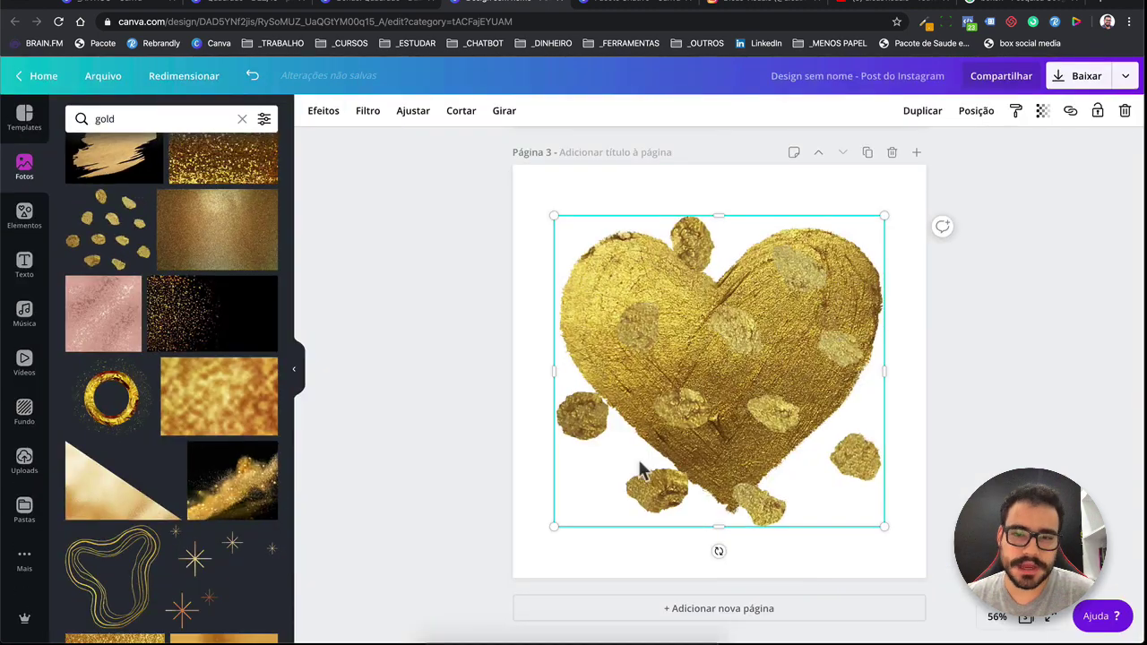
drag(640, 467, 599, 509)
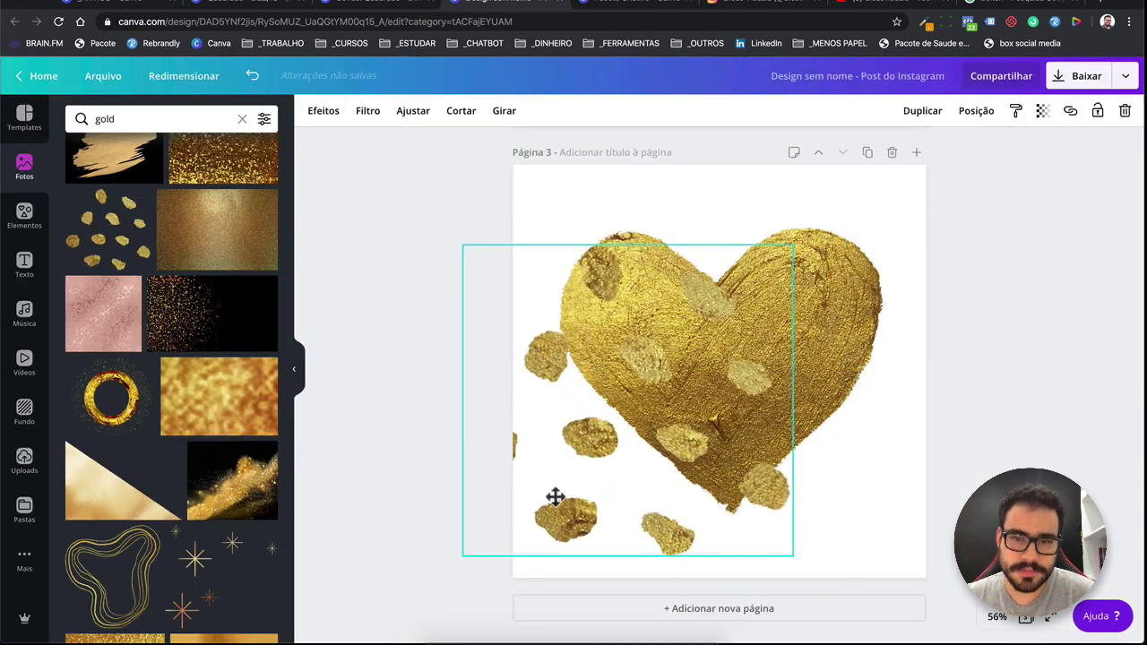
click(461, 113)
drag(512, 260, 573, 478)
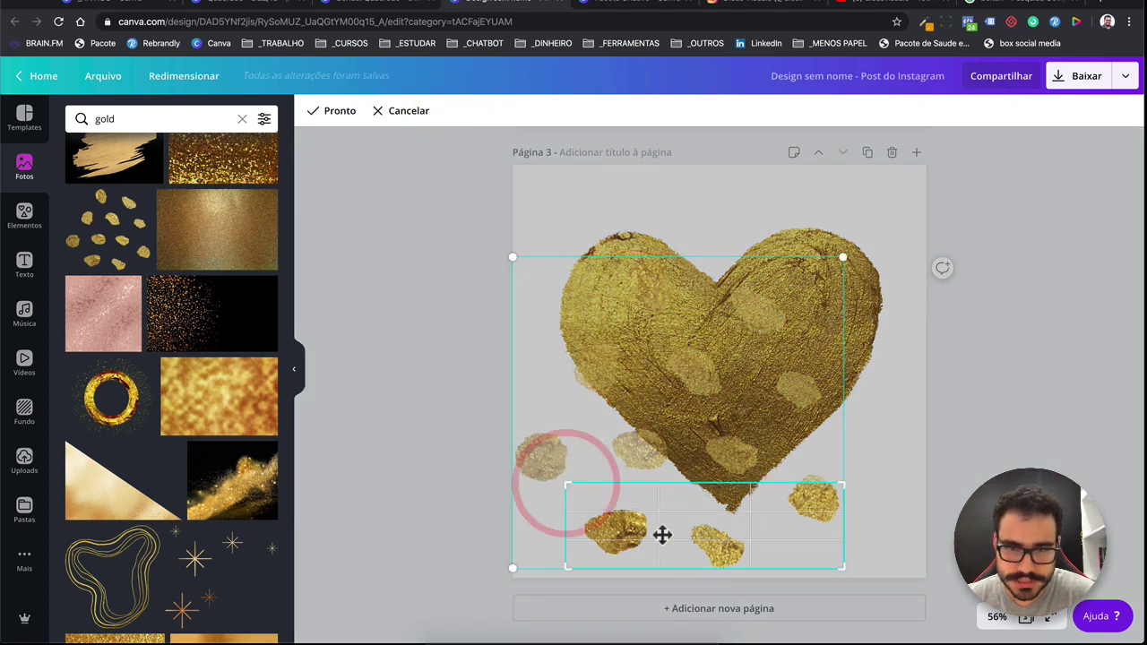
drag(811, 565, 681, 557)
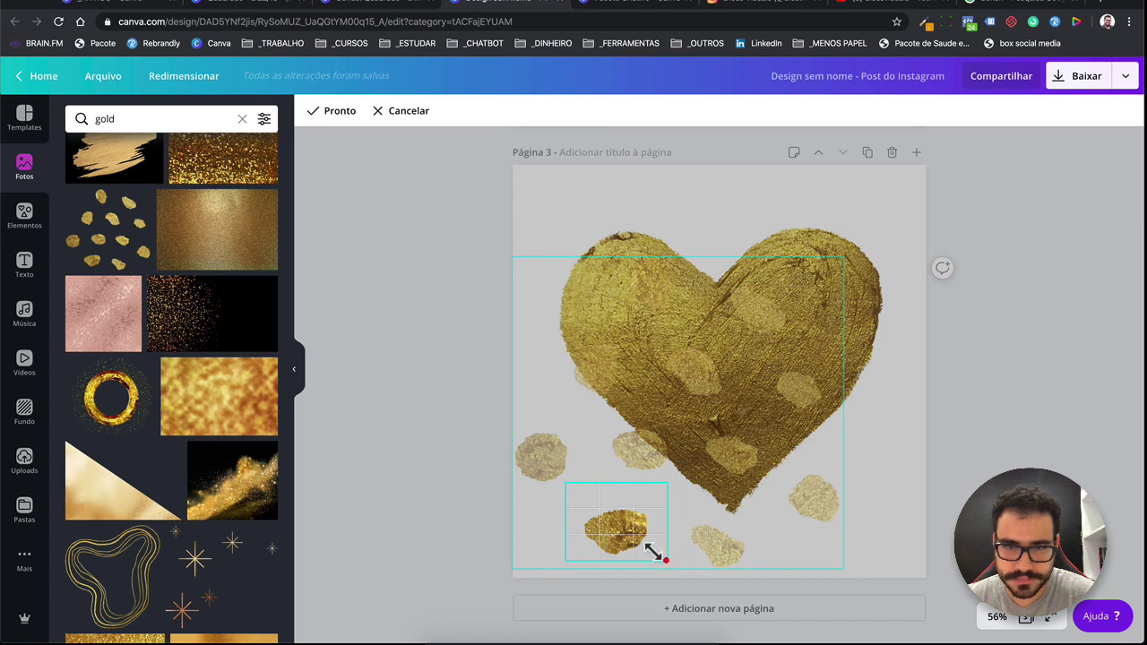
click(336, 111)
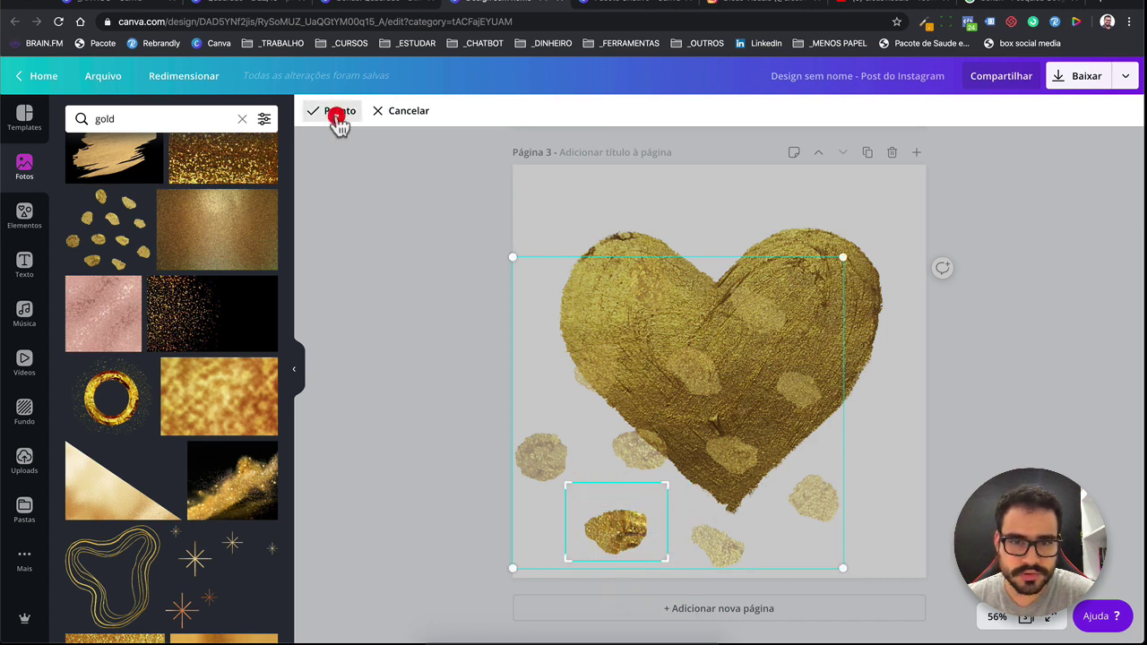
- Blur the nugget with Desfoque 32, then enlarge it and place it left of the heart
click(402, 118)
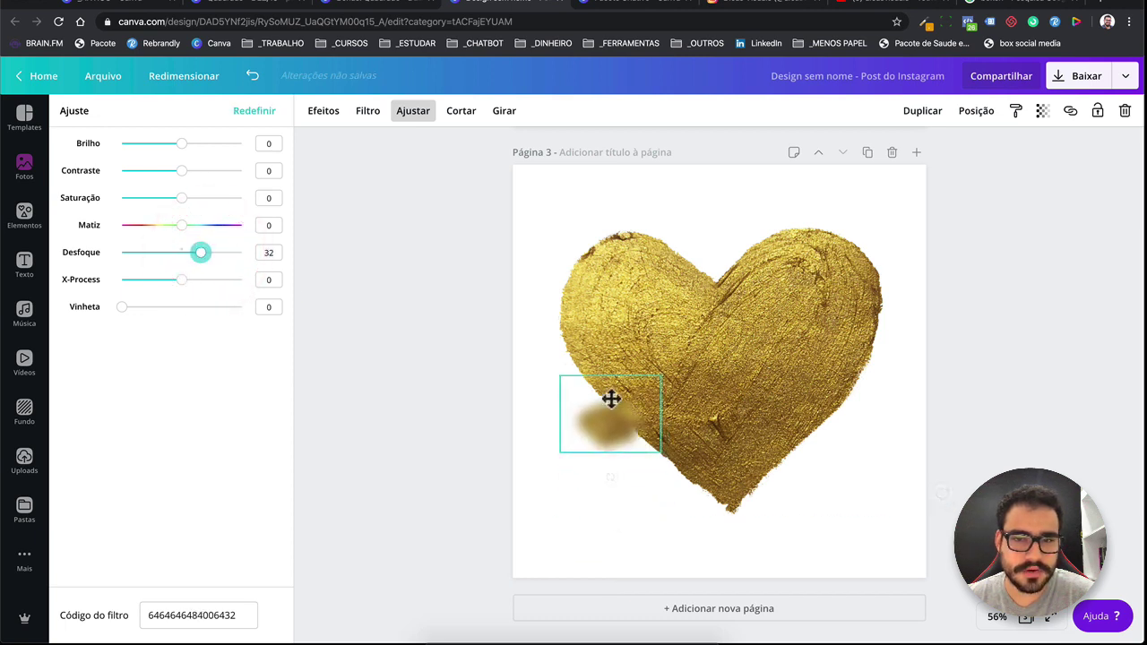
drag(625, 538, 599, 372)
drag(545, 400, 481, 449)
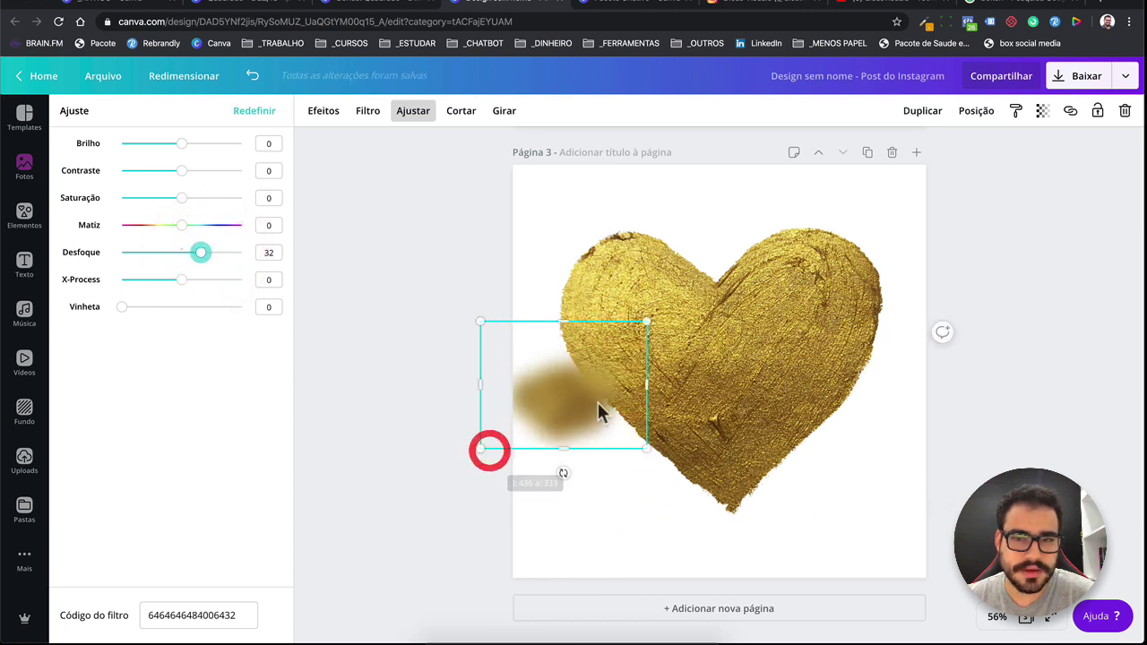
drag(599, 402, 614, 387)
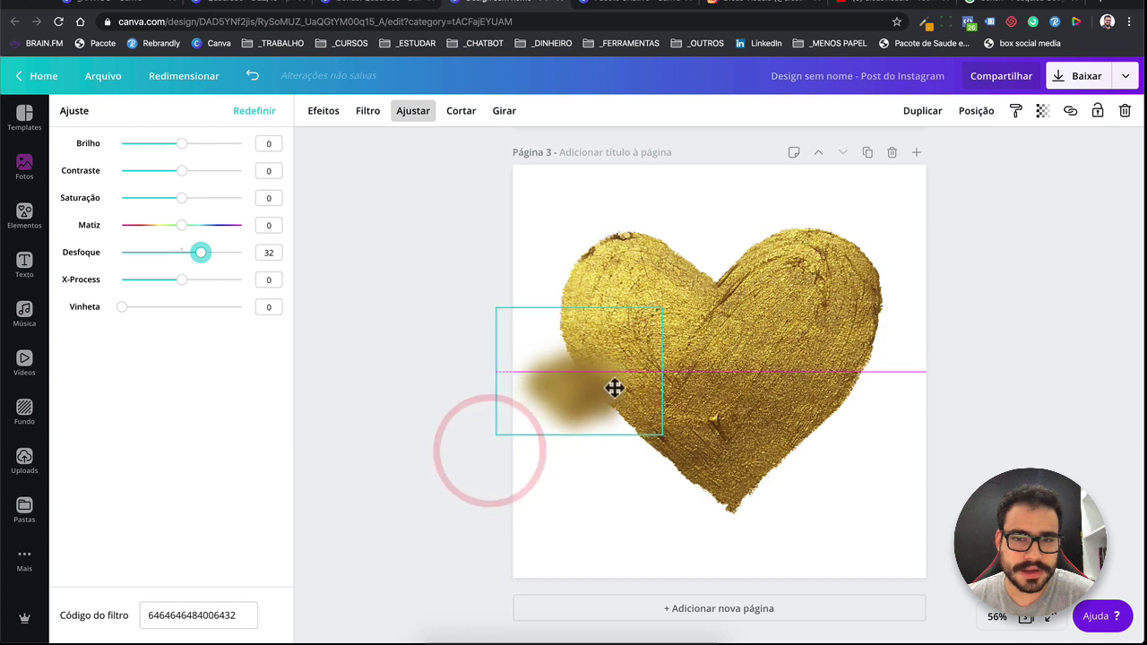
- Add a smaller blurred copy behind the heart's top-right lobe
click(923, 111)
drag(595, 382, 775, 243)
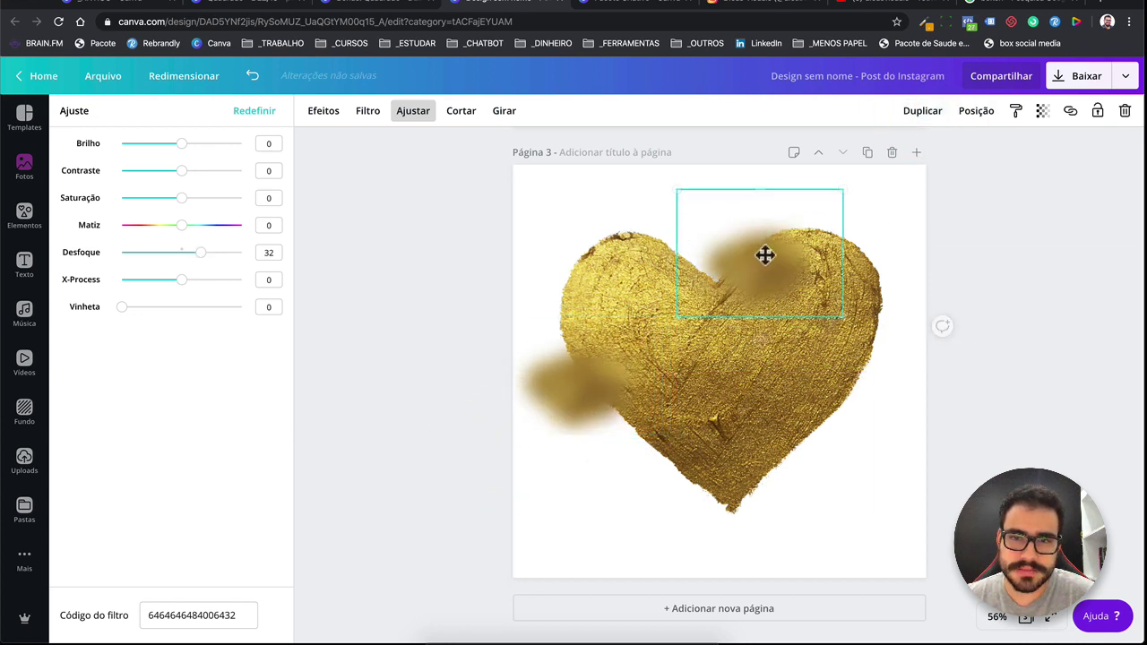
mouse_move(691, 298)
mouse_down()
mouse_move(863, 184)
mouse_move(841, 224)
mouse_up()
click(976, 110)
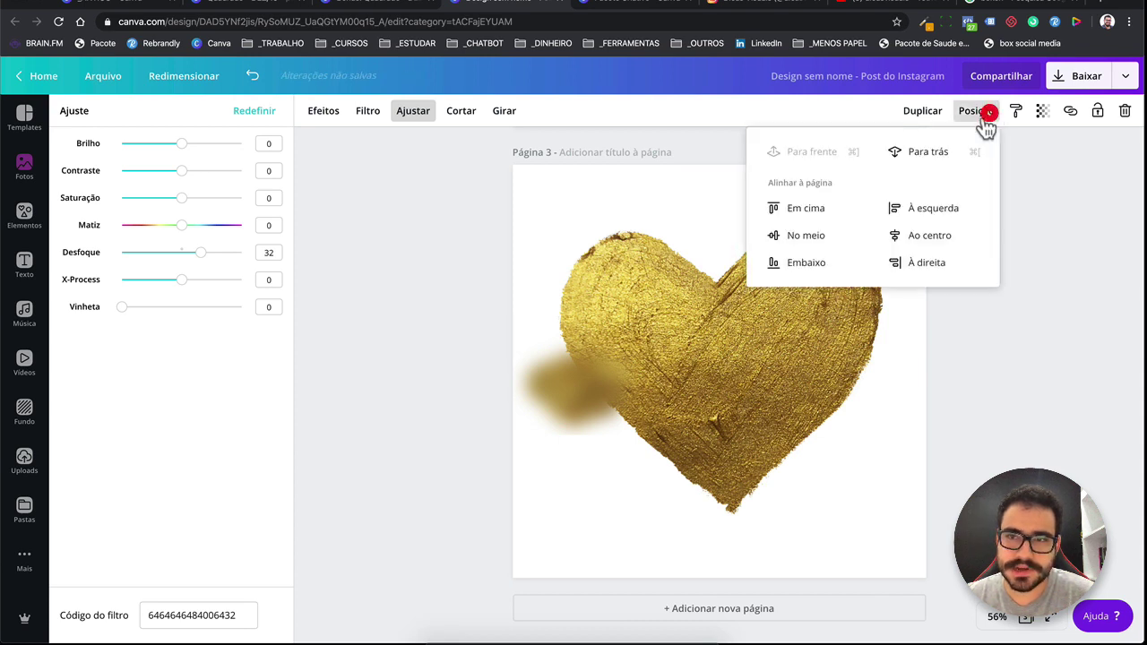
click(932, 154)
click(959, 328)
drag(830, 210, 846, 208)
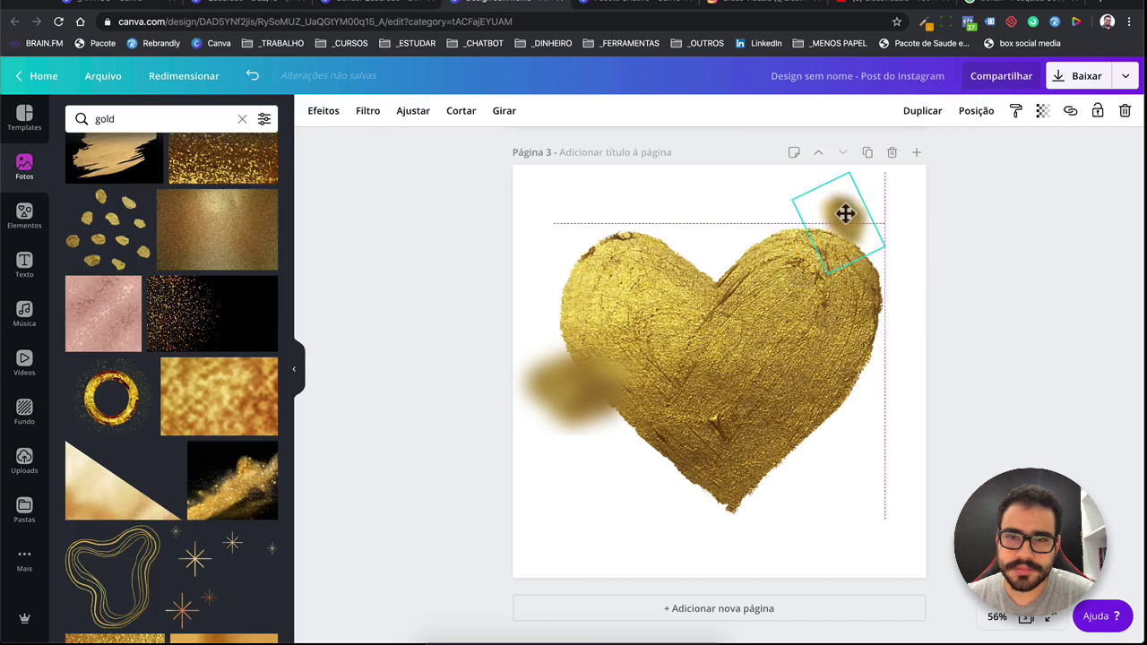
- Add a large blurred nugget at the lower right and a small rotated one above the heart
click(572, 387)
click(922, 110)
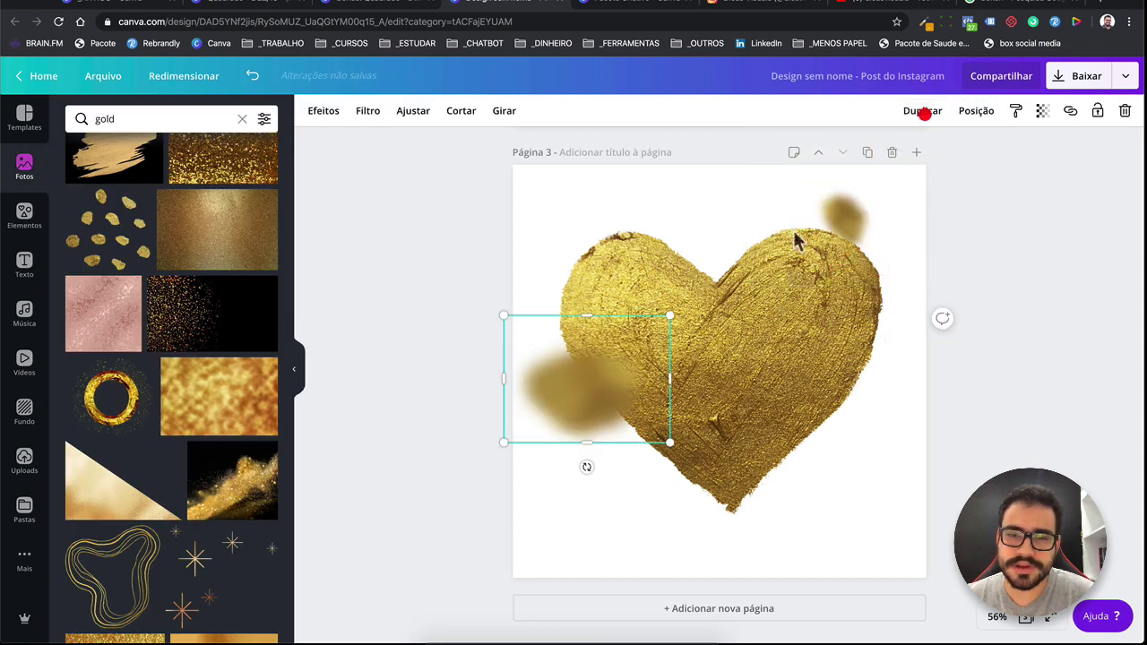
drag(596, 414, 861, 546)
drag(933, 474, 1075, 366)
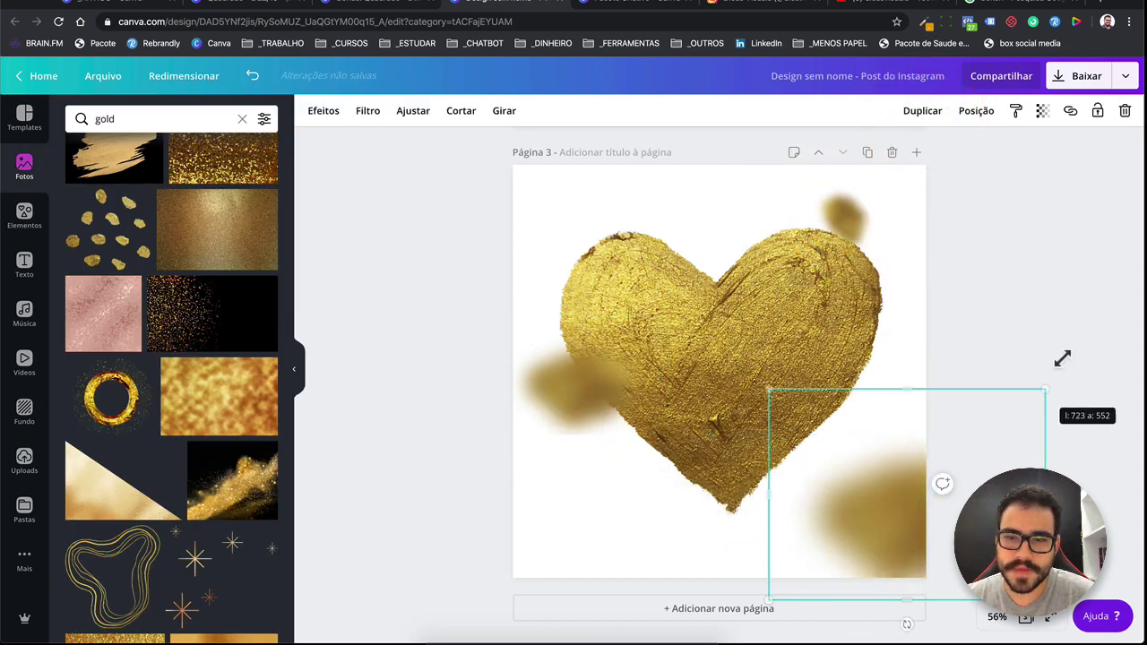
drag(883, 500, 843, 513)
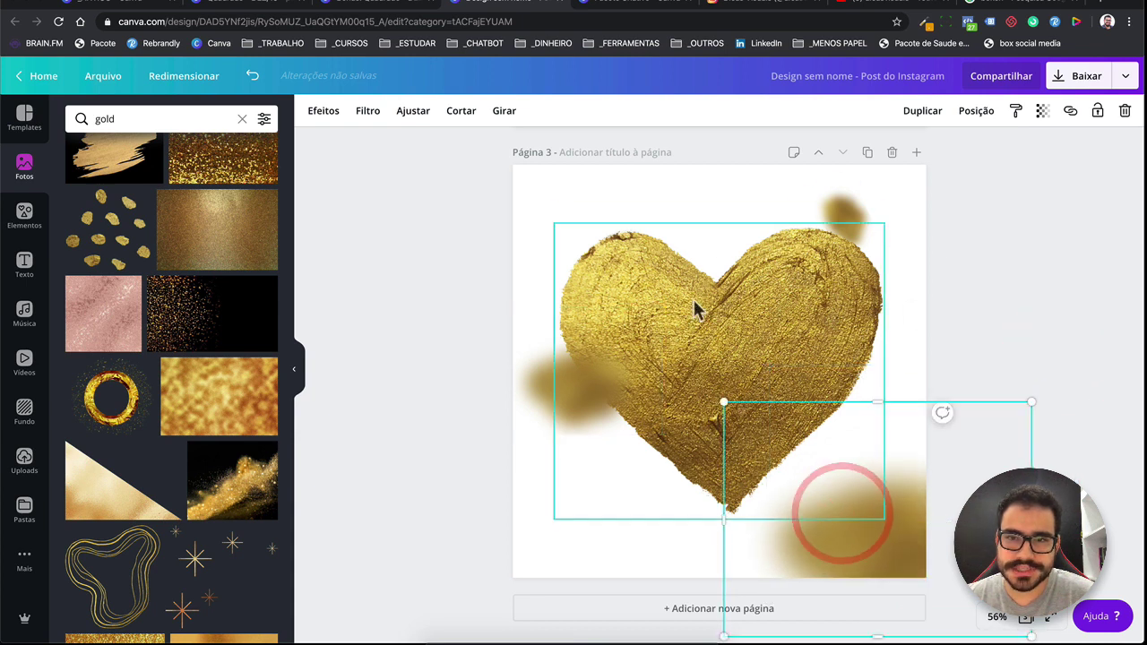
click(845, 202)
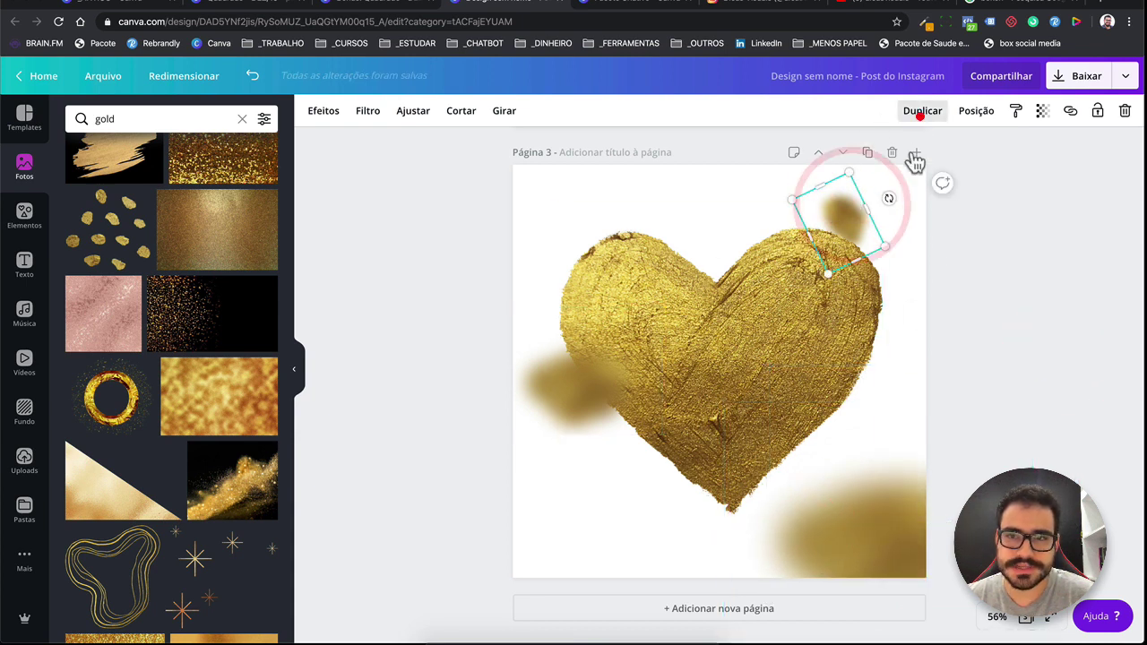
mouse_move(889, 248)
mouse_down()
mouse_move(859, 234)
mouse_move(730, 231)
mouse_up()
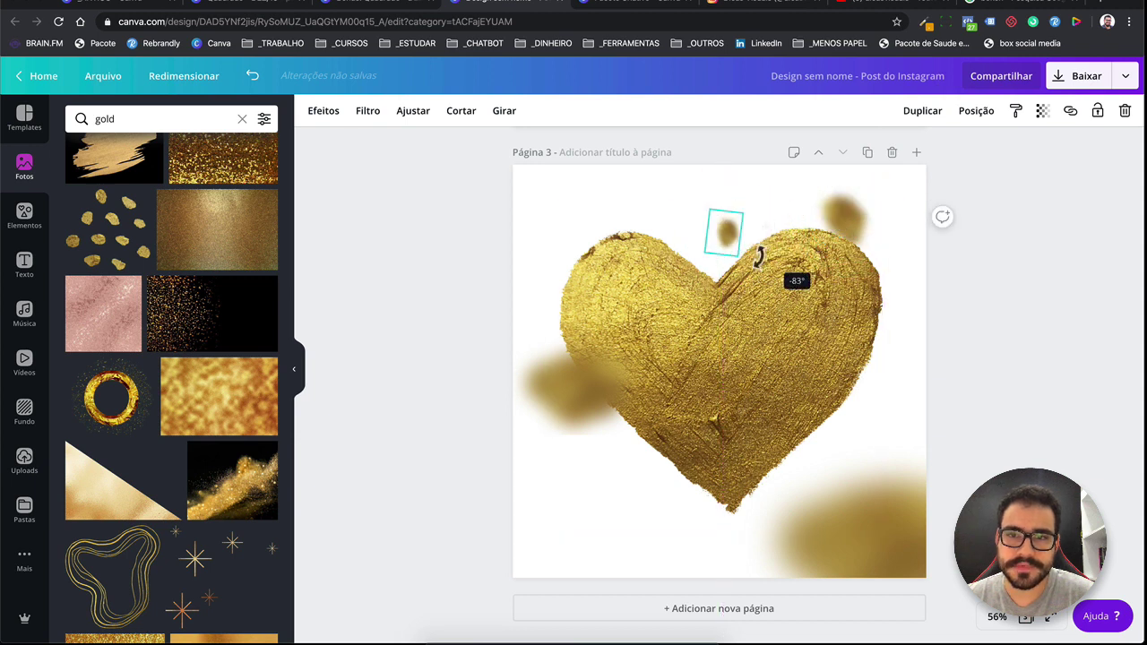
click(486, 264)
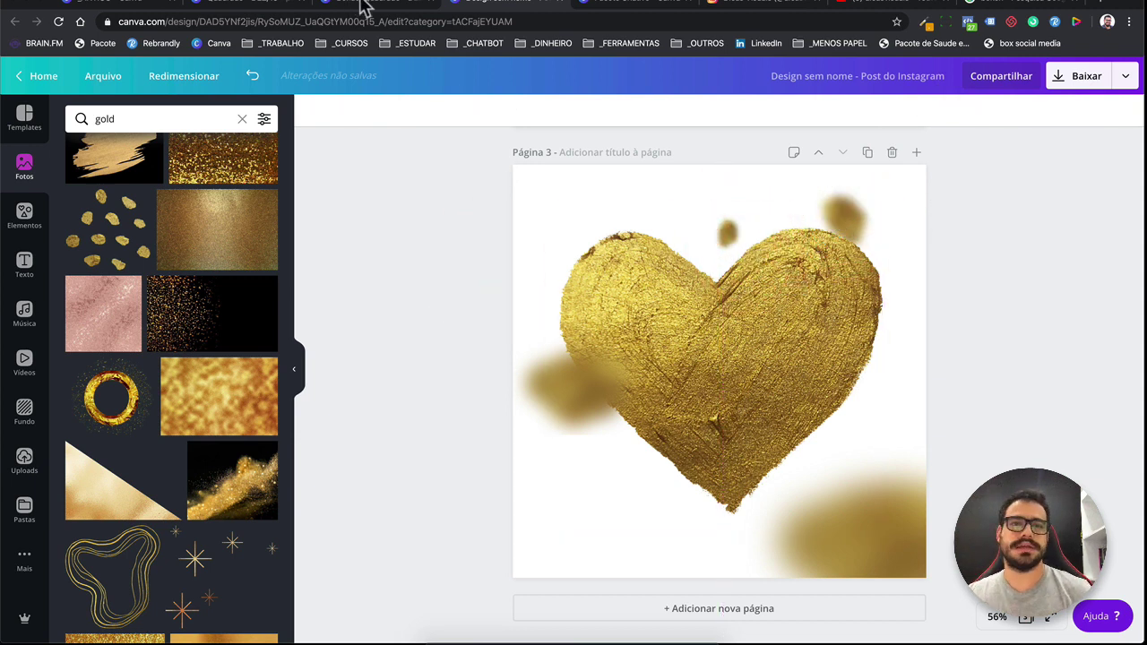
- Check the PRESENTE text in the Quadrado DEZ/19 example, then scroll the birthday design to page 1
click(285, 9)
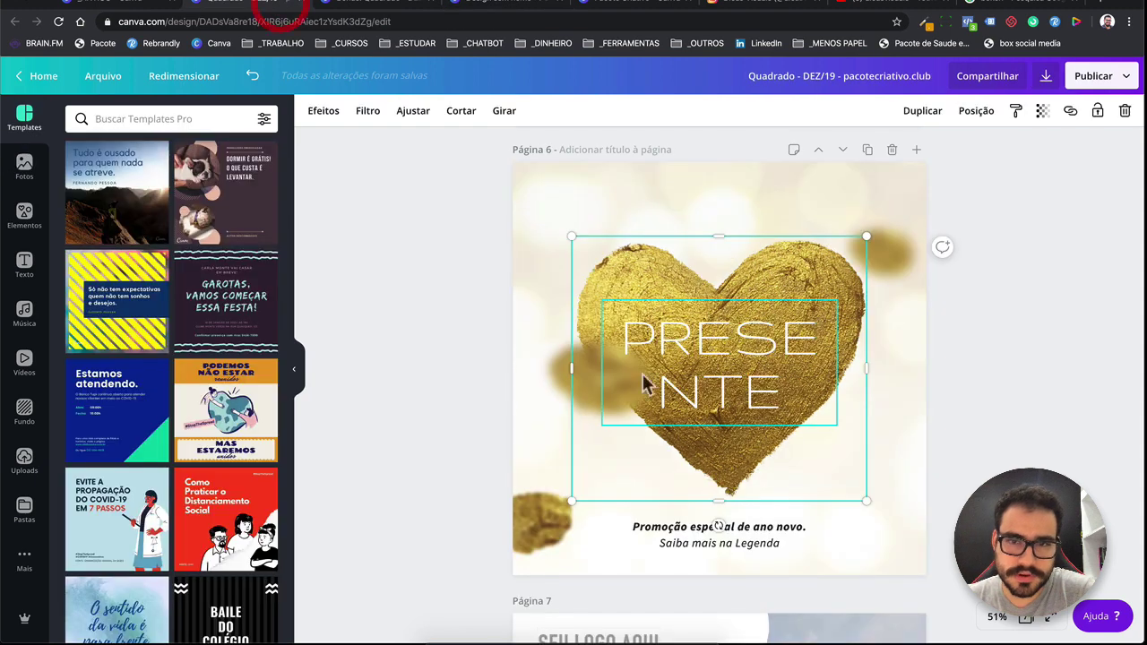
click(723, 330)
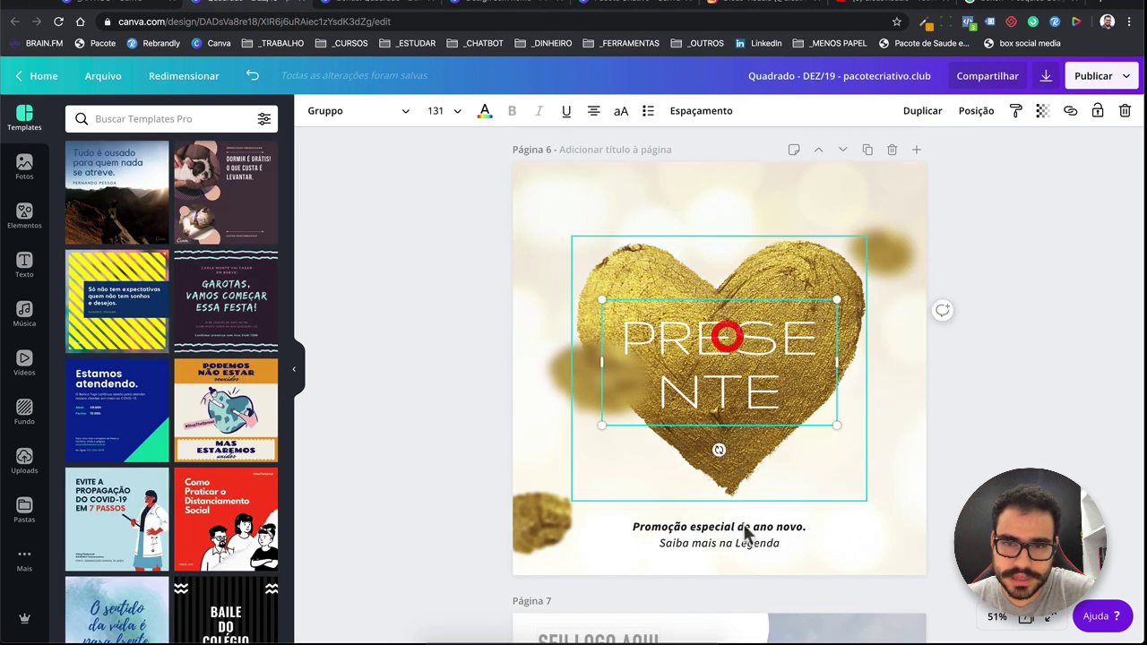
click(489, 5)
scroll(469, 288, up, 4)
scroll(469, 288, up, 4)
scroll(469, 288, up, 3)
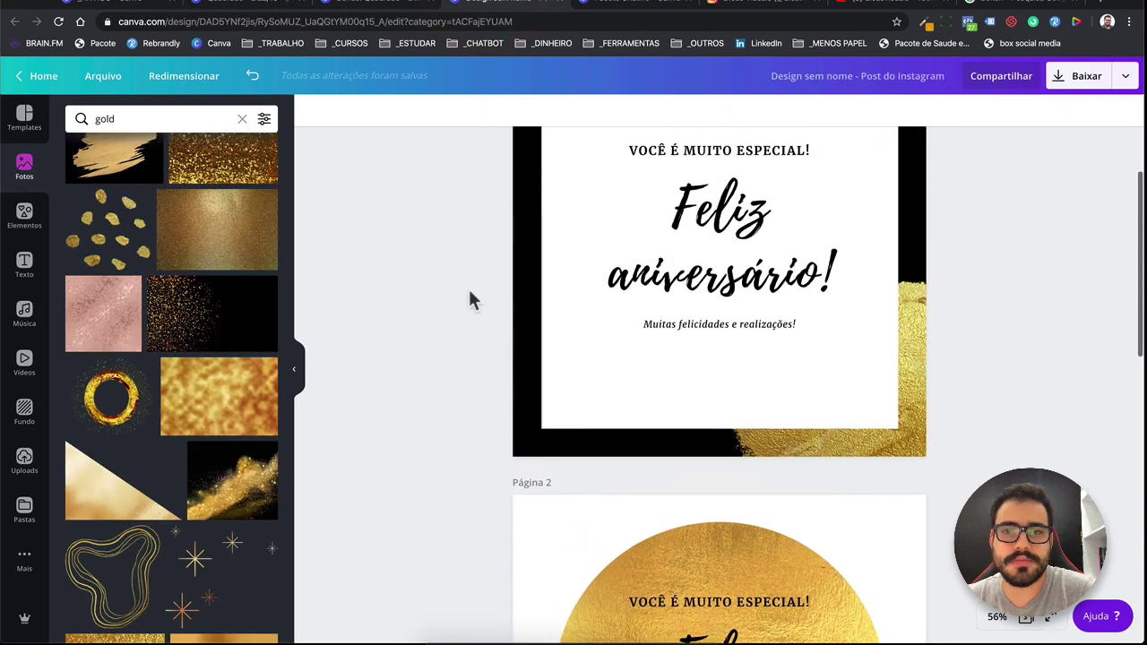
scroll(470, 296, up, 3)
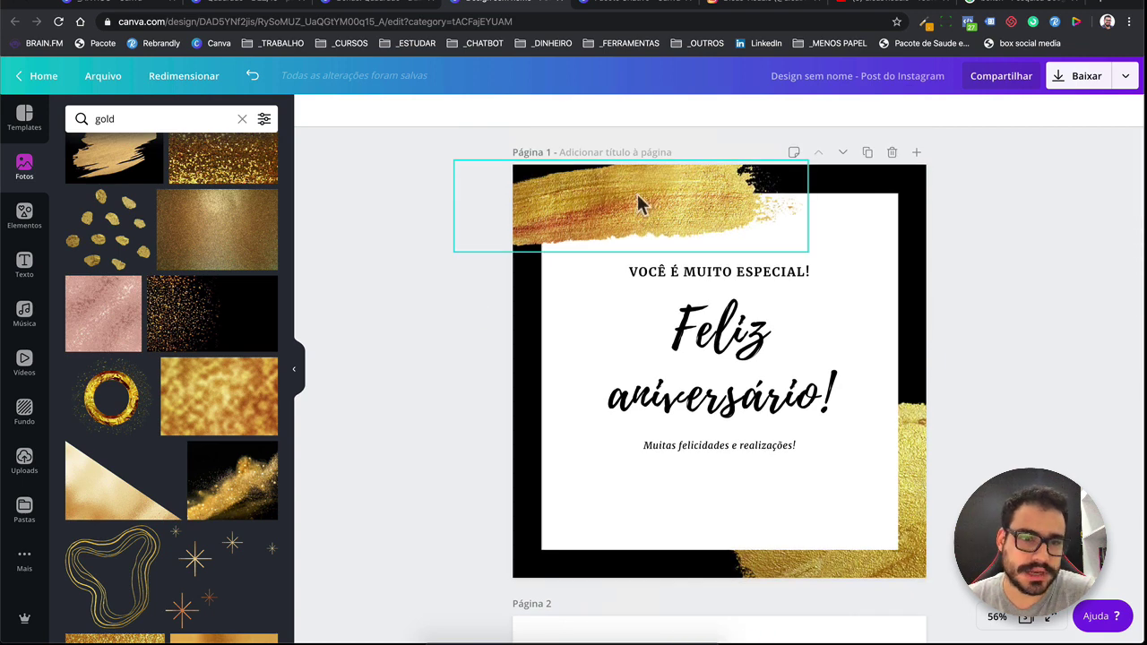
scroll(217, 399, up, 5)
scroll(217, 398, up, 2)
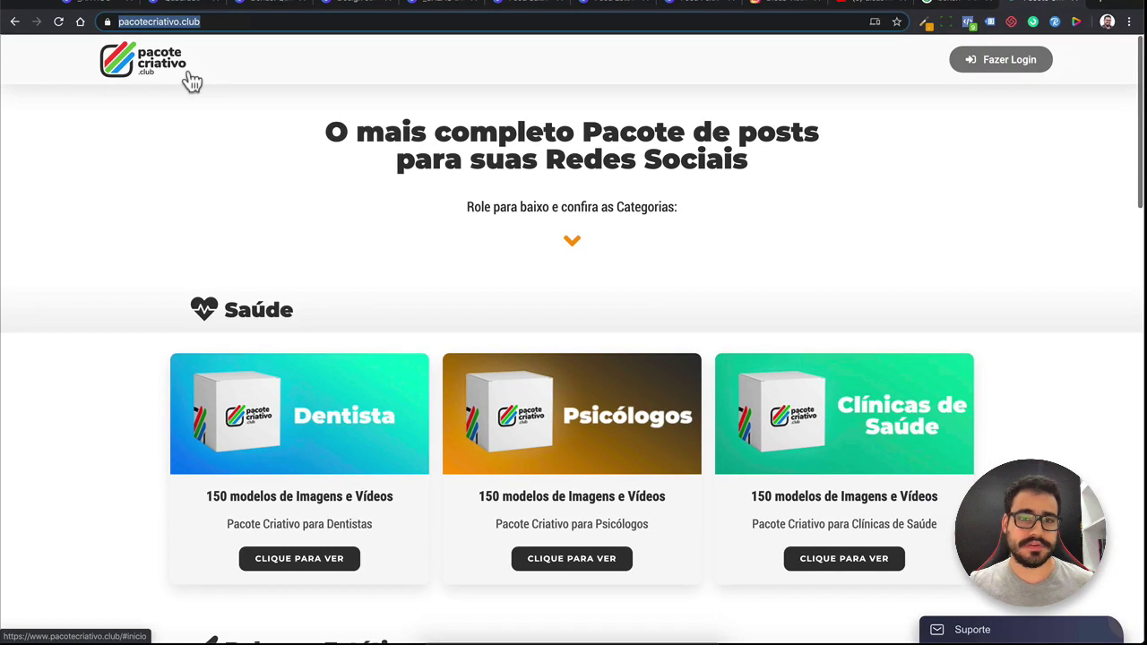
- Browse the pacotecriativo.club packs down to Fitness, then back to Saúde and Beleza e Estética
click(178, 136)
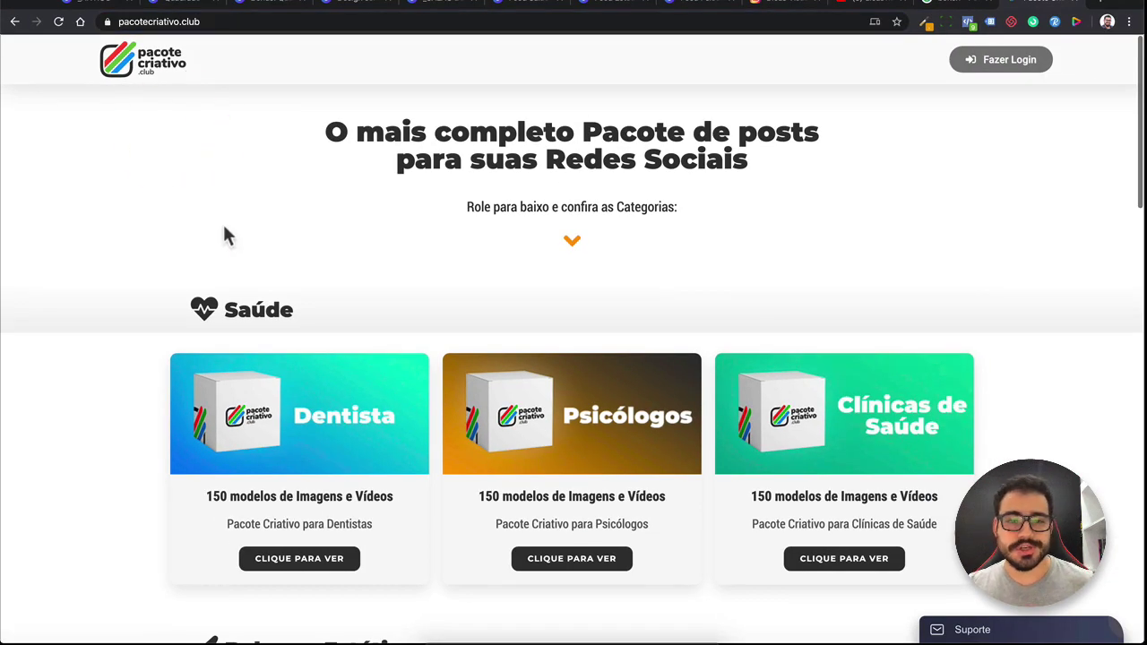
scroll(224, 235, down, 1)
scroll(89, 264, down, 2)
scroll(89, 264, down, 2)
scroll(89, 264, down, 2)
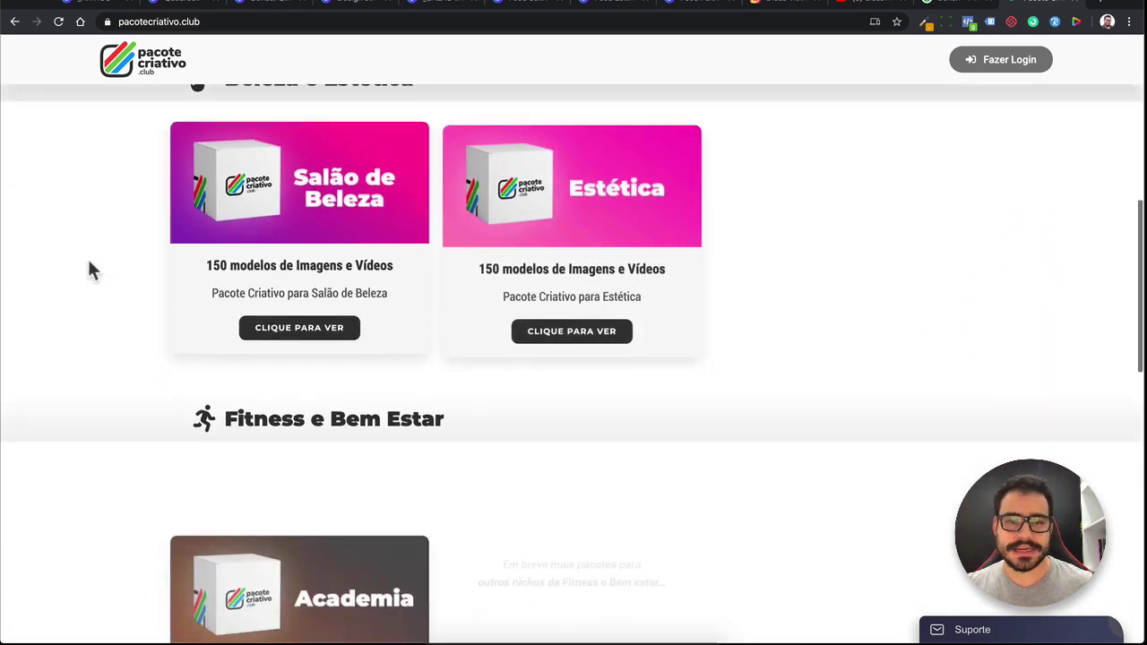
scroll(89, 264, down, 2)
scroll(89, 264, down, 1)
scroll(89, 264, up, 2)
scroll(88, 265, up, 2)
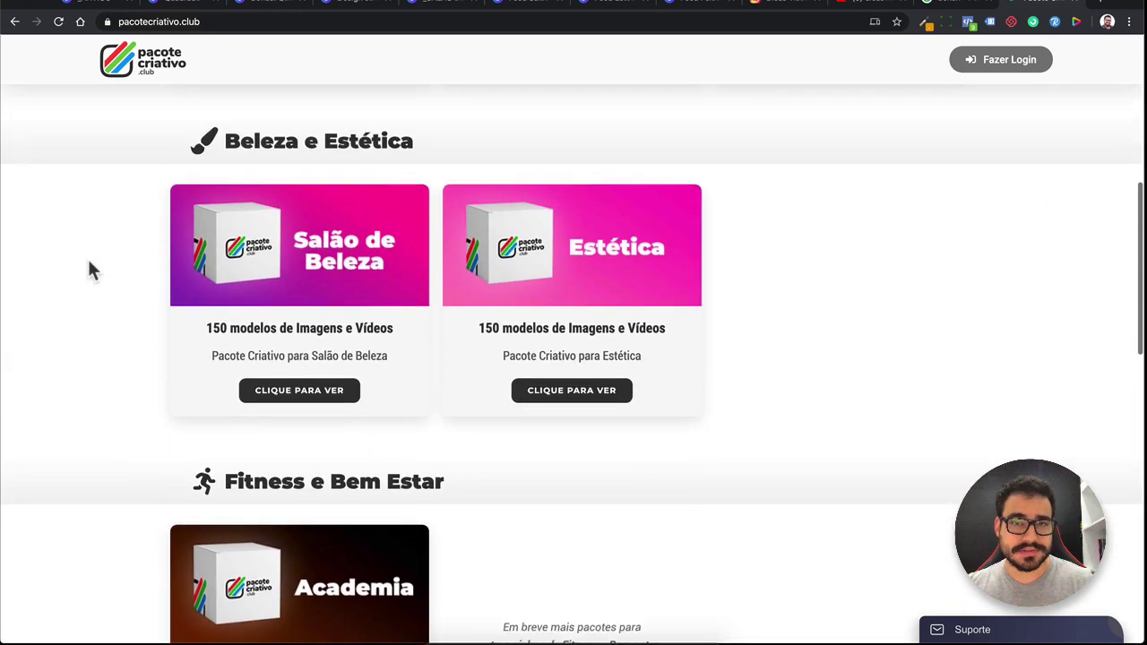
scroll(89, 264, up, 2)
scroll(89, 264, up, 1)
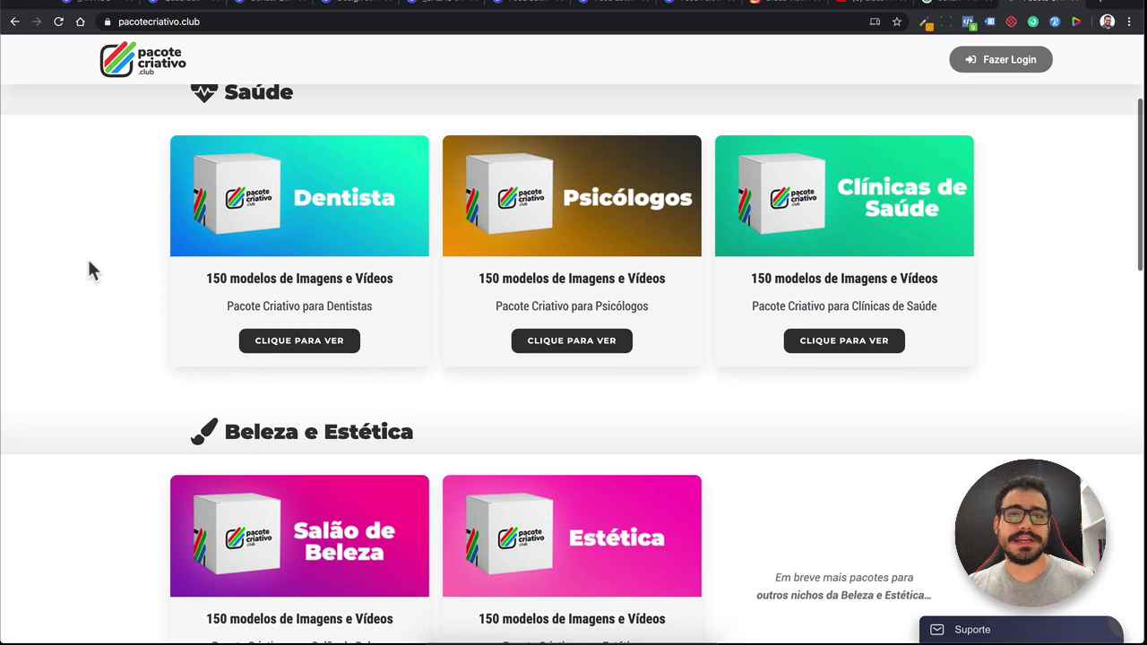
scroll(89, 269, up, 1)
scroll(89, 269, up, 1)
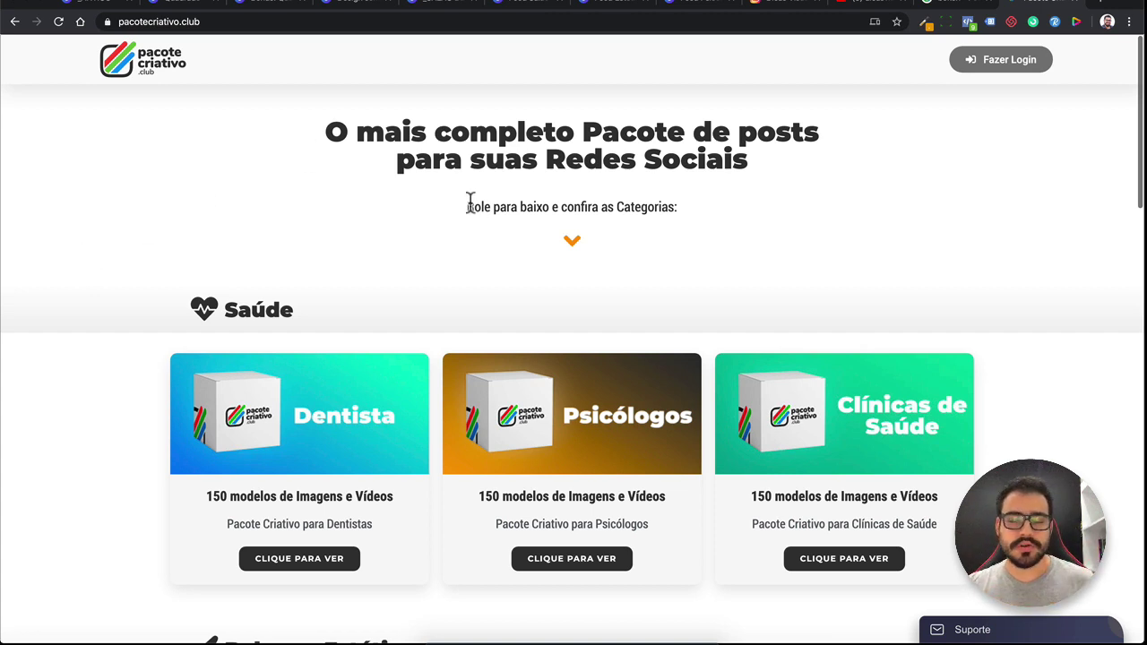
scroll(470, 203, down, 3)
scroll(376, 210, down, 4)
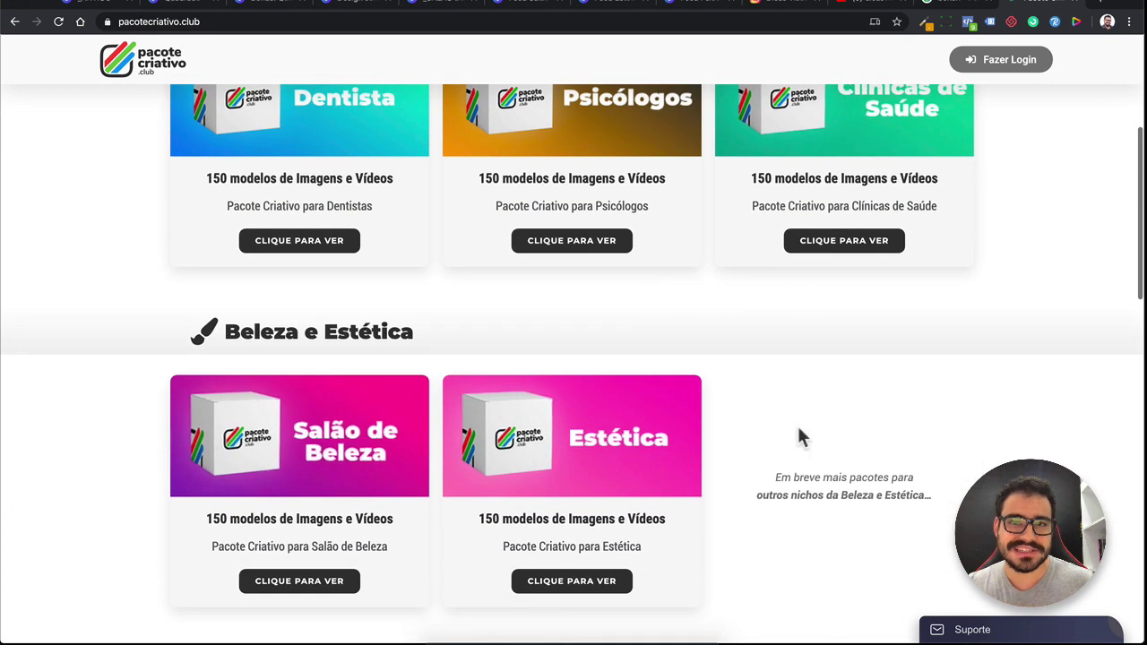
- Glance at the Estética and Psicólogos feeds, then scroll Feed Salão de Beleza to pages 22–41
click(535, 11)
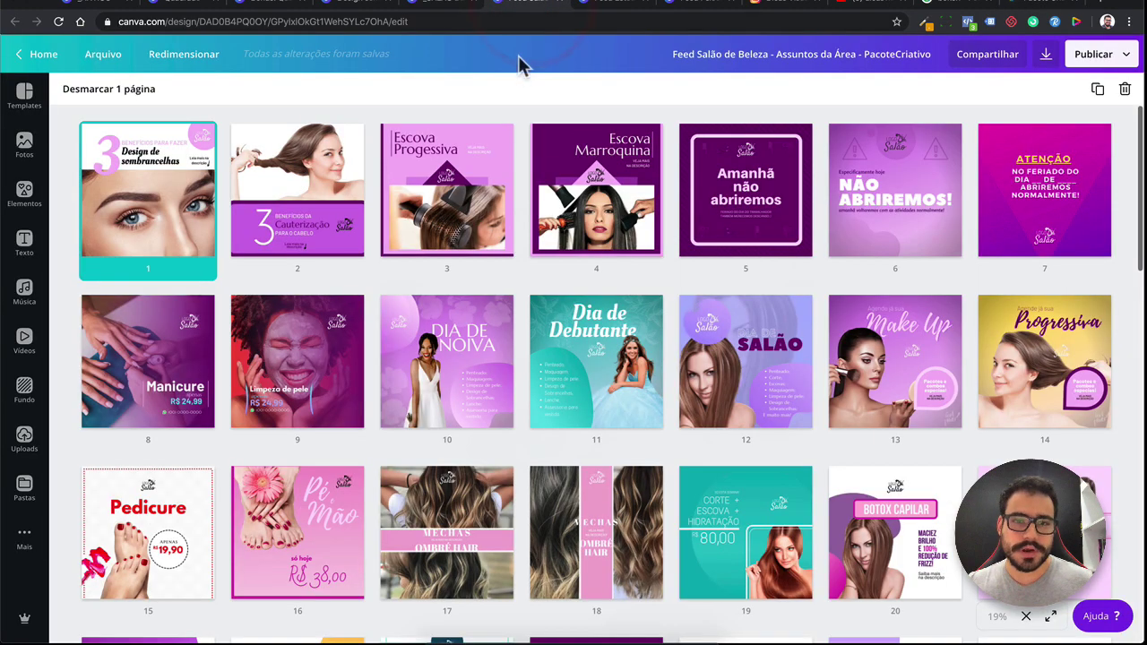
click(609, 10)
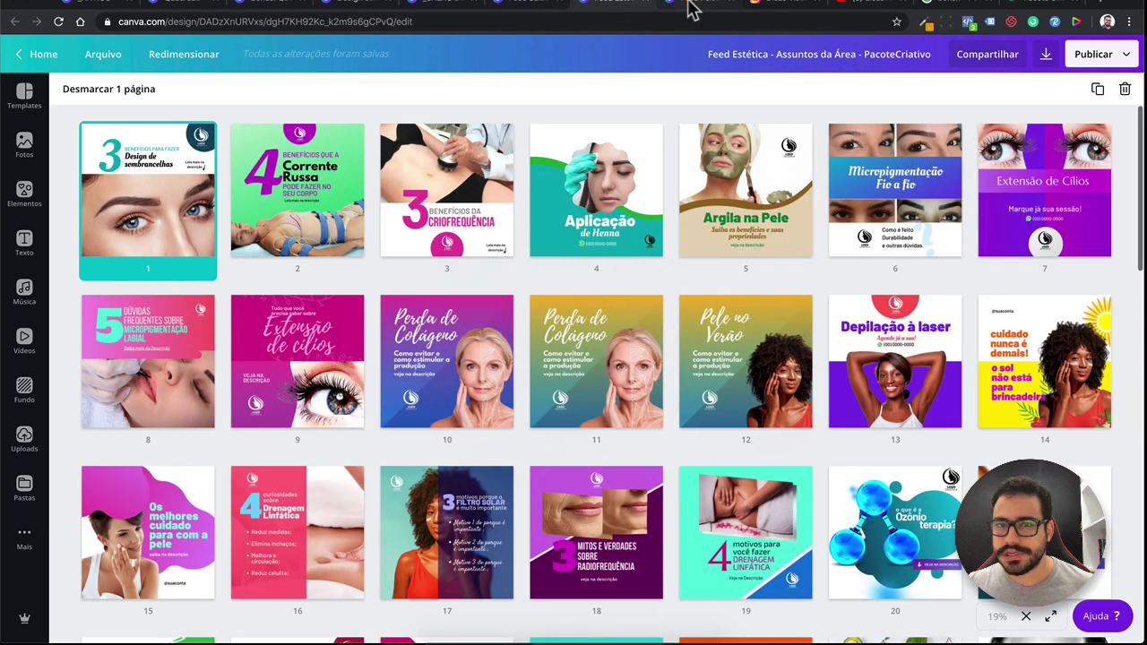
click(690, 9)
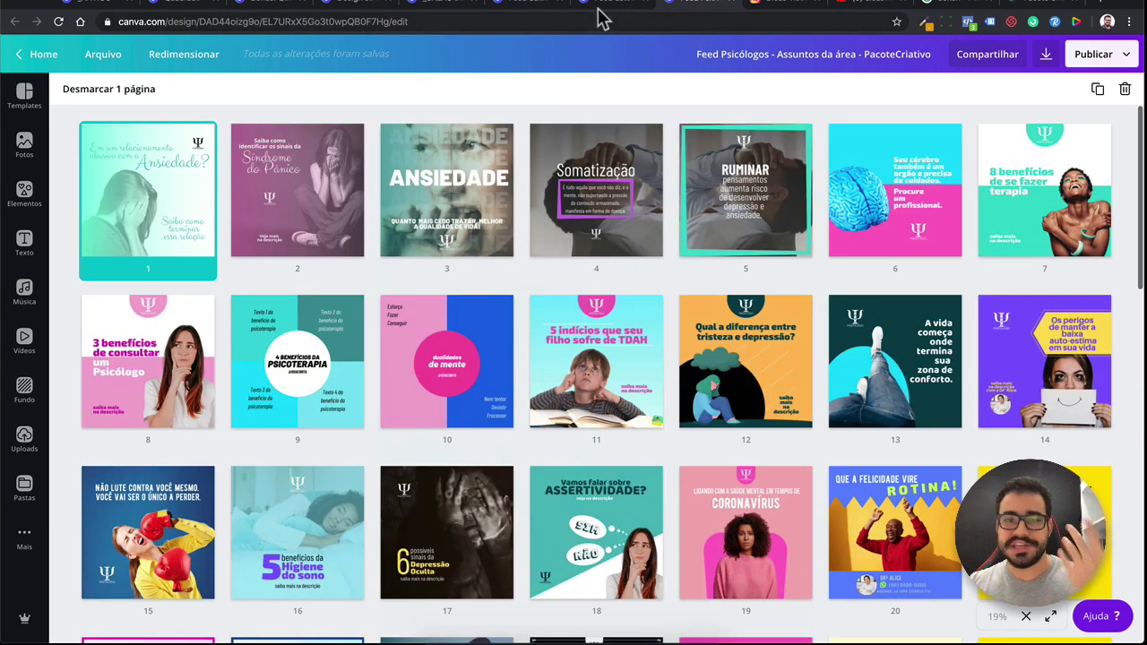
click(535, 9)
scroll(587, 231, down, 2)
scroll(587, 233, down, 1)
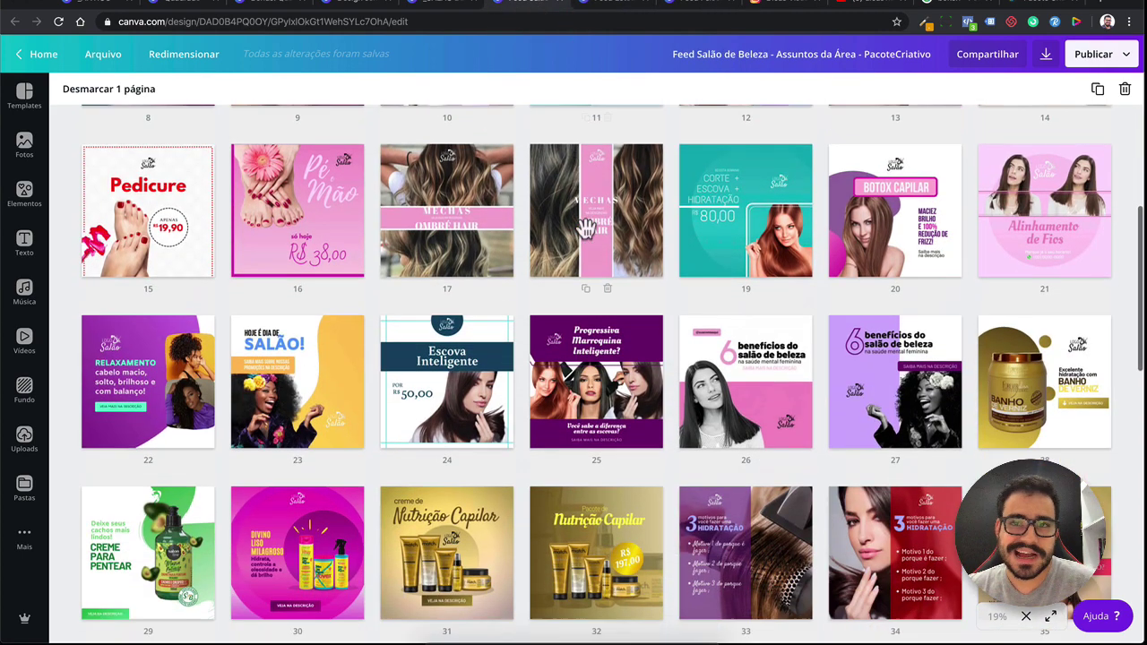
scroll(588, 234, down, 1)
scroll(589, 238, down, 2)
scroll(588, 237, down, 2)
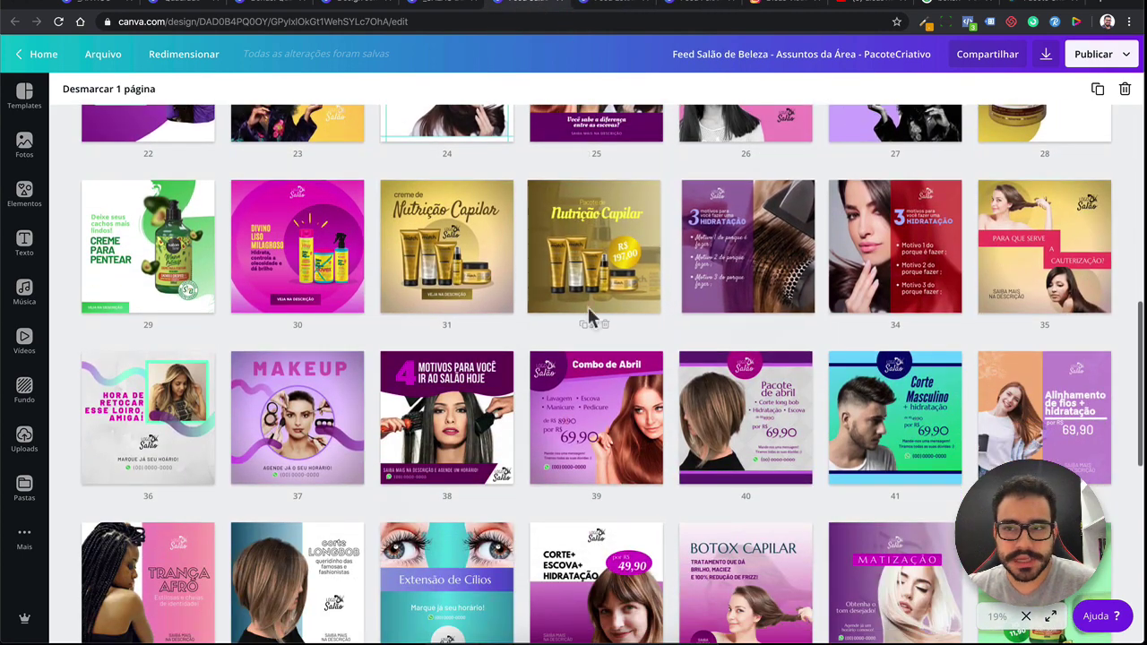
- Duplicate the Nutrição Capilar page 31 and search Fotos for 'gold'
double_click(462, 249)
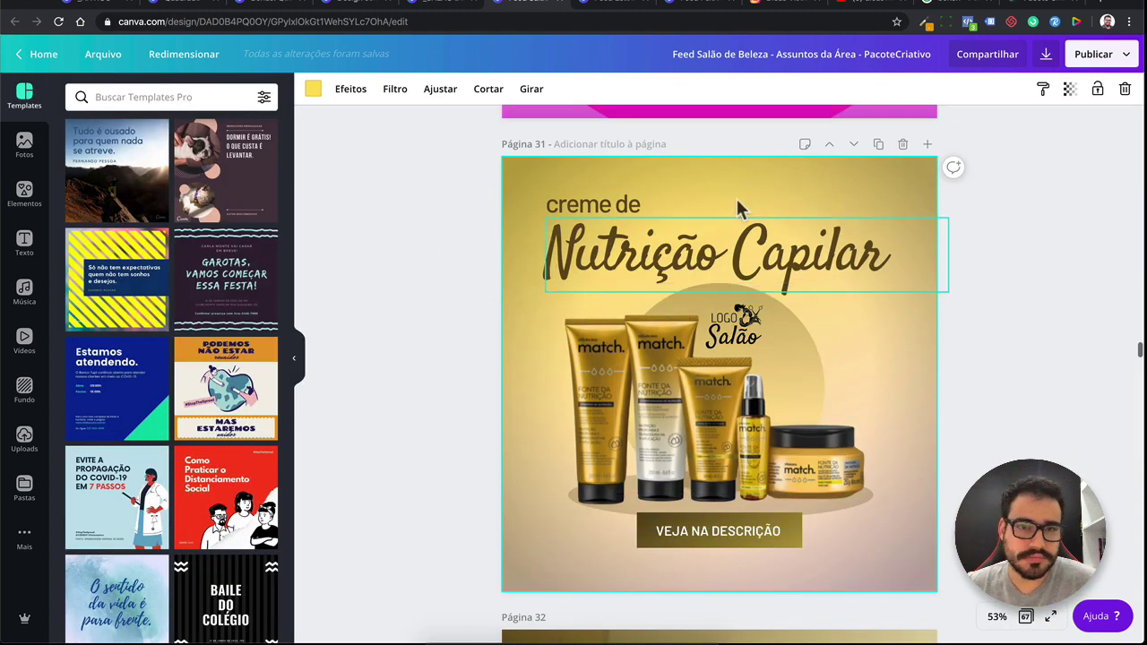
click(879, 147)
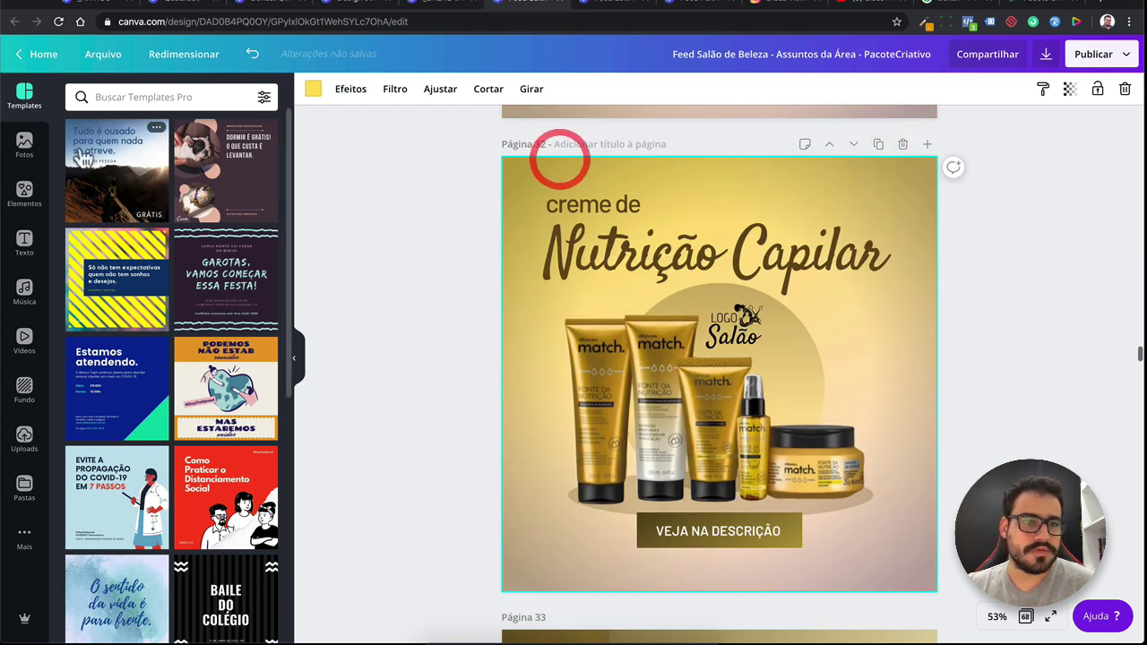
click(24, 145)
click(150, 99)
text(gol)
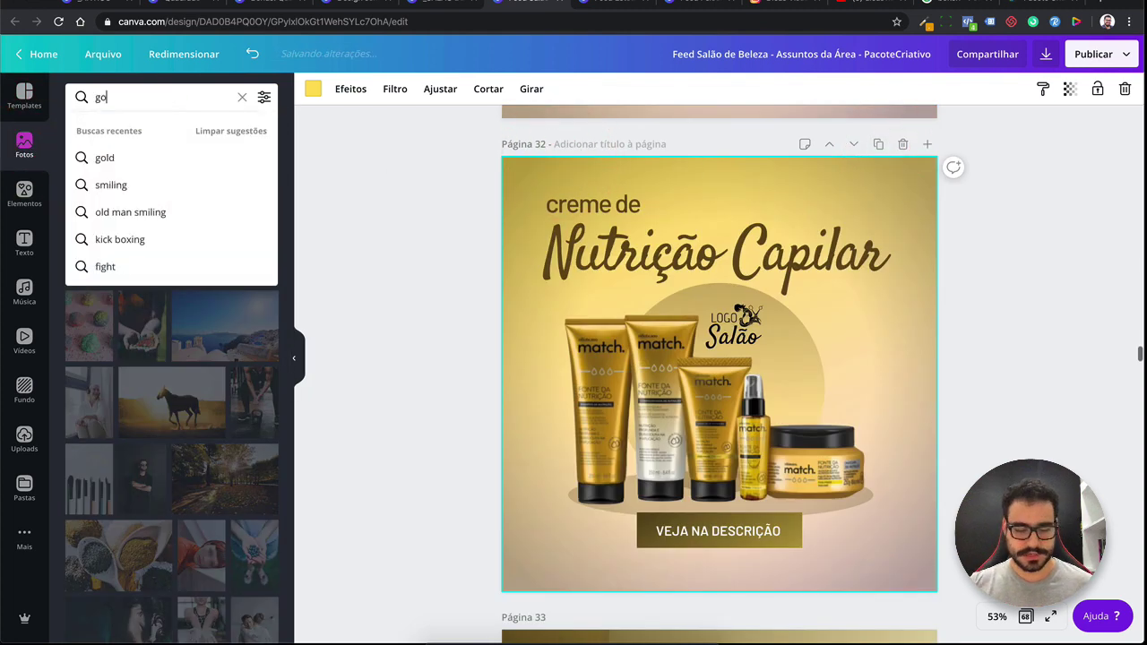
text(d)
key(Return)
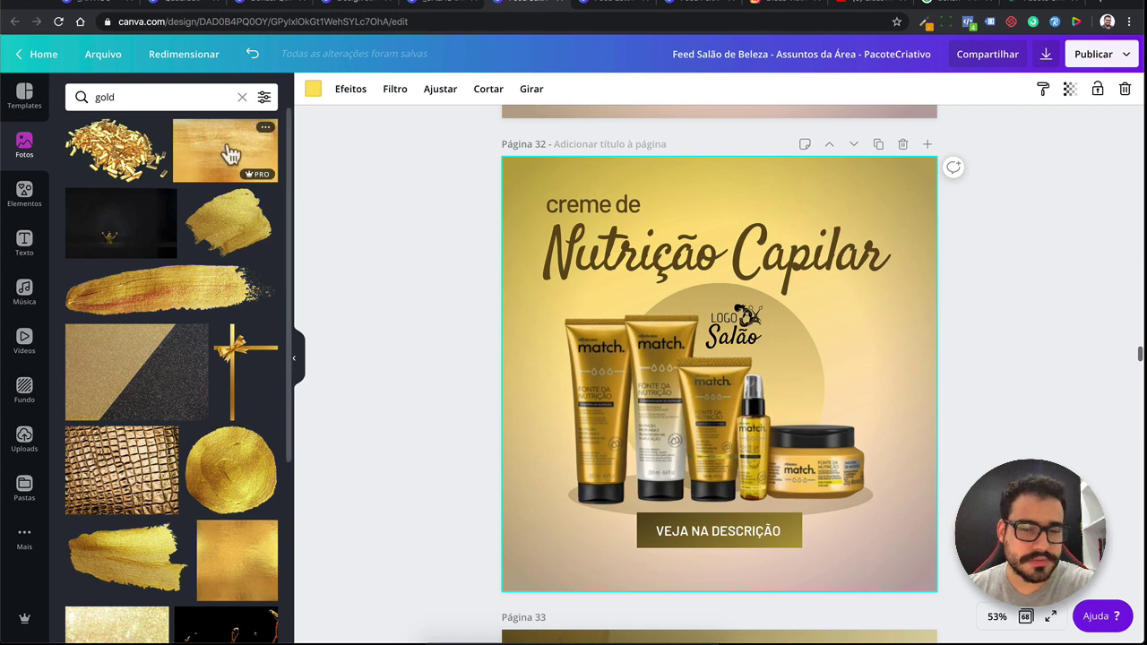
- Replace an accidental pink background with the gold texture photo as the page background
drag(231, 154, 522, 179)
click(519, 173)
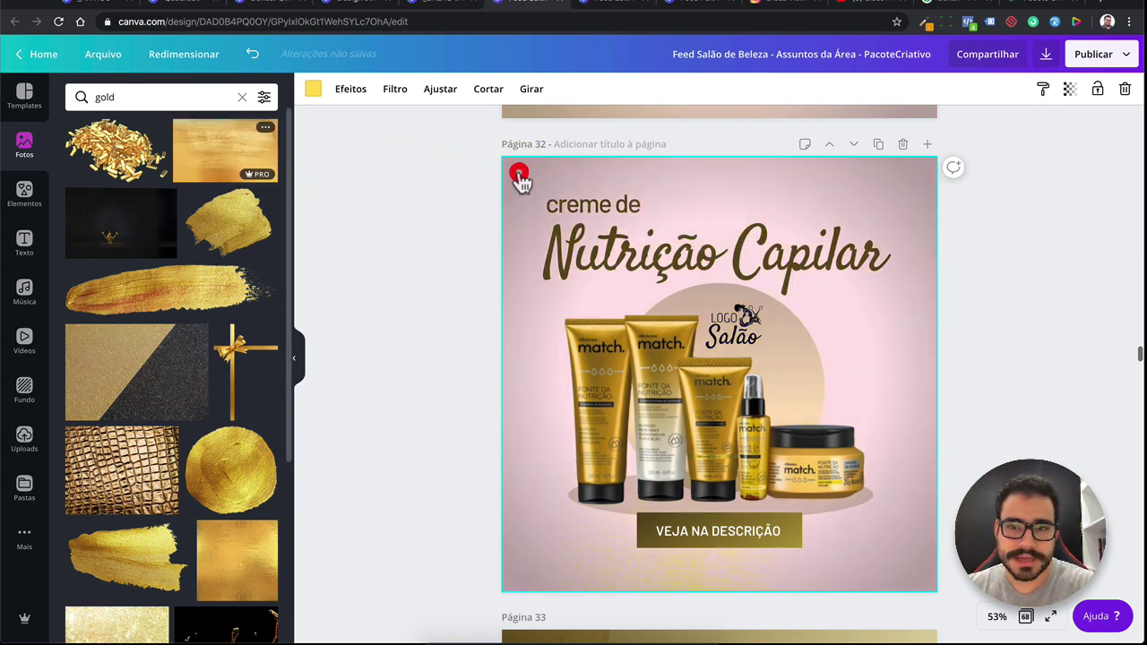
click(501, 172)
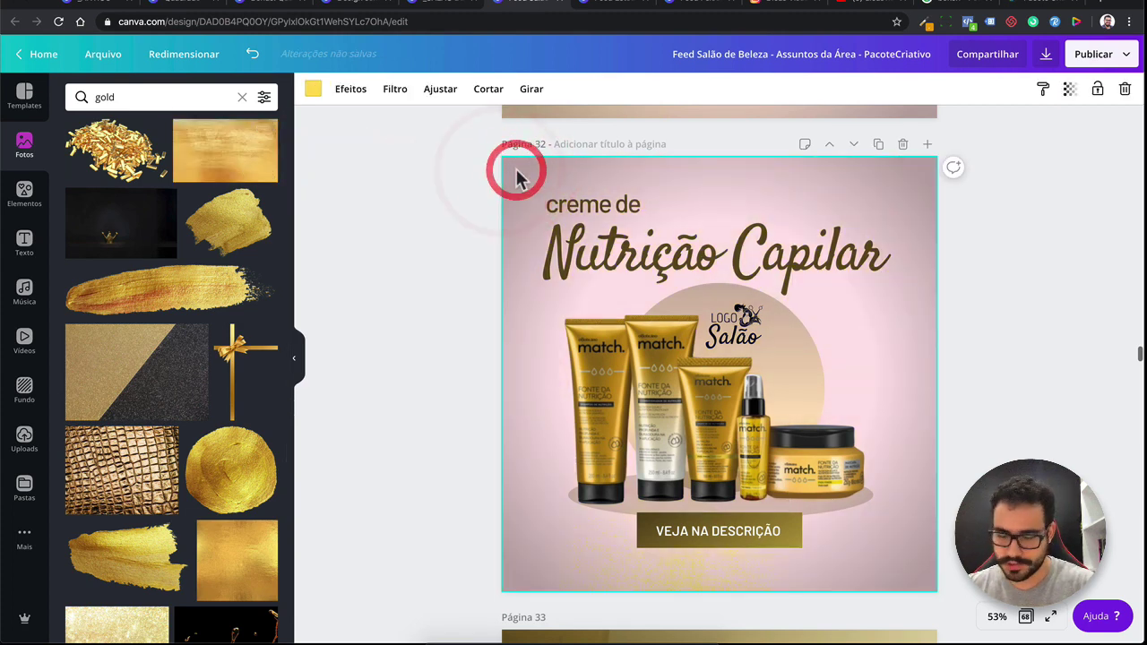
key(Delete)
drag(225, 150, 538, 192)
- Fade the gold texture background to 36 transparency
click(535, 182)
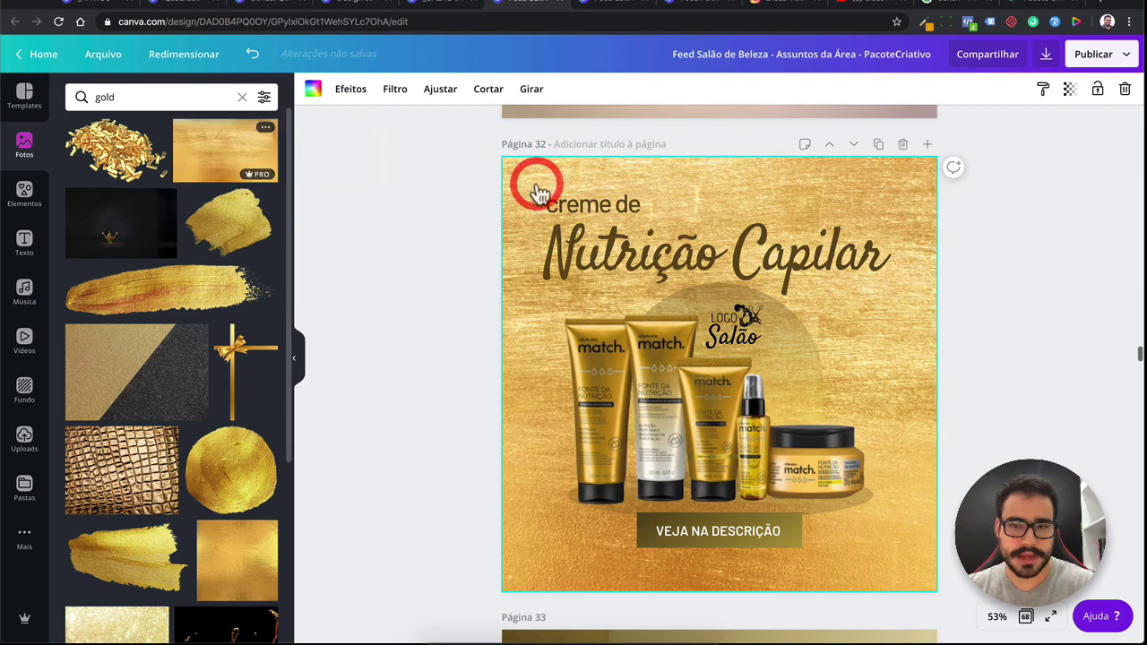
click(522, 173)
click(1070, 89)
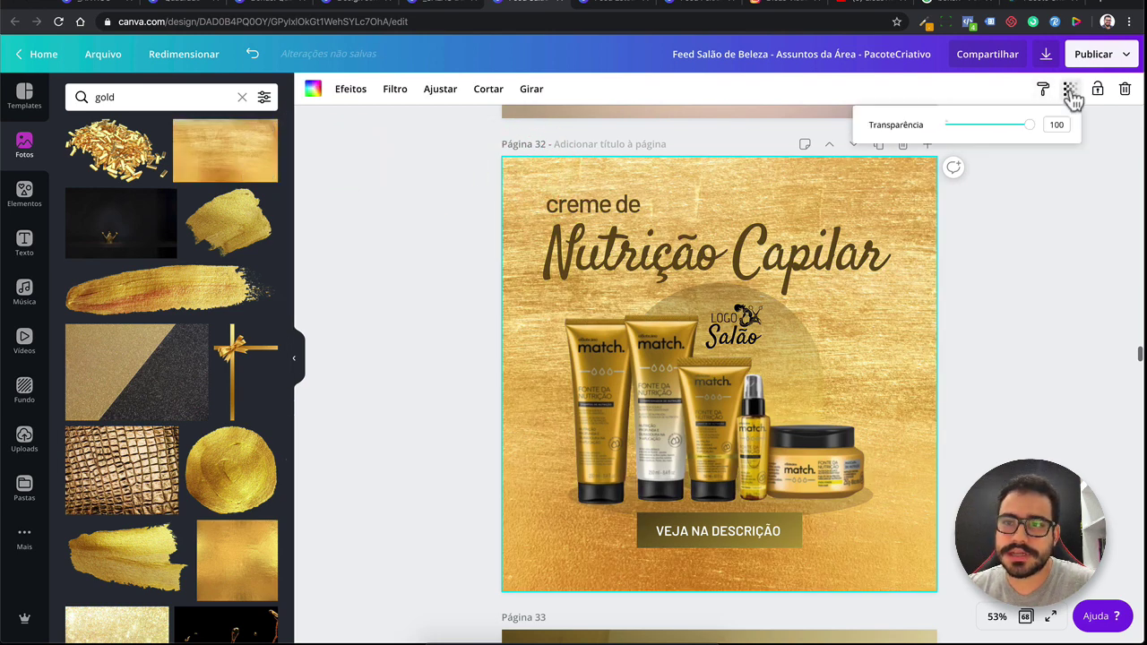
drag(1016, 133, 974, 133)
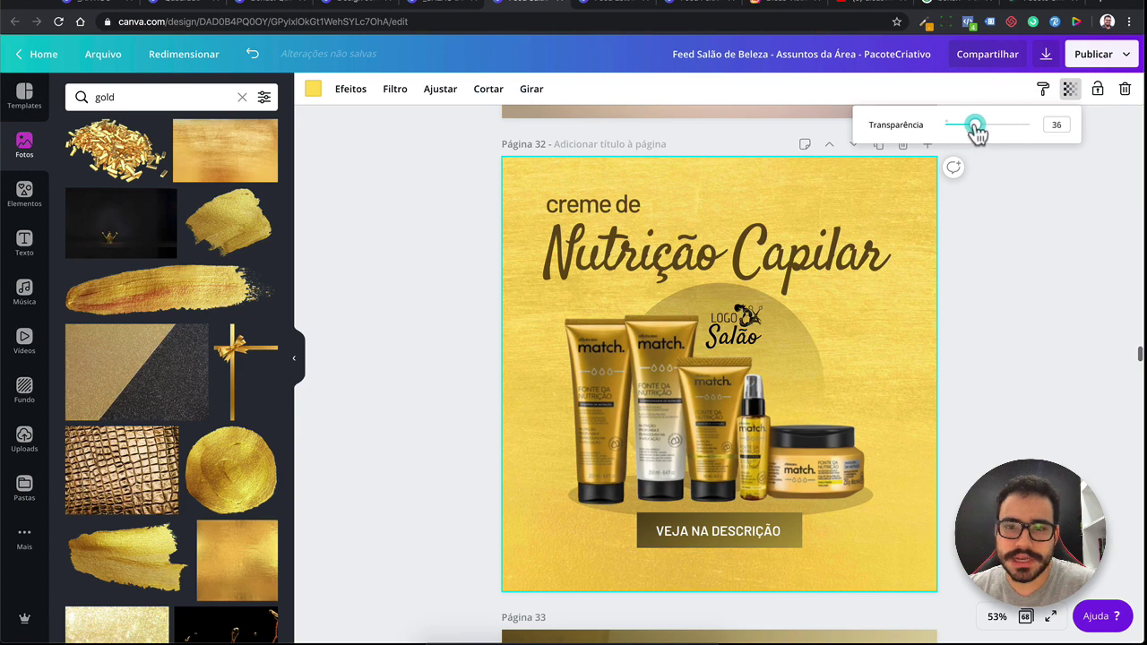
click(499, 260)
- Scroll the Salão pages, glance at Feed Estética, then switch to Feed Psicólogos
scroll(461, 269, up, 3)
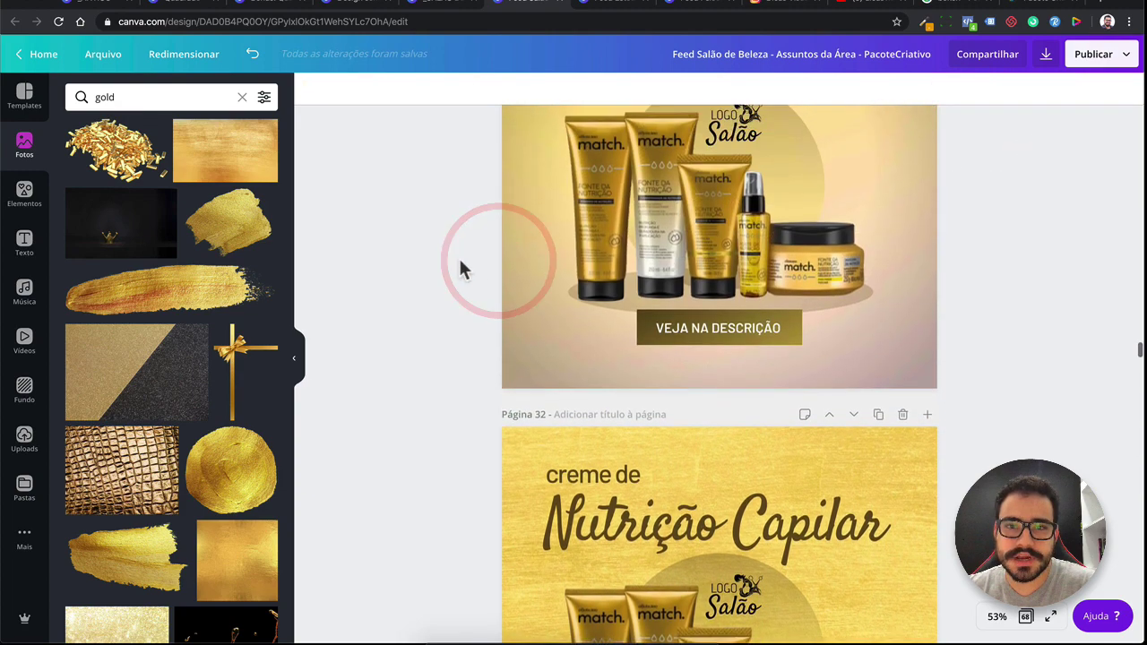
scroll(450, 263, up, 2)
scroll(450, 269, down, 2)
scroll(450, 269, down, 3)
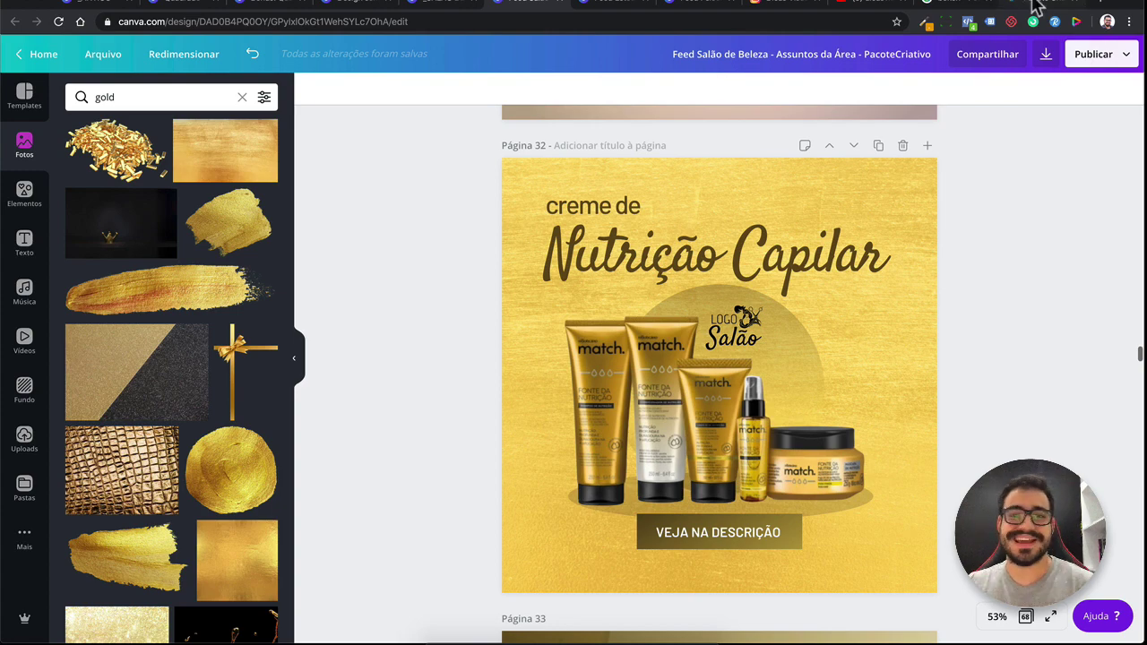
click(606, 11)
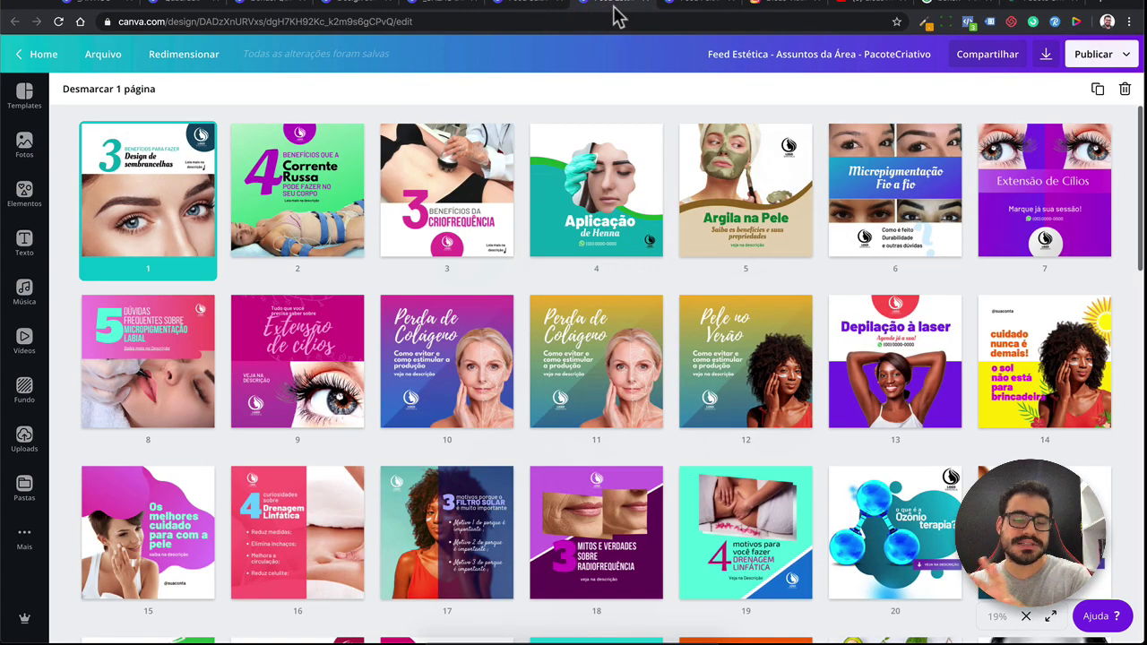
click(699, 10)
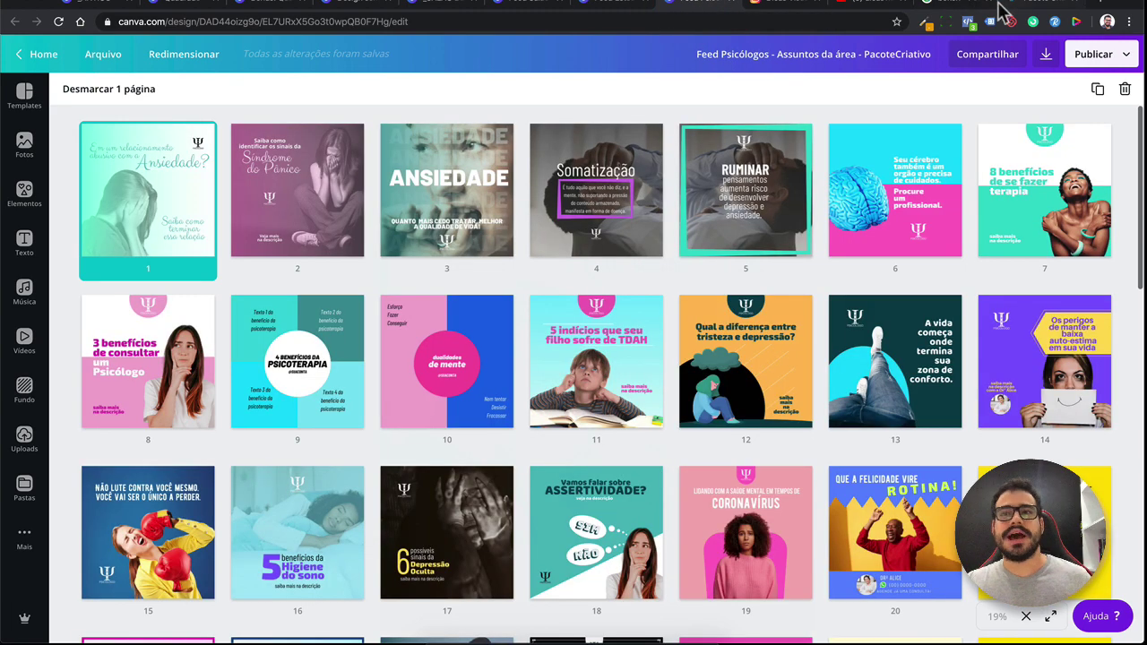
- Switch the Instagram dicasvisuais profile from IGTV to POSTS and scroll up to its header
click(772, 13)
scroll(865, 261, down, 5)
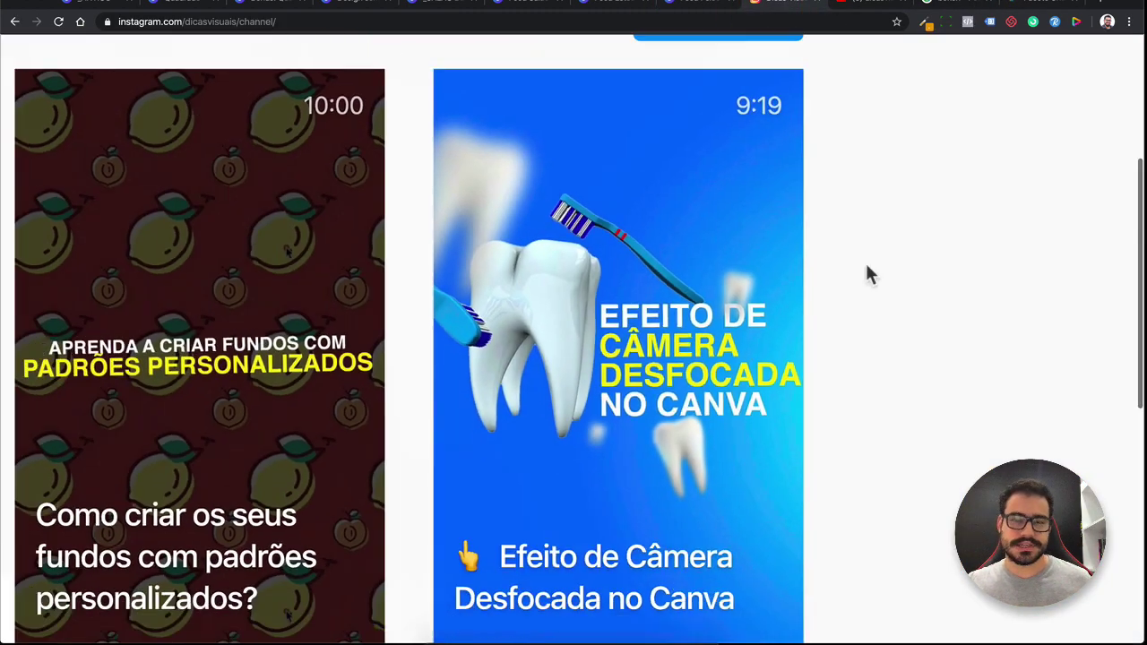
click(450, 140)
scroll(457, 188, up, 4)
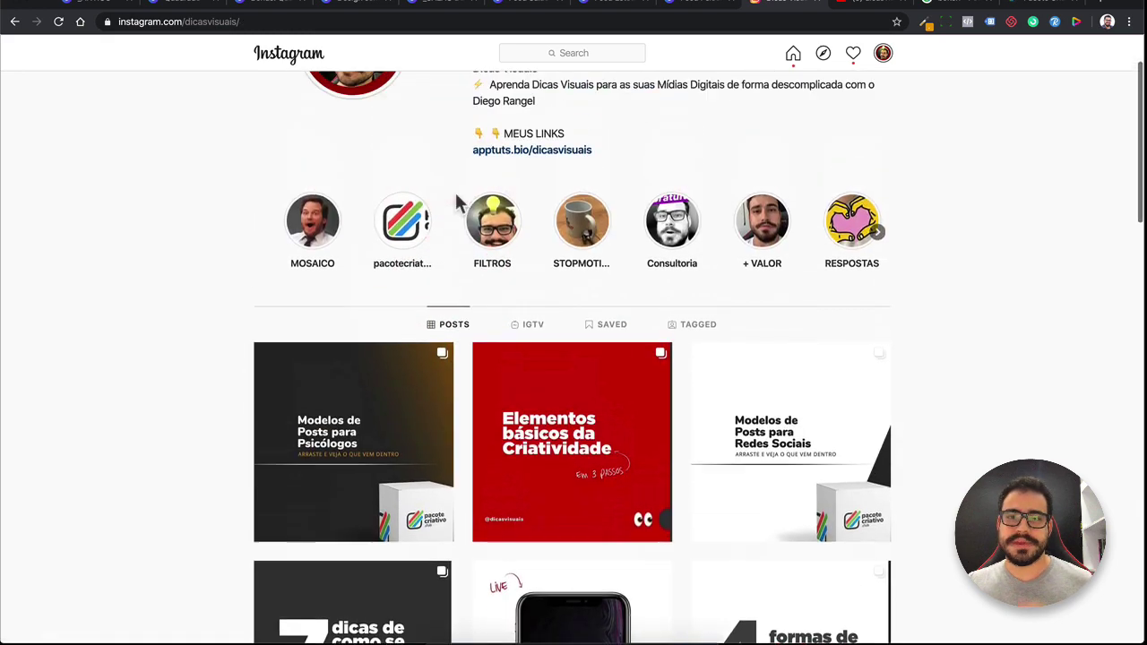
scroll(538, 170, up, 2)
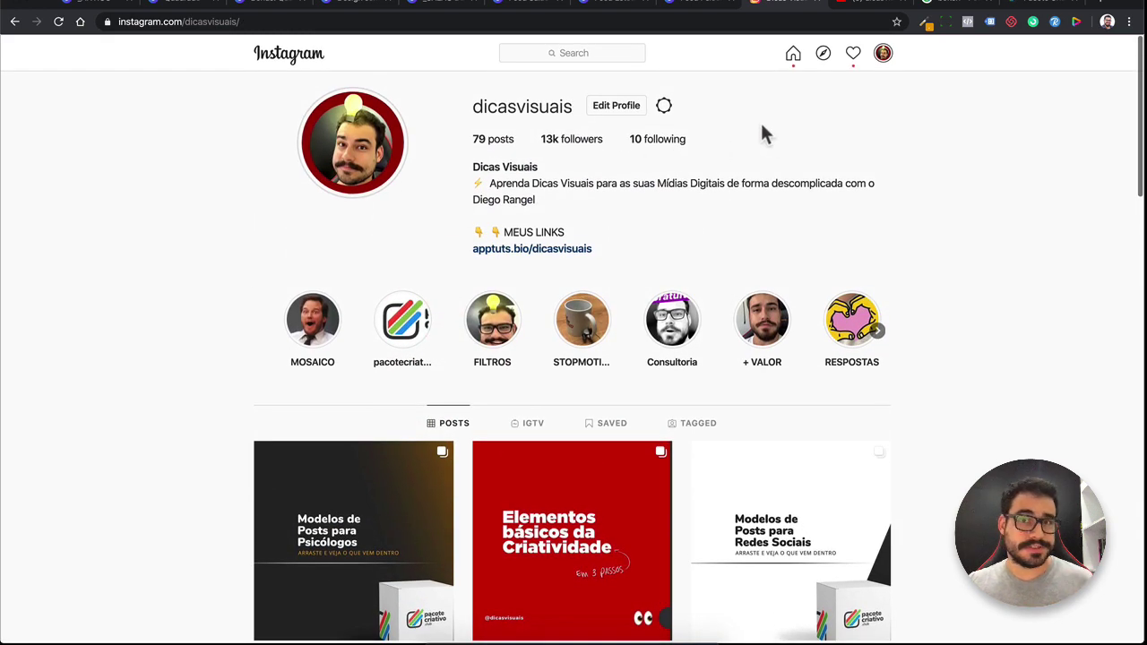